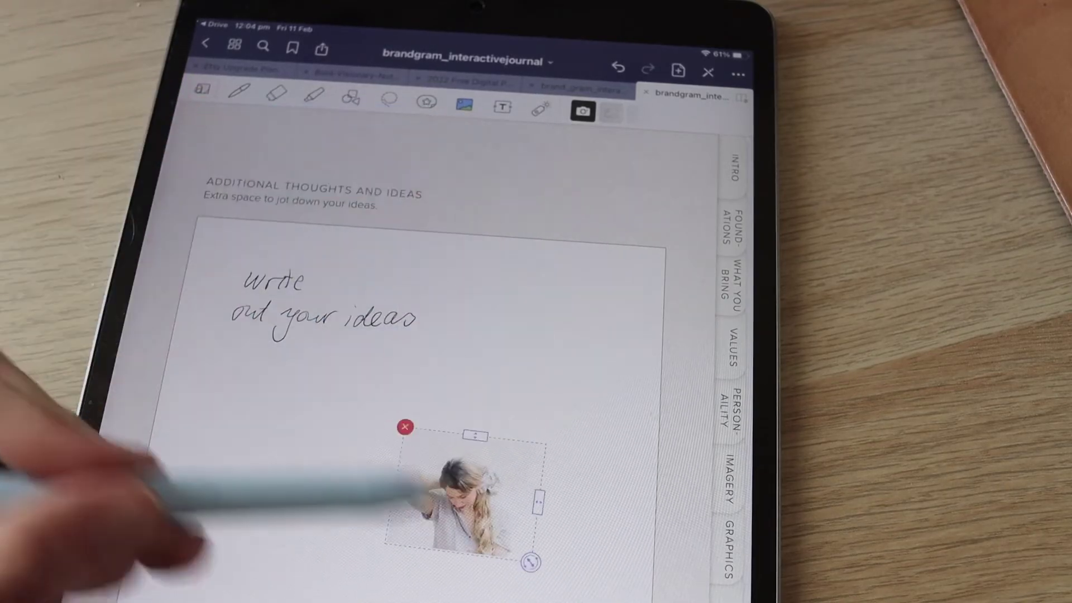
Step: Enlarge and tilt the photo on the ideas page, and handwrite beside it with the pen
left_click_drag(527, 564, 554, 598)
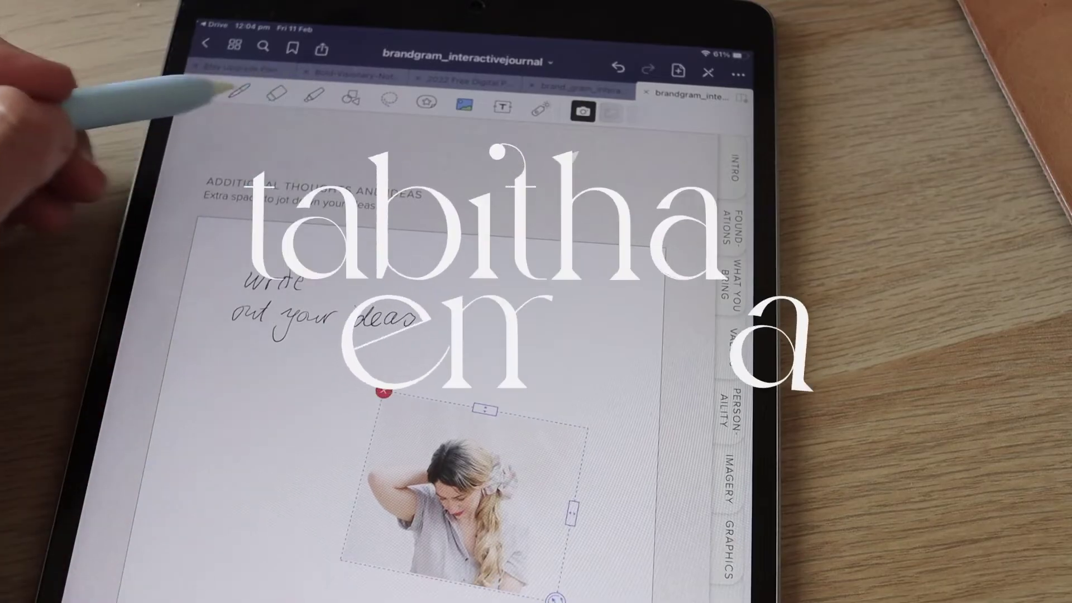
left_click(239, 91)
left_click_drag(297, 467, 347, 458)
left_click_drag(328, 443, 334, 473)
mouse_move(212, 471)
left_mouse_down()
mouse_move(230, 461)
mouse_move(268, 470)
left_mouse_up()
left_click_drag(192, 509, 279, 494)
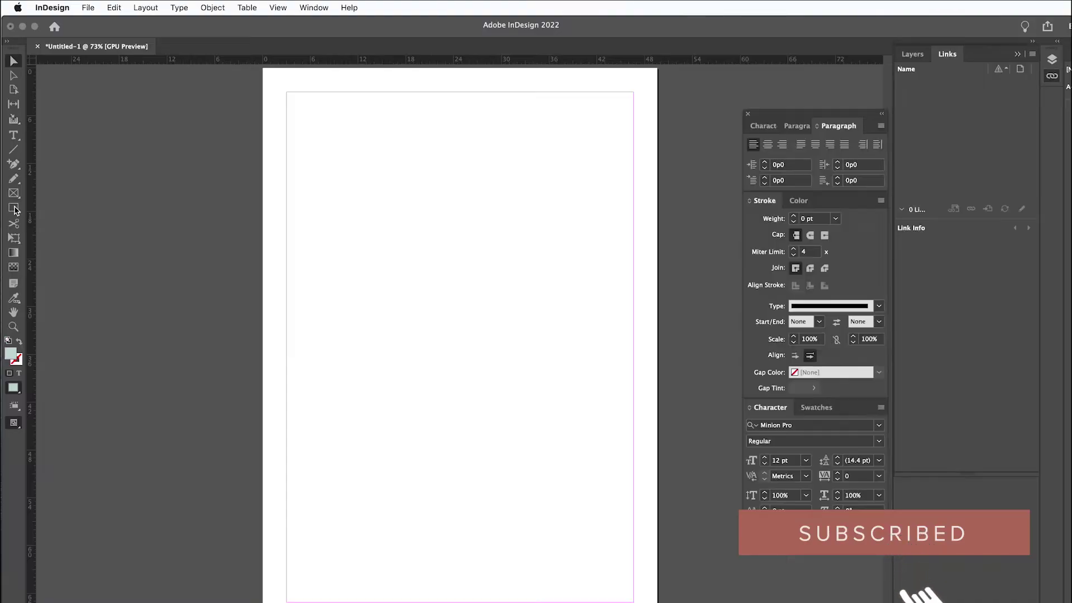
Step: Draw a tall, narrow green rectangle about 4 by 13 picas over the page's right margin near the top
left_click(13, 207)
left_click_drag(613, 123, 644, 225)
key("v")
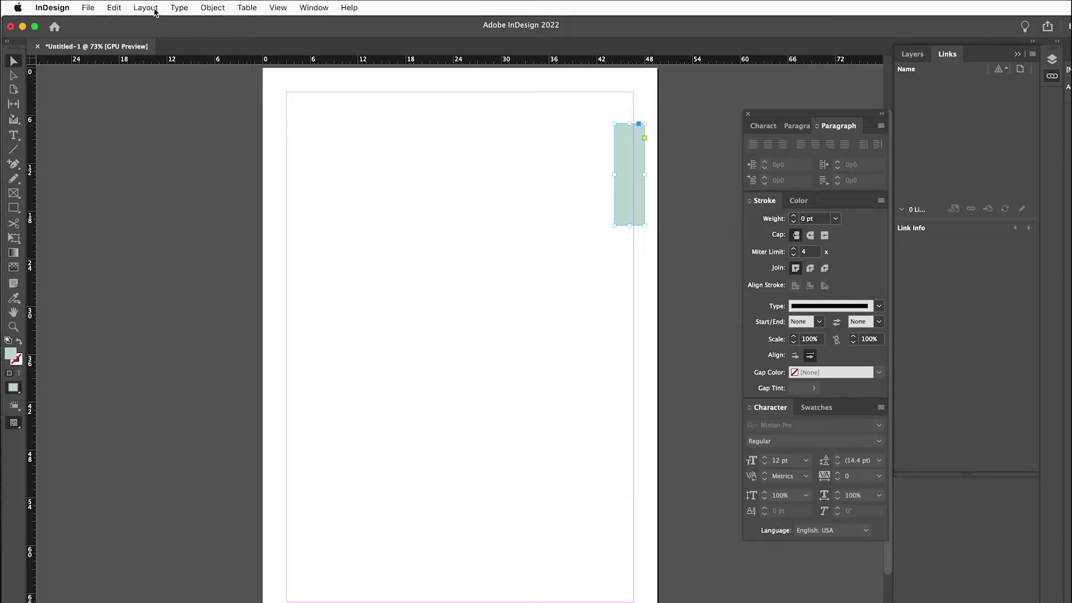
Step: Round the rectangle's two right-hand corners, setting the upper right corner size to 2p0
left_click(225, 9)
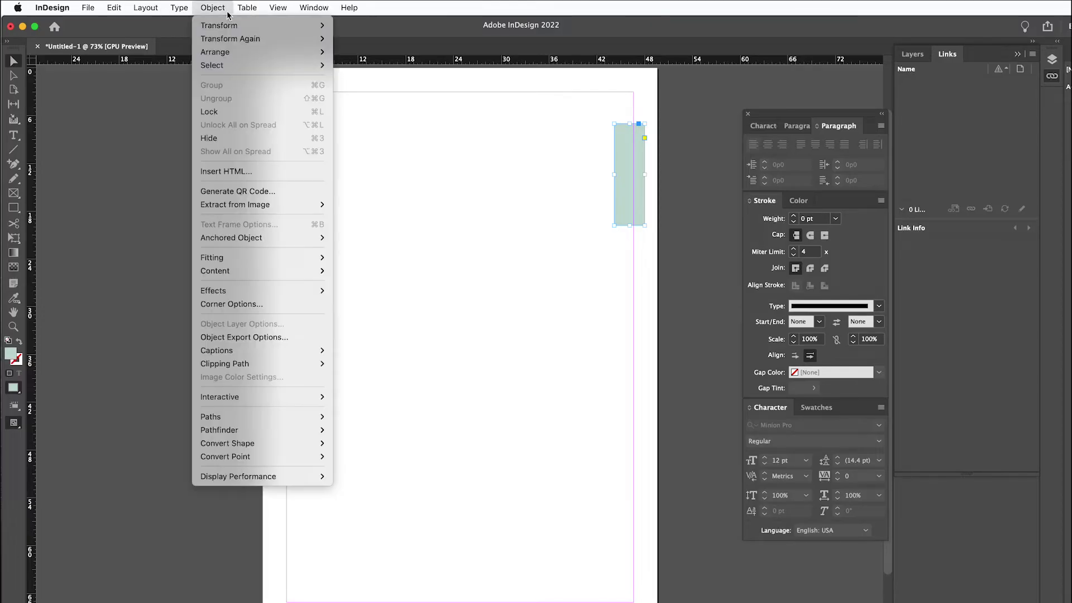
left_click(270, 304)
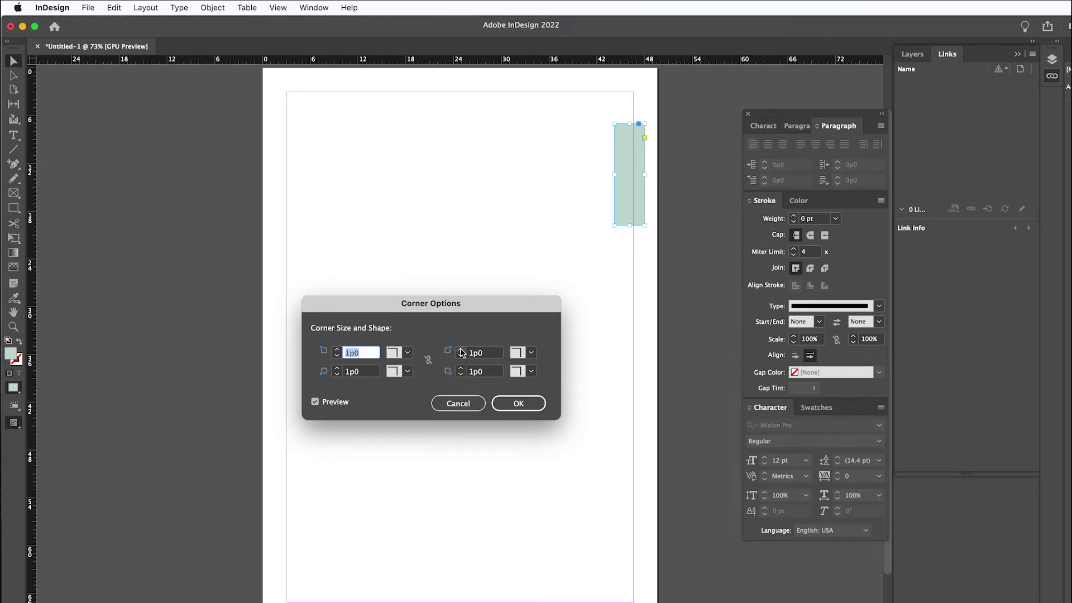
left_click(461, 350)
left_click(531, 353)
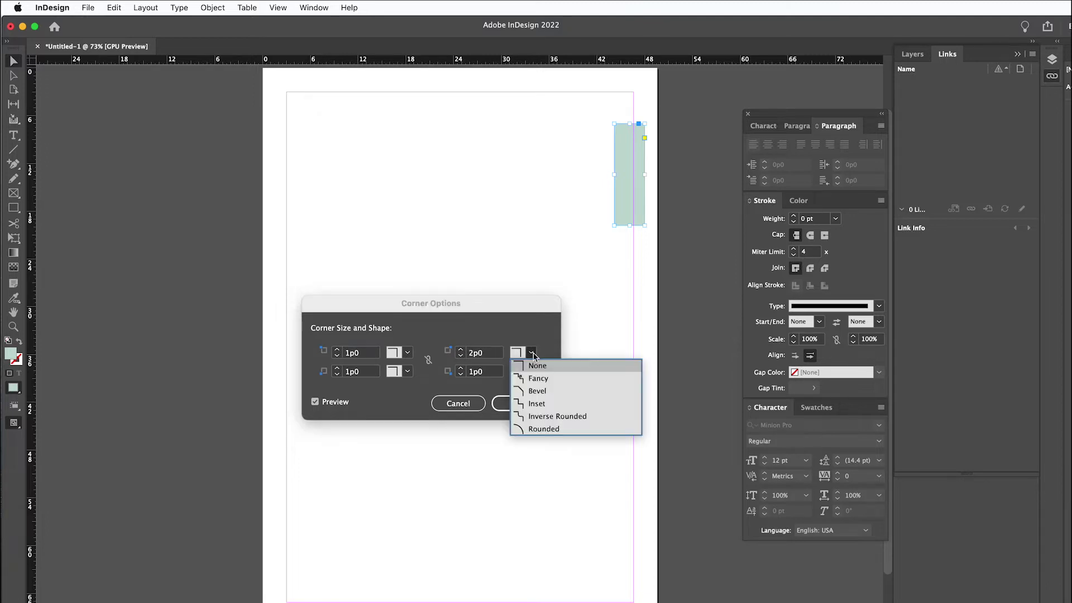
left_click(542, 429)
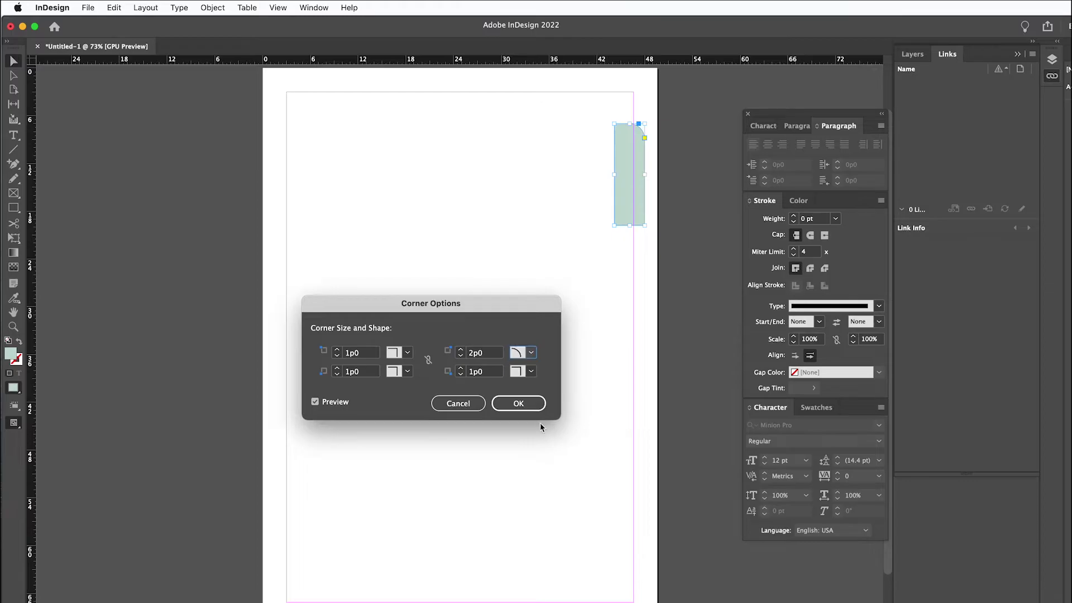
left_click(531, 371)
left_click(539, 448)
left_click(518, 403)
left_click(587, 309)
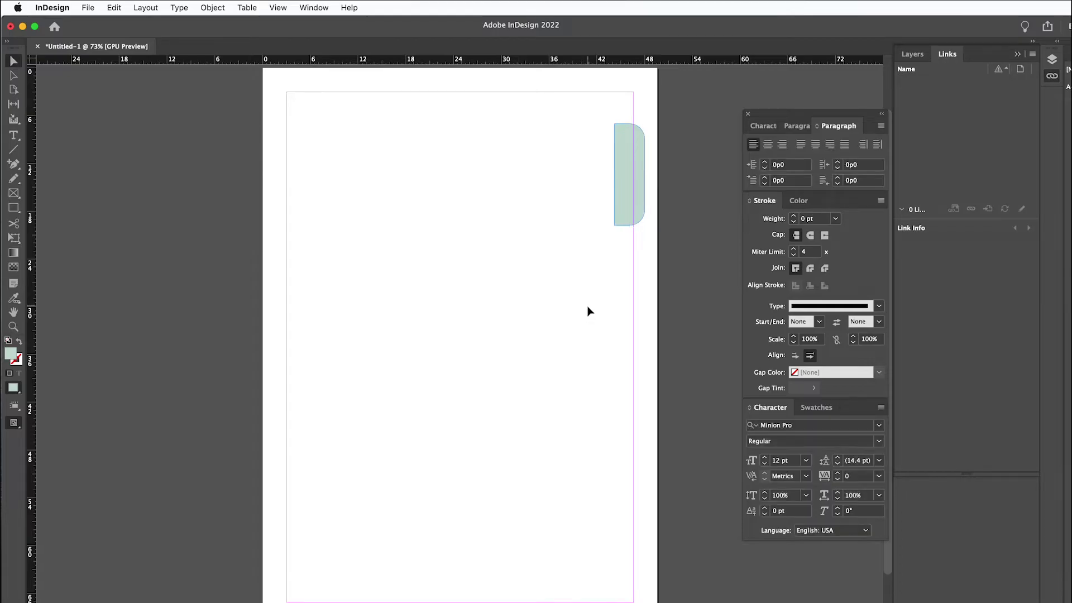
Step: Move the tab up and slightly outward, and give it a drop shadow with 25% opacity and 0p7 distance
left_click_drag(641, 201, 638, 162)
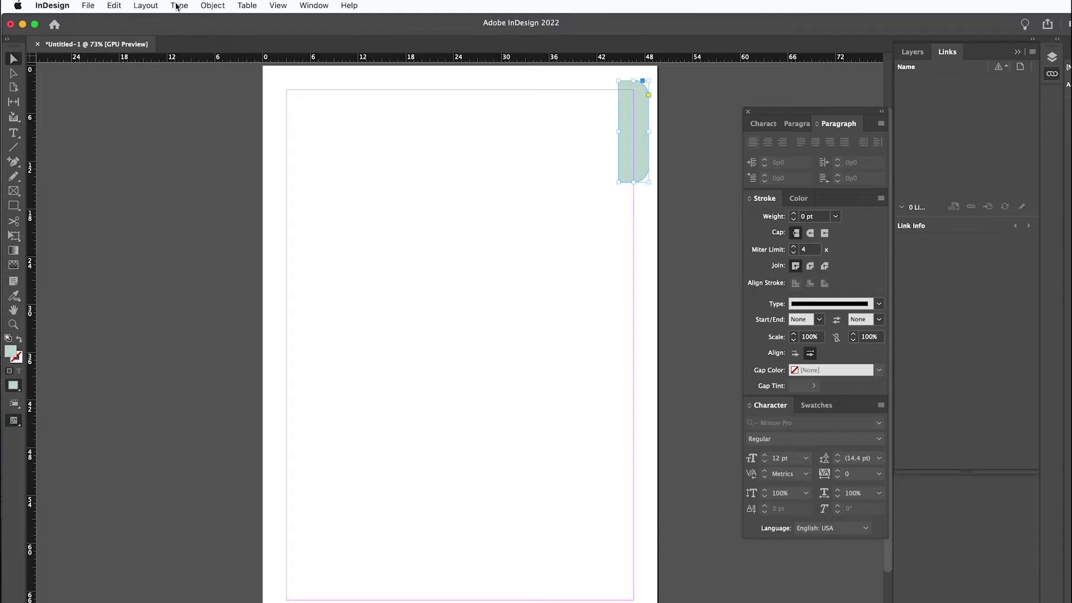
left_click(198, 6)
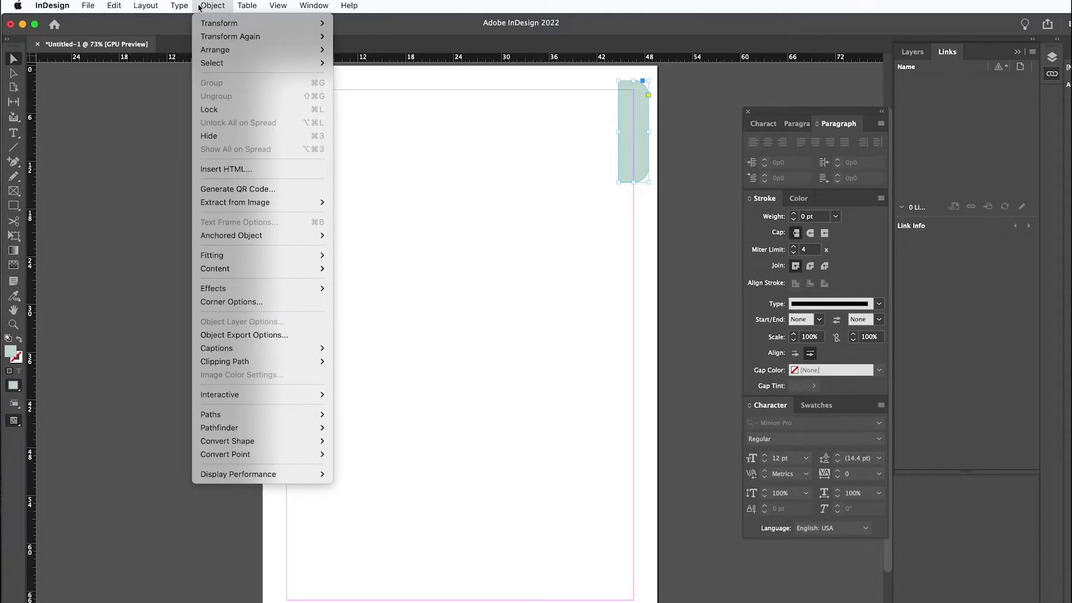
mouse_move(302, 290)
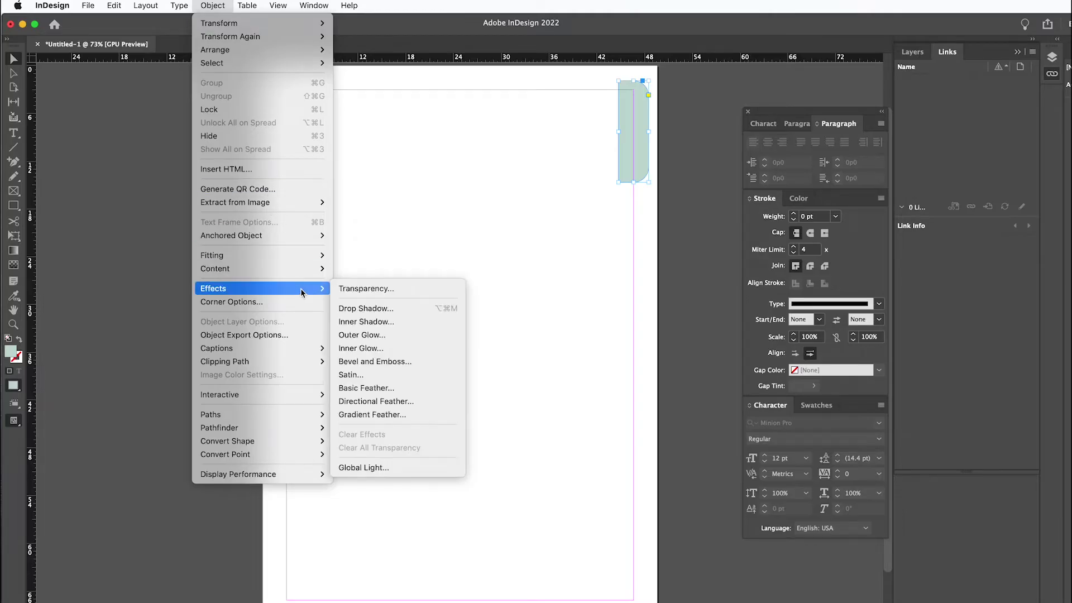
left_click(403, 310)
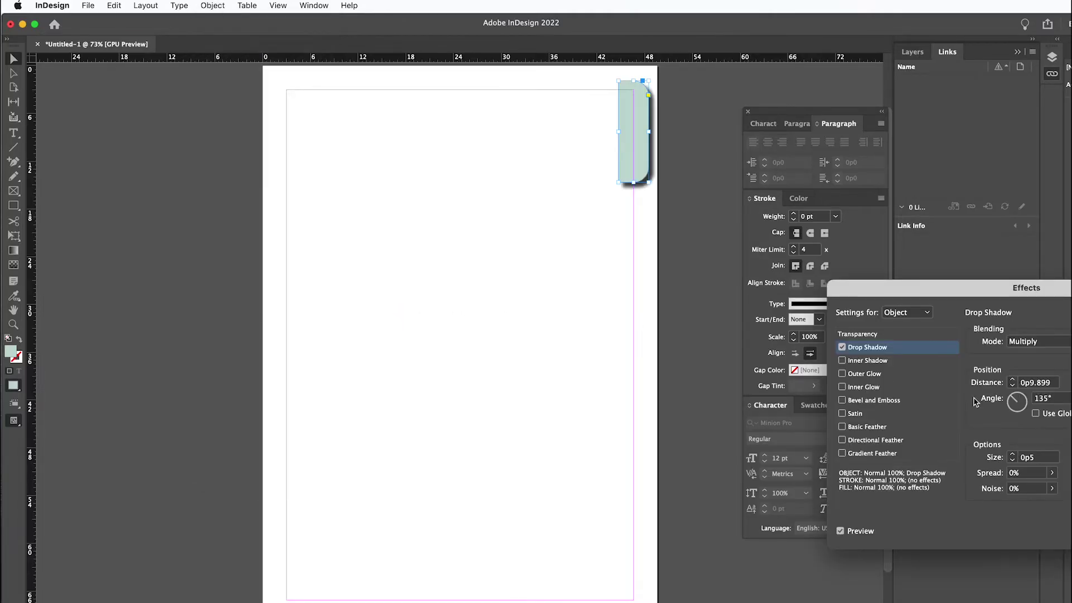
left_click_drag(984, 292, 384, 221)
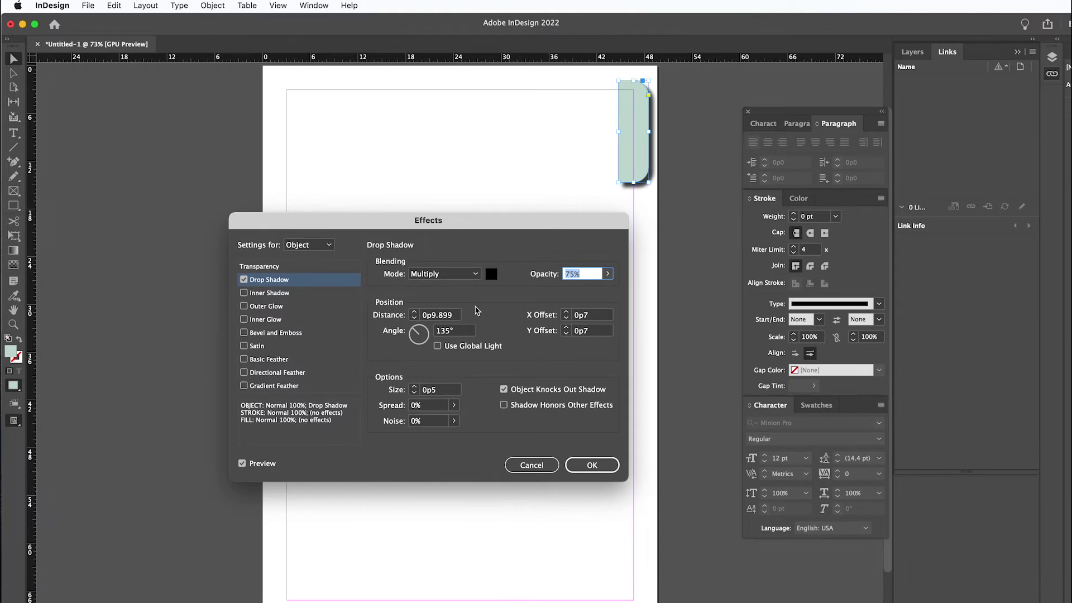
left_click(567, 274)
key("BackSpace")
type("2")
left_click(414, 319)
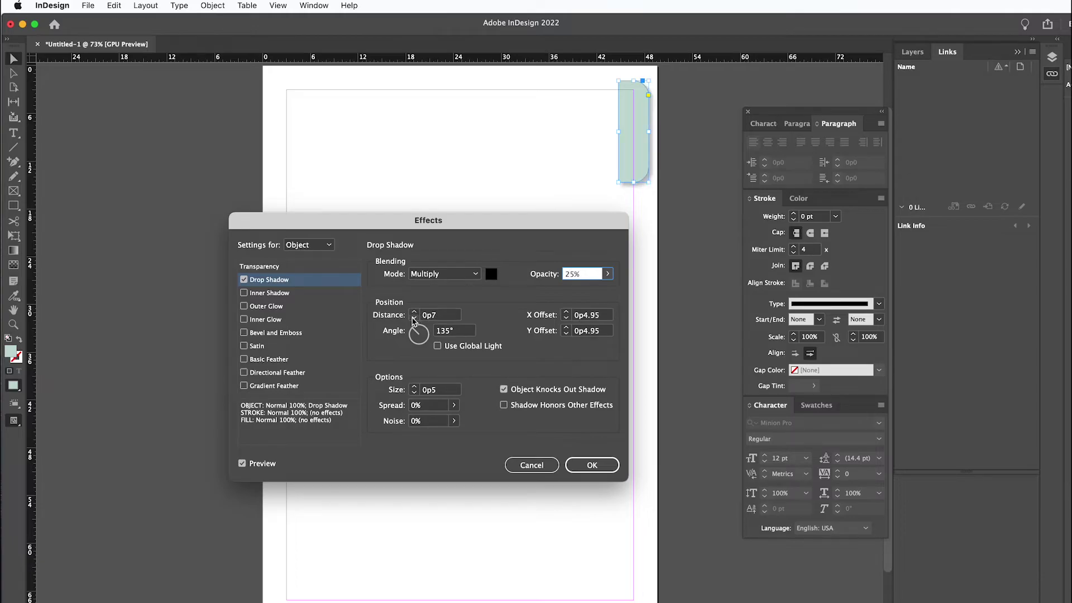
Step: Fine-tune the X and Y offsets of the tab's drop shadow
left_click(566, 318)
left_click(565, 318)
left_click(566, 318)
left_click(566, 318)
left_click(566, 318)
left_click(566, 318)
left_click(566, 313)
left_click(566, 312)
left_click(566, 312)
left_click(566, 313)
left_click(566, 334)
left_click(566, 334)
left_click(566, 334)
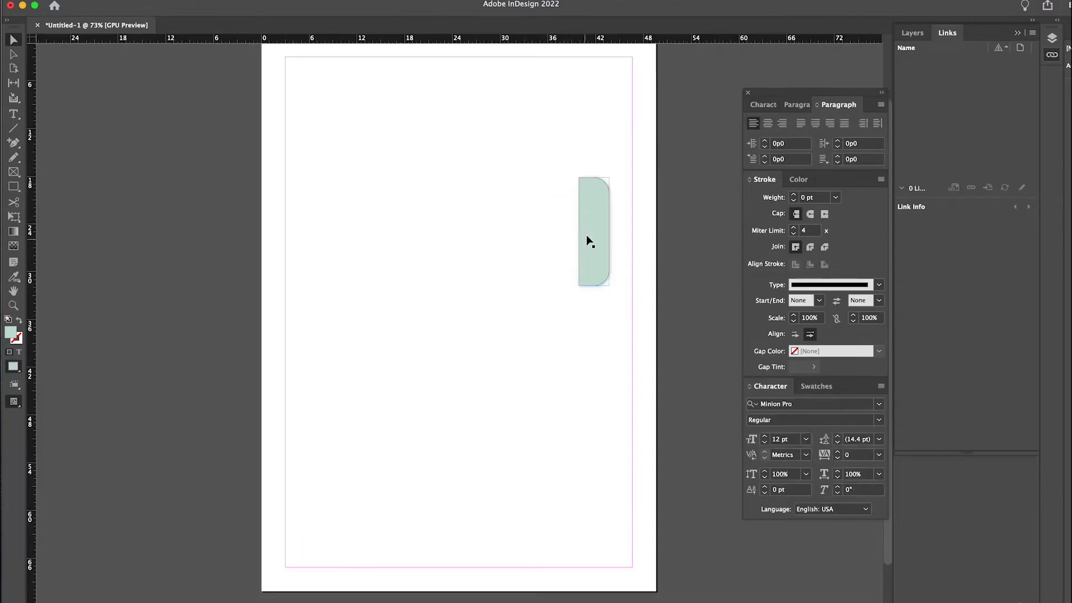
Step: Stack five copies of the tab down the page's right edge and align the stack with the page's top edge
left_click_drag(586, 240, 633, 192)
scroll(634, 194, "up", 3)
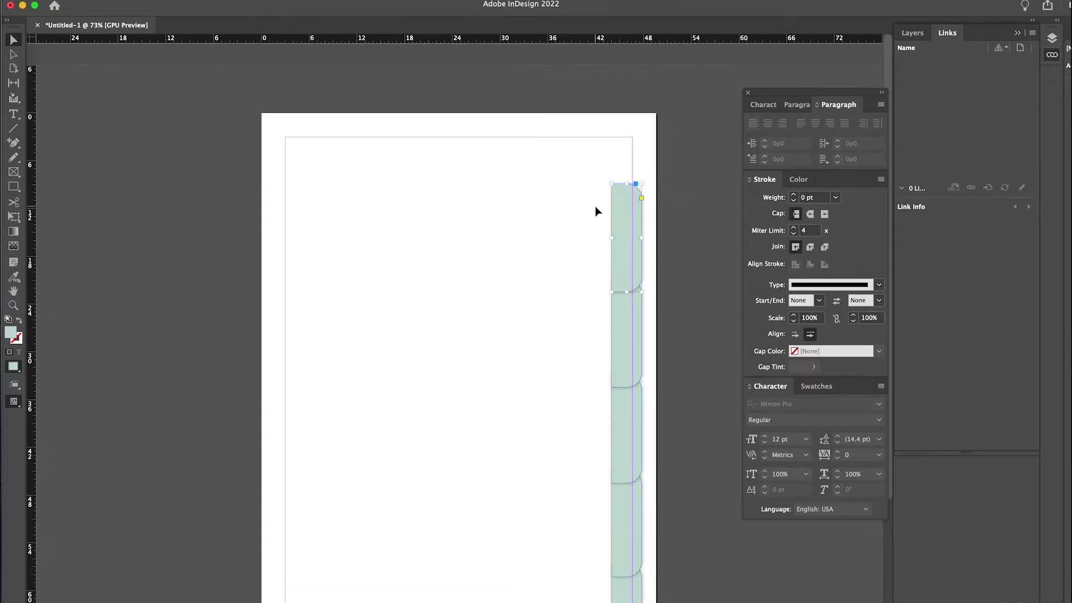
scroll(581, 182, "down", 3)
left_click_drag(588, 78, 638, 496)
scroll(602, 306, "up", 2)
left_click_drag(629, 181, 628, 109)
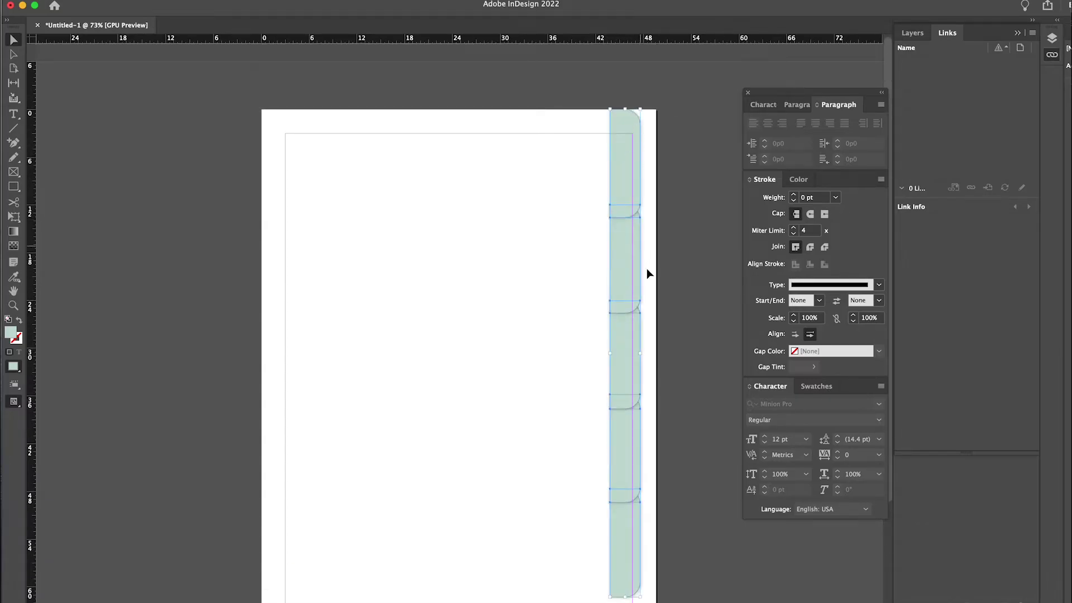
left_click(540, 424)
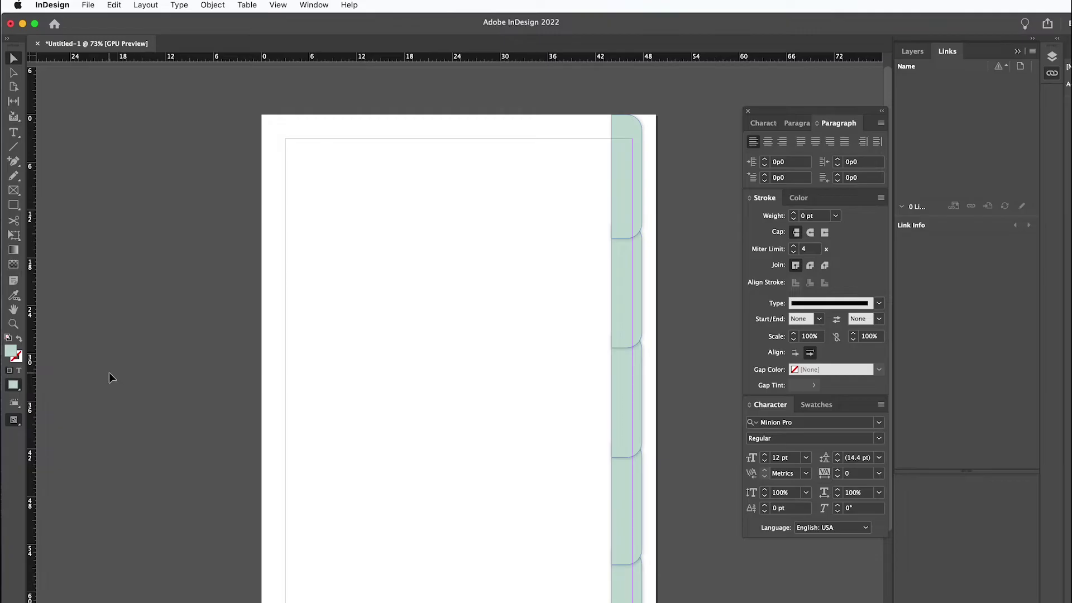
Step: Switch the screen mode to Preview
left_click(14, 420)
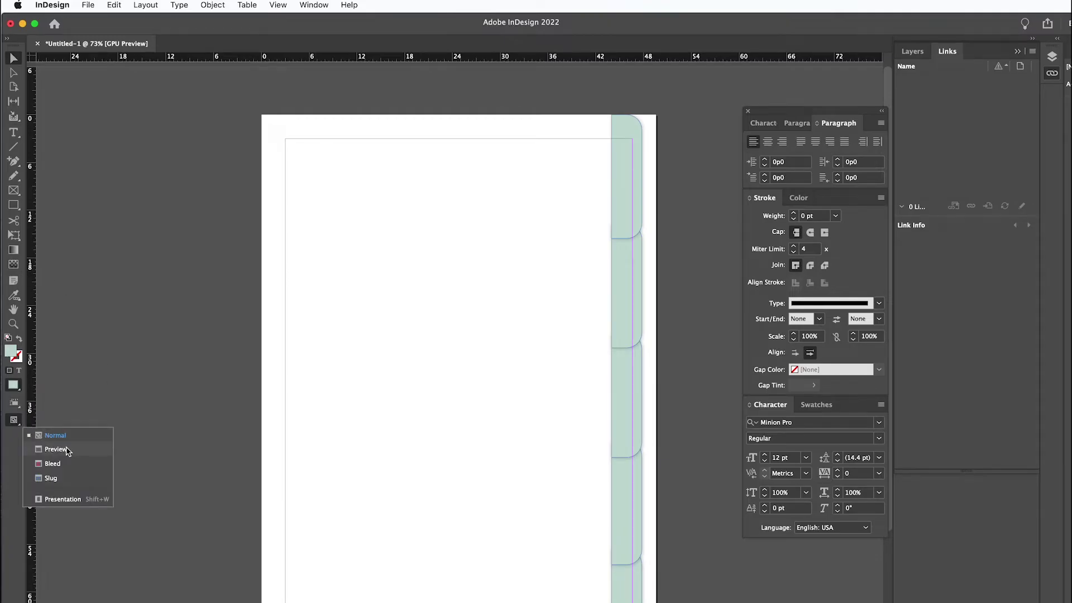
left_click(48, 445)
scroll(259, 301, "down", 2)
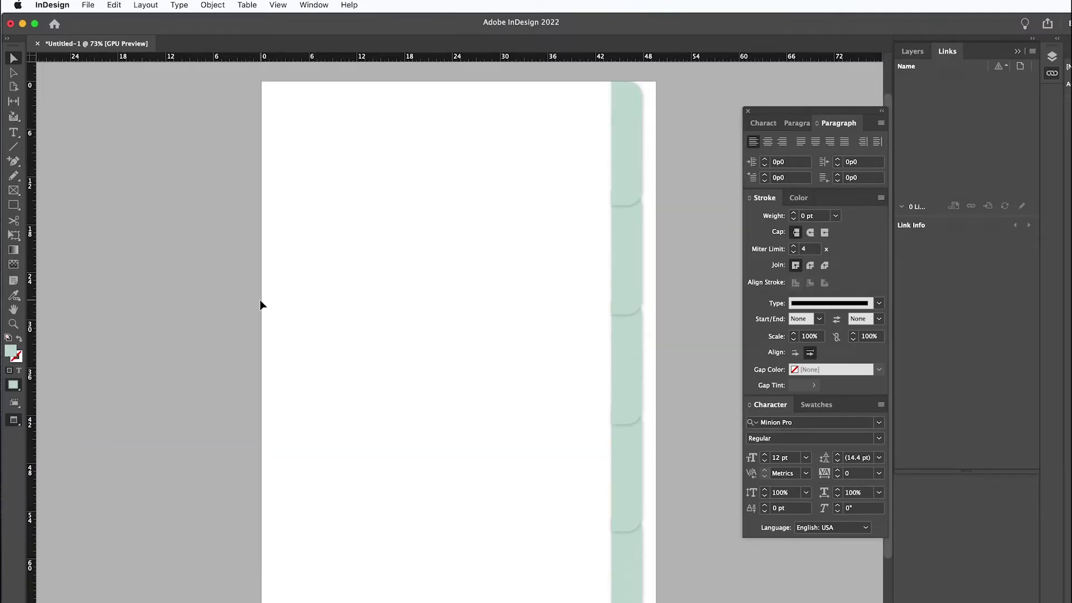
Step: Draw a full-height rectangle from the page's upper left corner across to slightly overlap the tabs
left_click(14, 205)
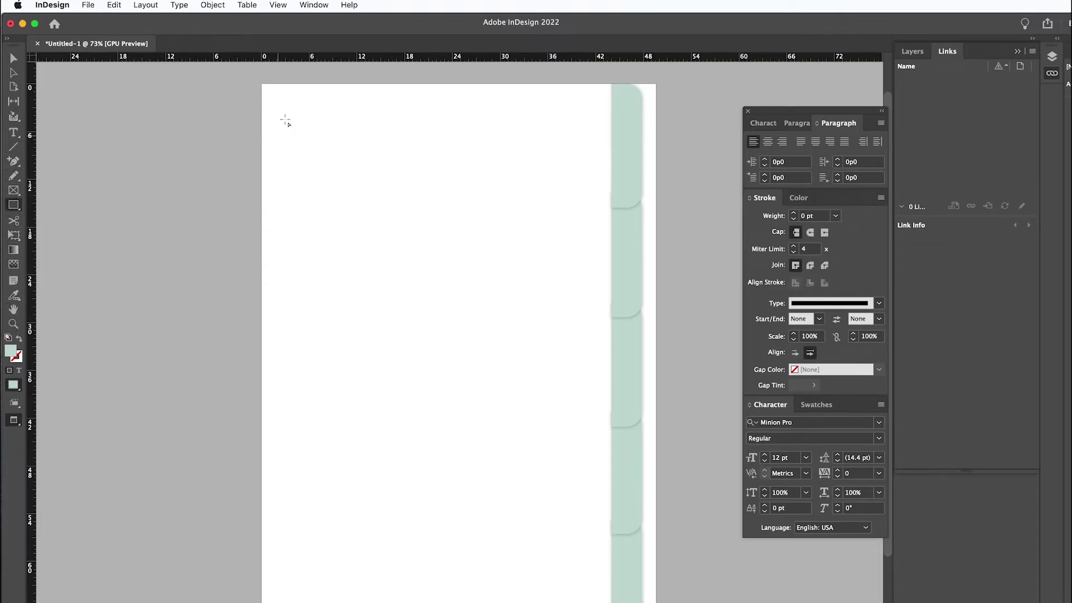
left_click_drag(261, 84, 621, 561)
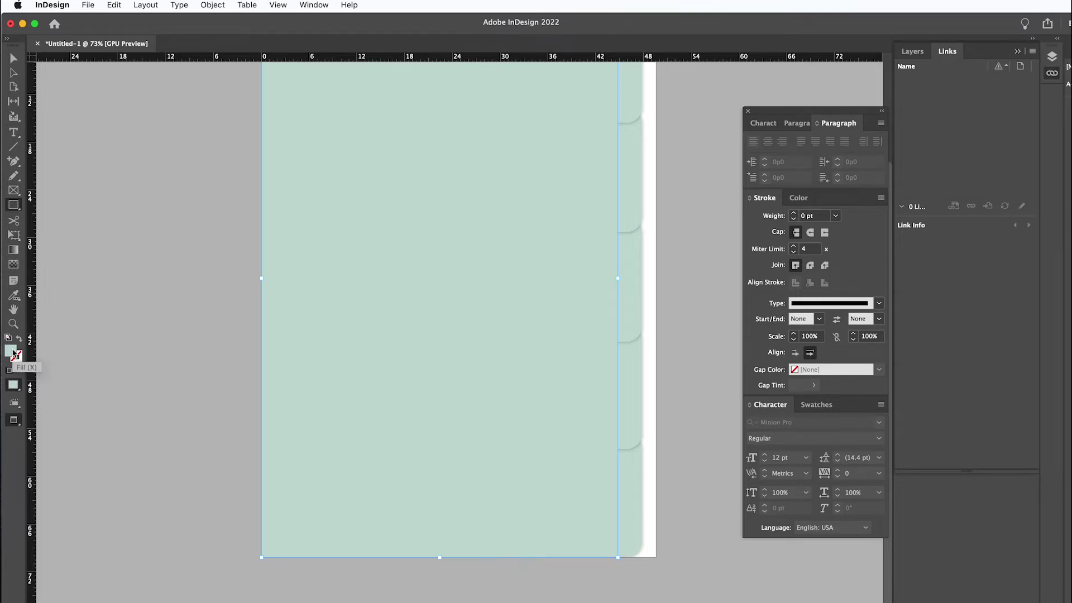
scroll(368, 385, "up", 5)
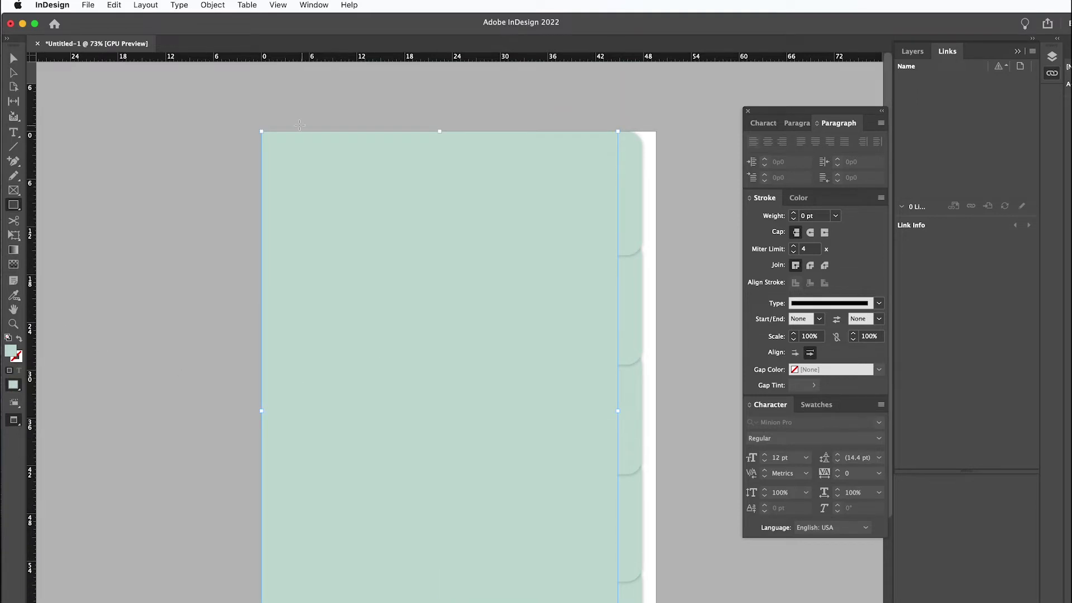
Step: Place the image 23.jpg inside the large rectangle
left_click(93, 10)
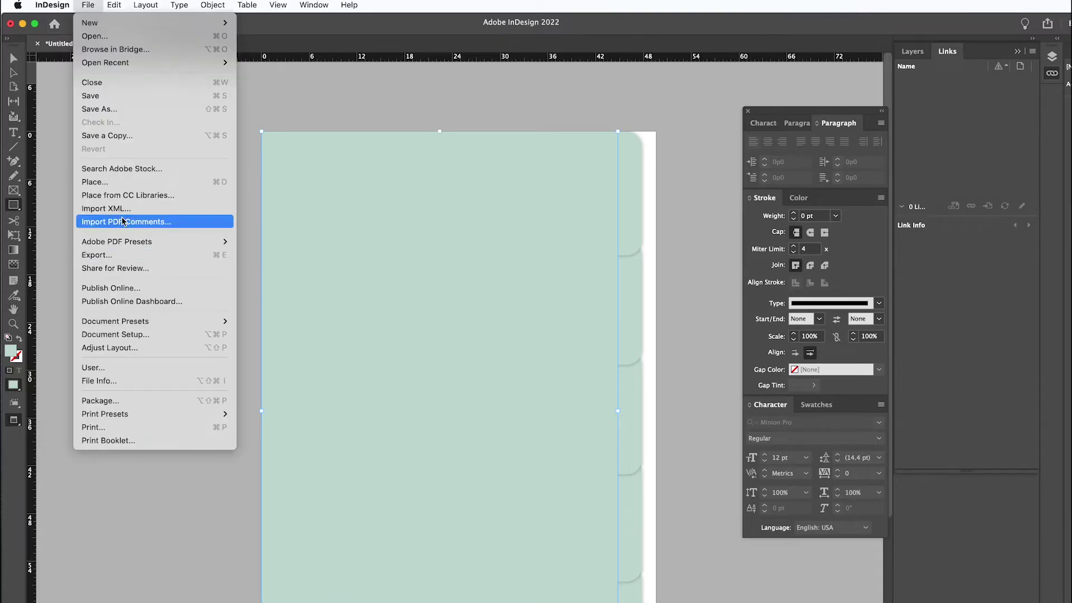
left_click(92, 180)
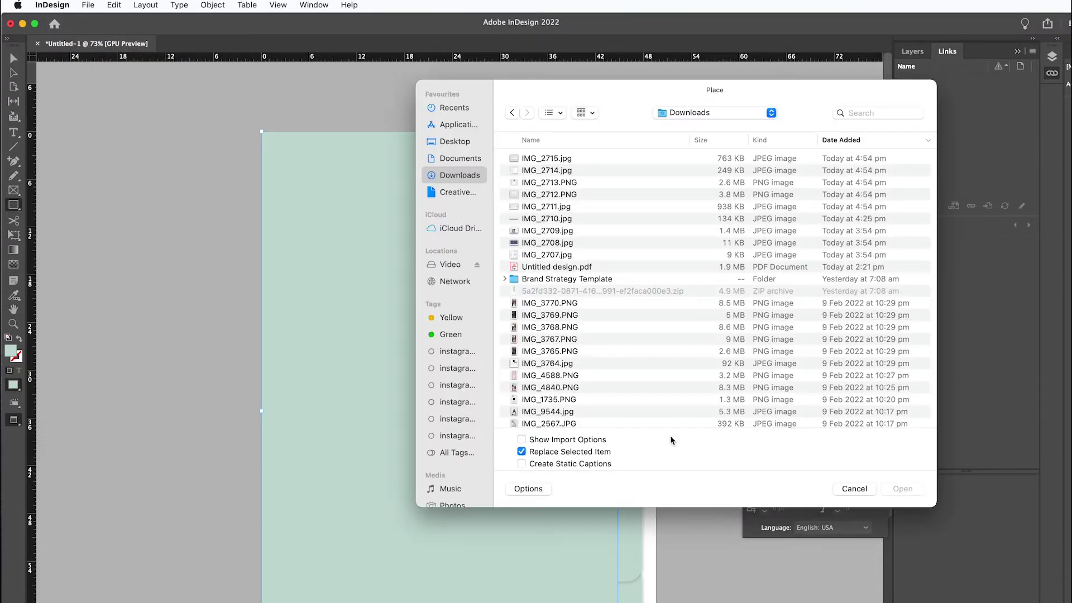
key("Return")
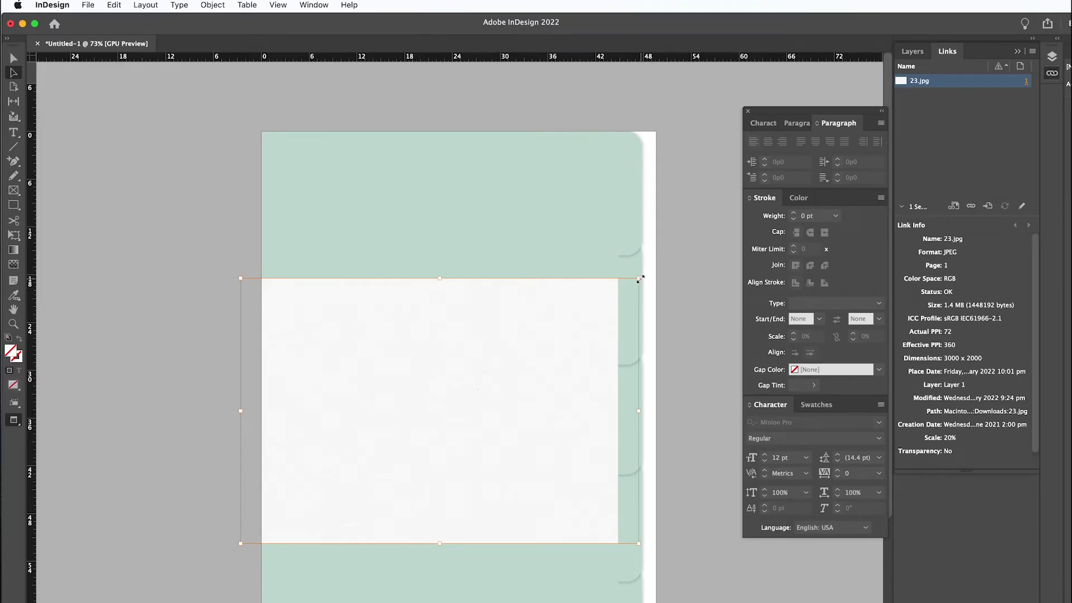
Step: Scale the paper texture image to about 42.5% so it fills the whole rectangle
left_click_drag(638, 278, 580, 135)
scroll(586, 374, "down", 2)
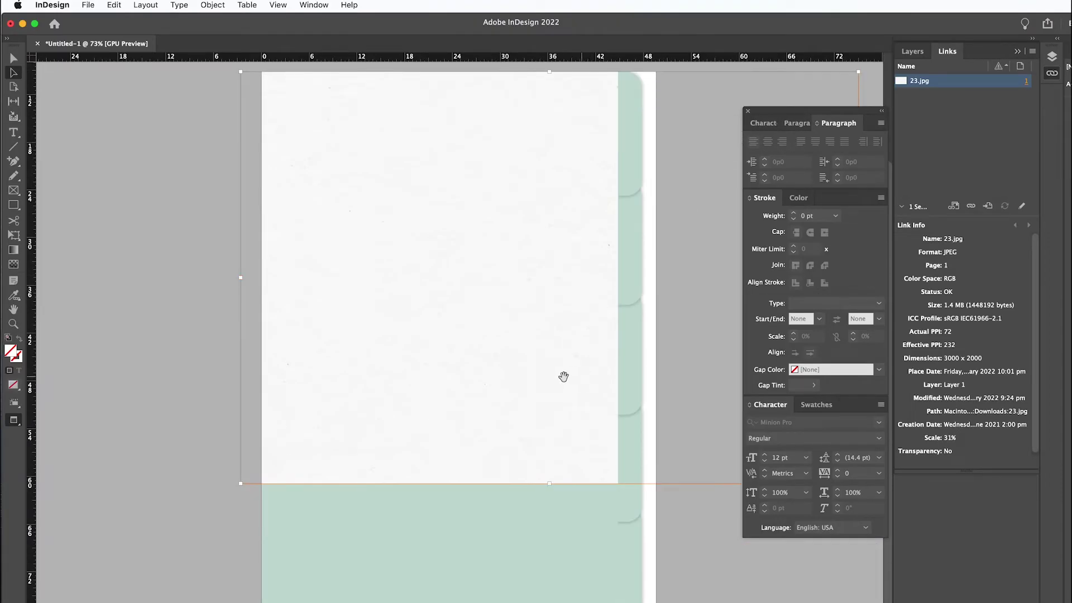
scroll(543, 396, "down", 2)
left_click_drag(241, 411, 133, 565)
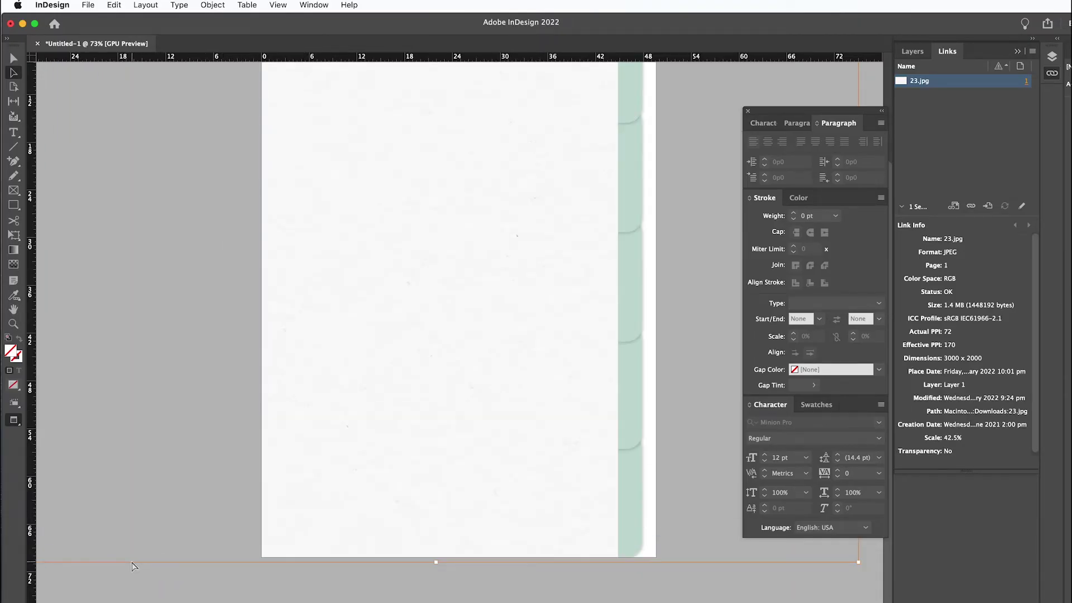
scroll(240, 287, "up", 3)
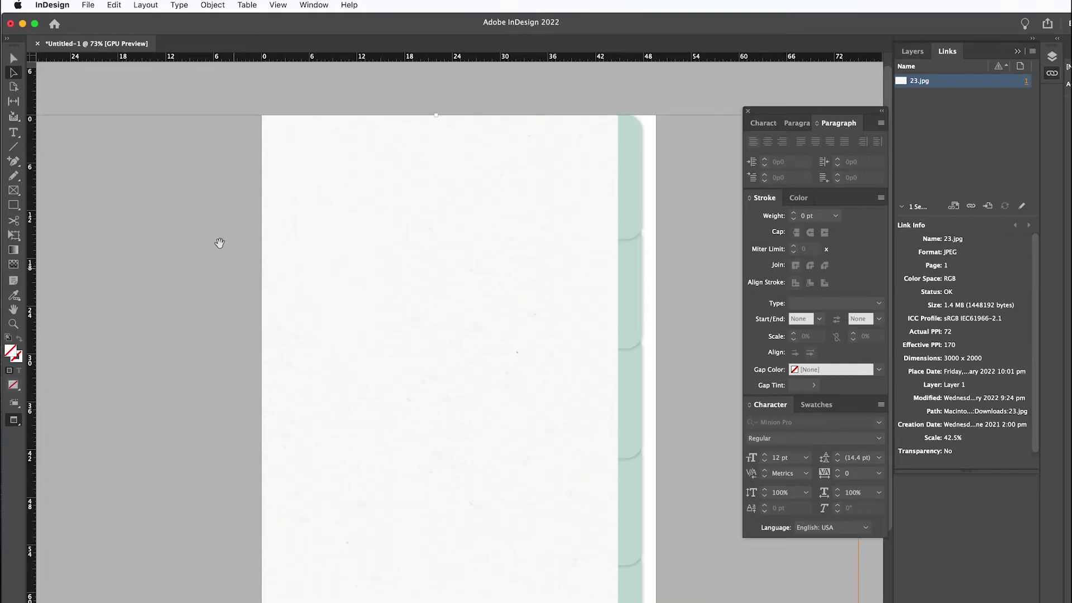
Step: Add a drop shadow to the textured page frame and set its angle to -178°
key("v")
left_click(213, 5)
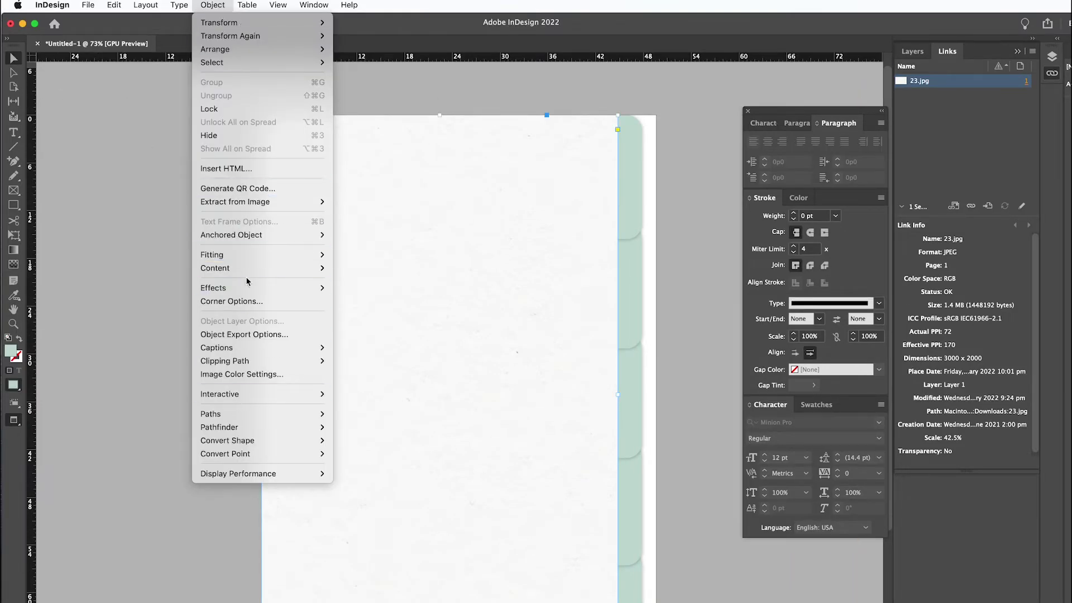
mouse_move(248, 290)
left_click(377, 310)
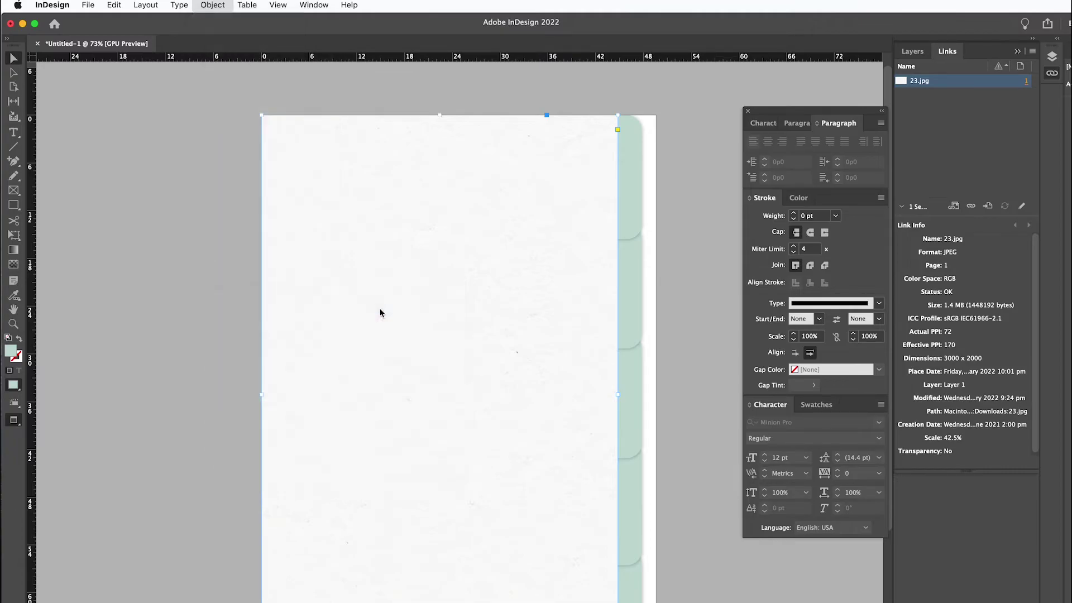
left_click_drag(525, 226, 399, 192)
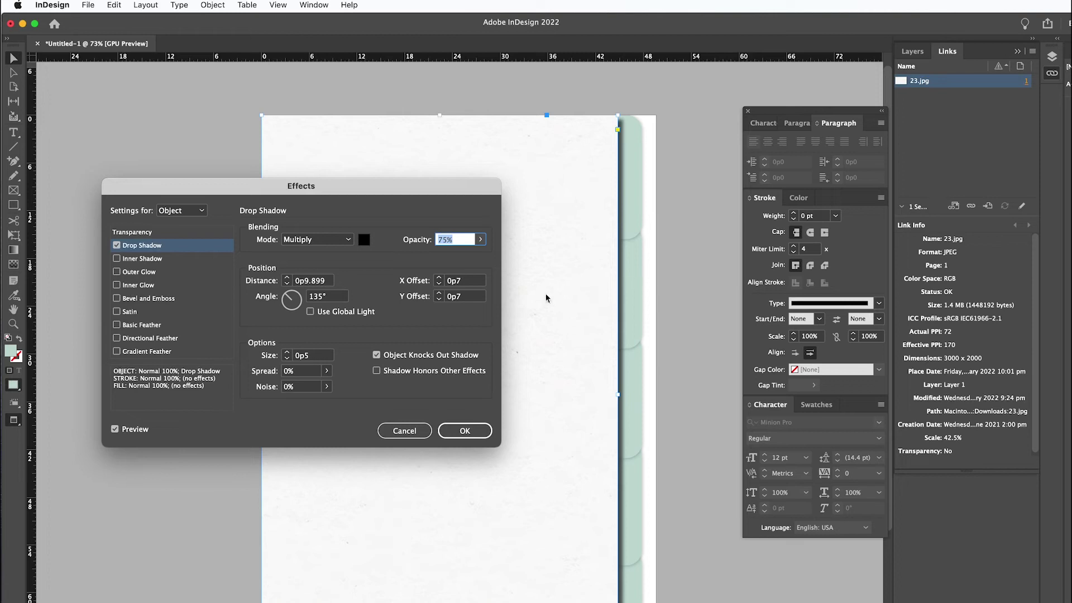
left_click(287, 304)
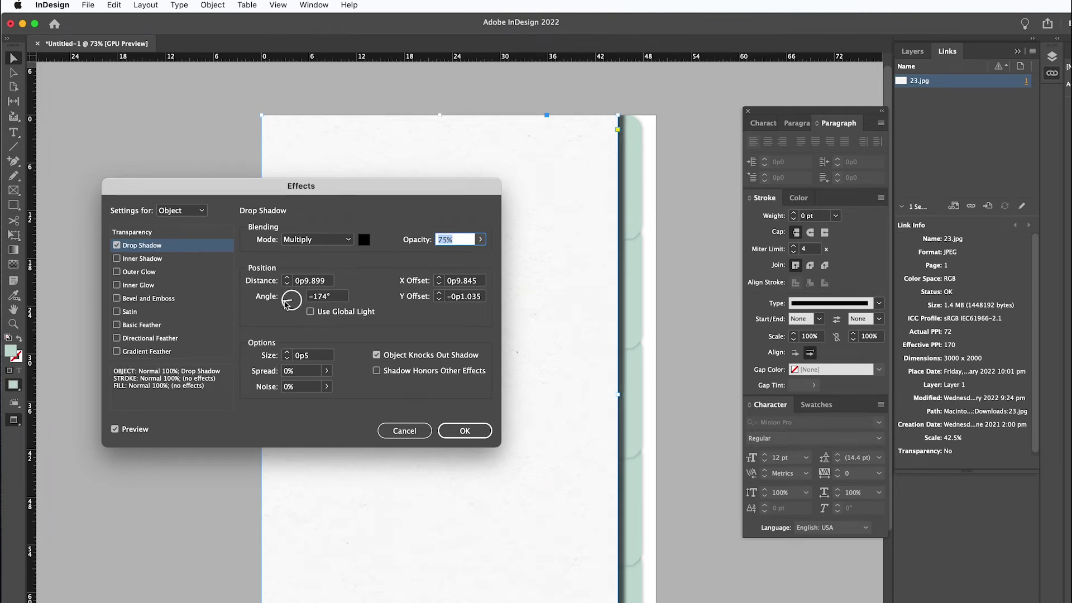
left_click_drag(285, 303, 284, 303)
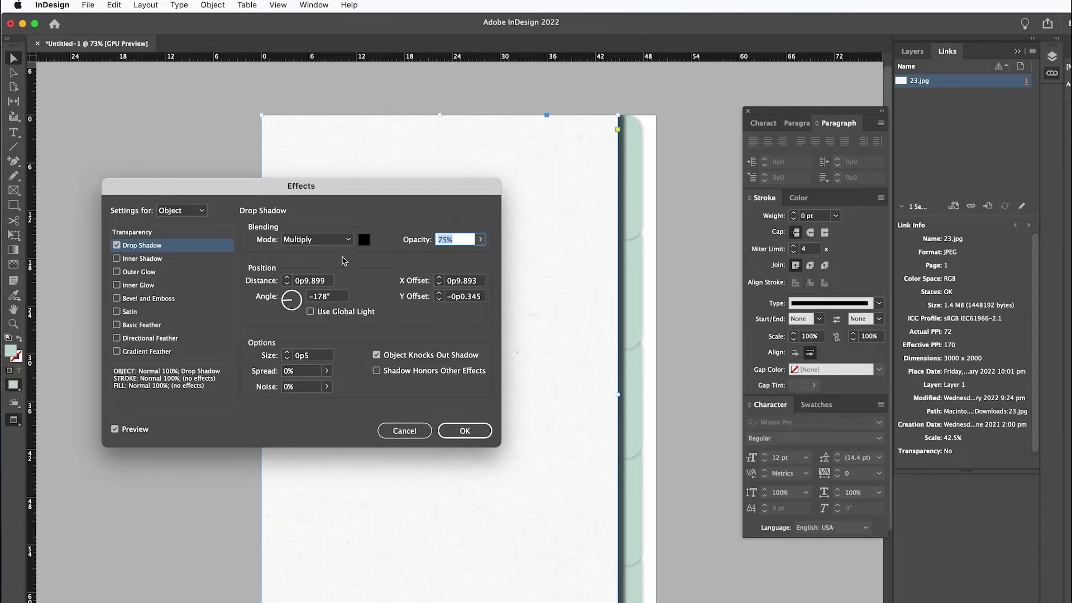
Step: Adjust the opacity, distance and Y offset of the page frame's drop shadow and apply the effect
left_click(440, 239)
double_click(331, 281)
type("1")
left_click(439, 300)
left_click(464, 430)
scroll(669, 238, "down", 4)
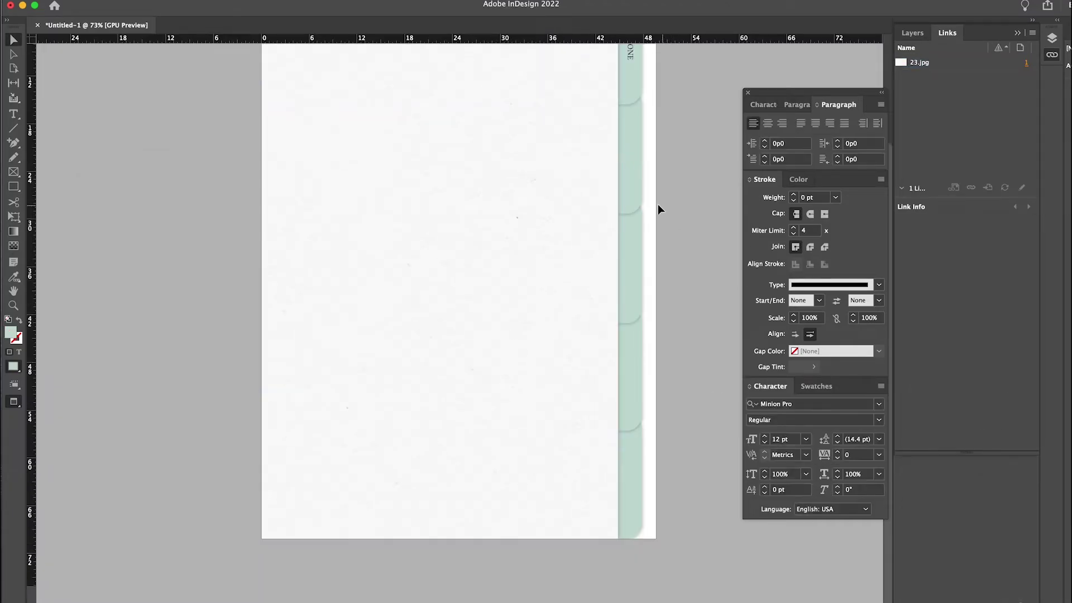
Step: Duplicate the vertical tab label down onto the third tab and change its text to TAB THREE
left_click_drag(634, 83, 629, 287)
triple_click(629, 170)
type("TAB THREE")
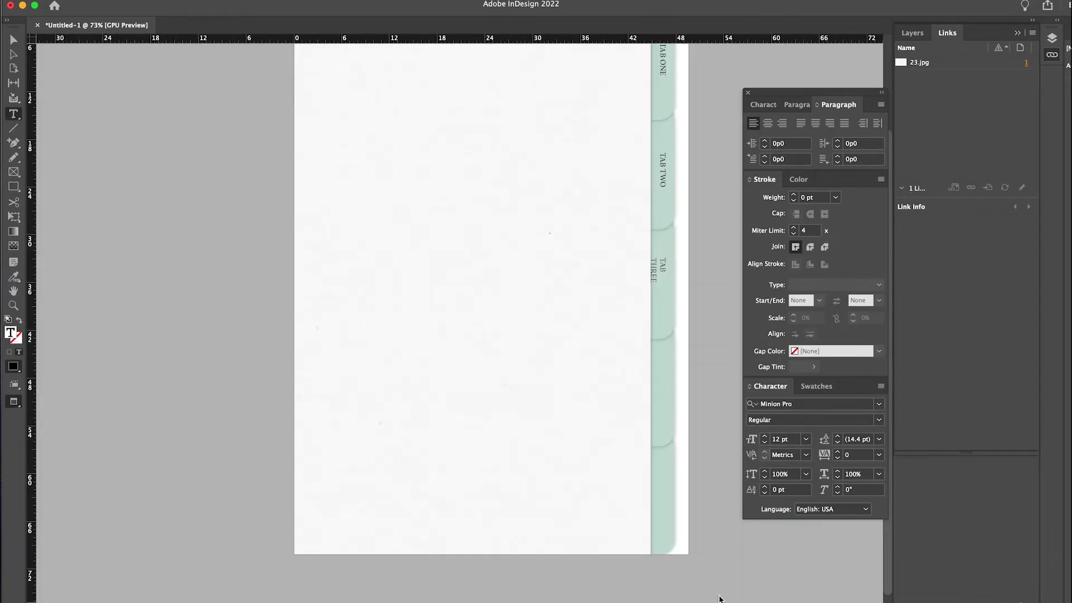
Step: Duplicate the label again onto the fourth tab and change its text to TAB FOUR
scroll(510, 298, "right", 5)
key("Escape")
left_click_drag(513, 279, 525, 413)
double_click(518, 385)
type("FOUR")
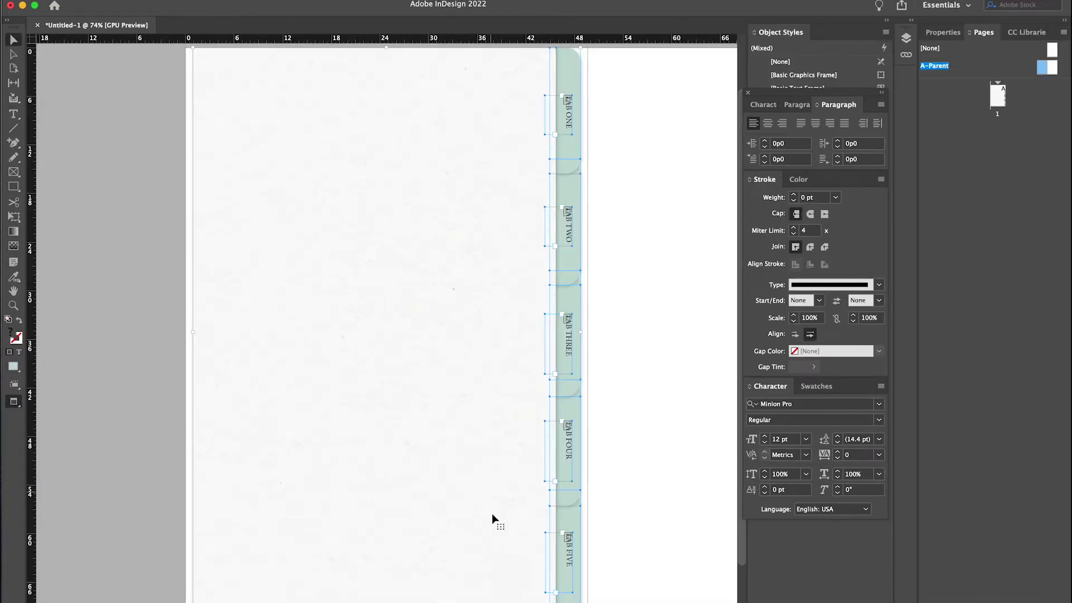
Step: Paste a copy of the textured page, tabs and labels and align it on the right-hand page of the A-Parent spread
scroll(471, 579, "right", 8)
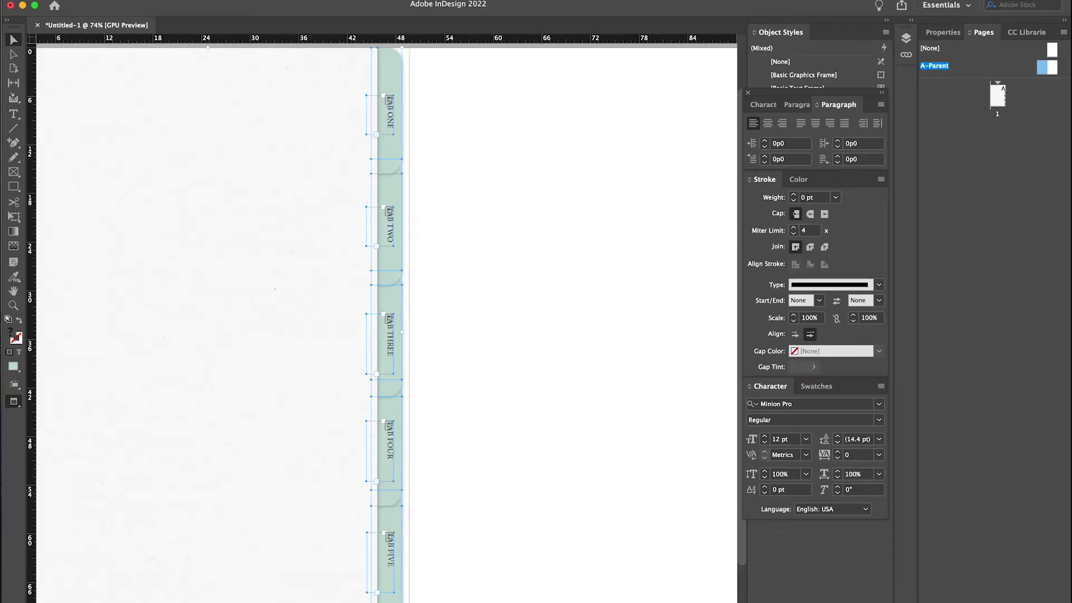
left_click(445, 555)
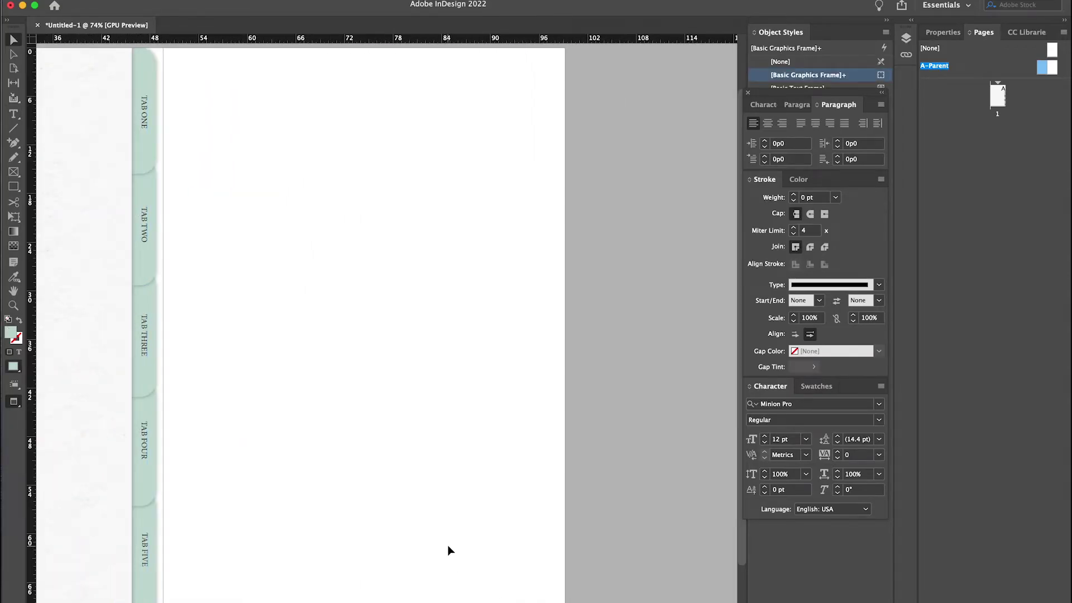
key("ctrl+v")
left_click_drag(450, 552, 446, 550)
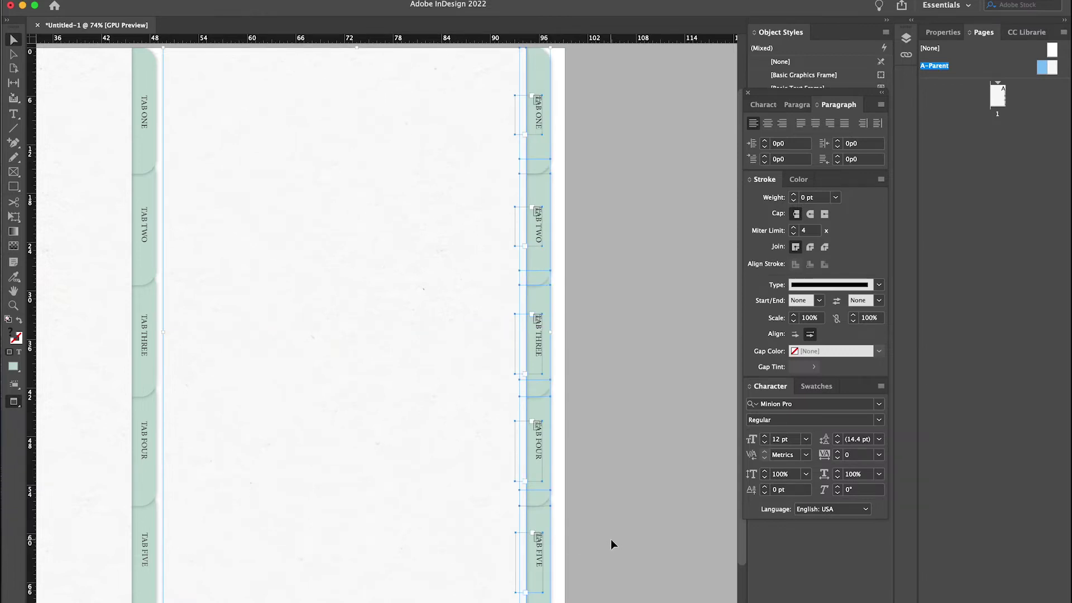
left_click(611, 538)
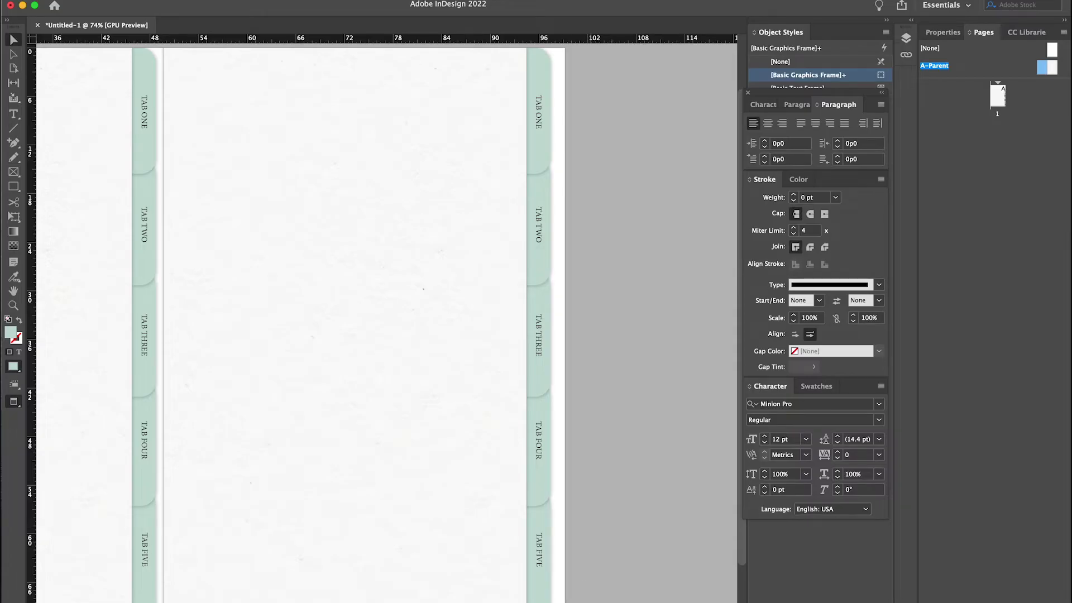
Step: Go to document page 1 and insert 2 pages after it based on A-Parent
scroll(389, 318, "left", 6)
scroll(389, 318, "right", 3)
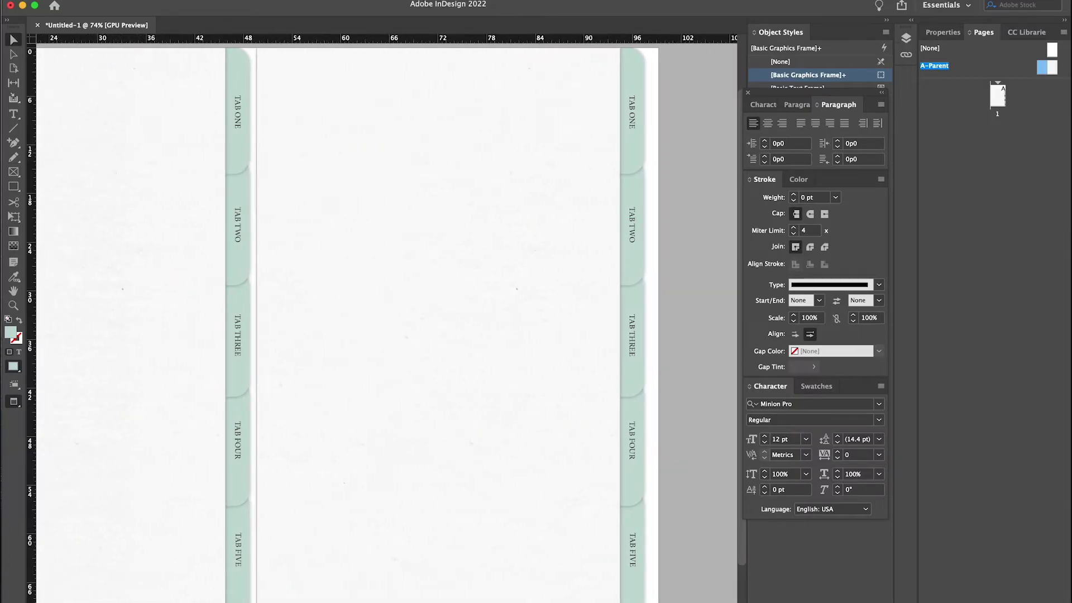
scroll(389, 318, "left", 5)
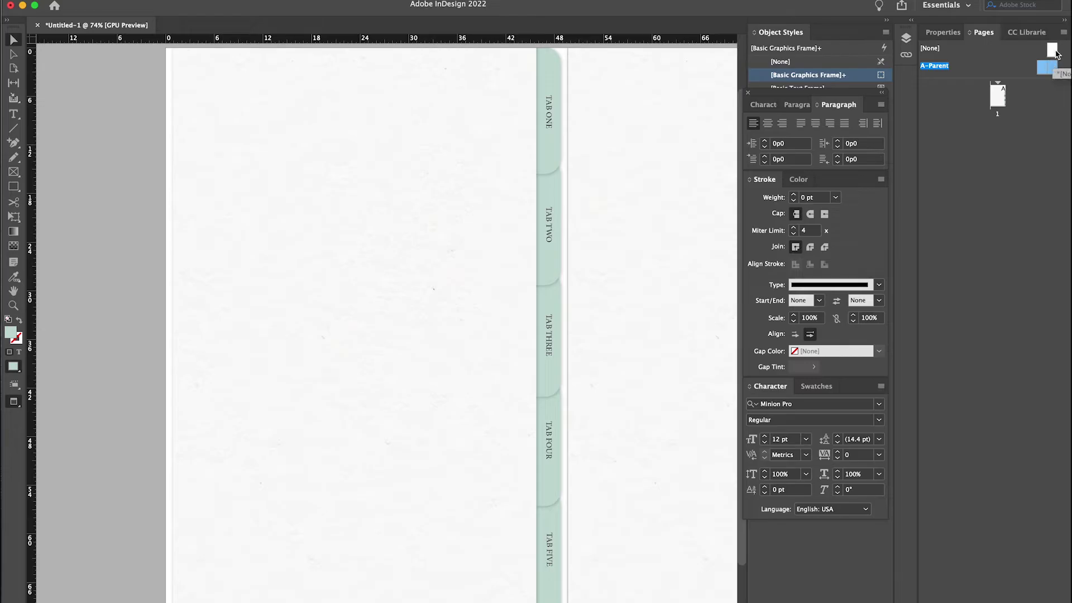
double_click(1000, 99)
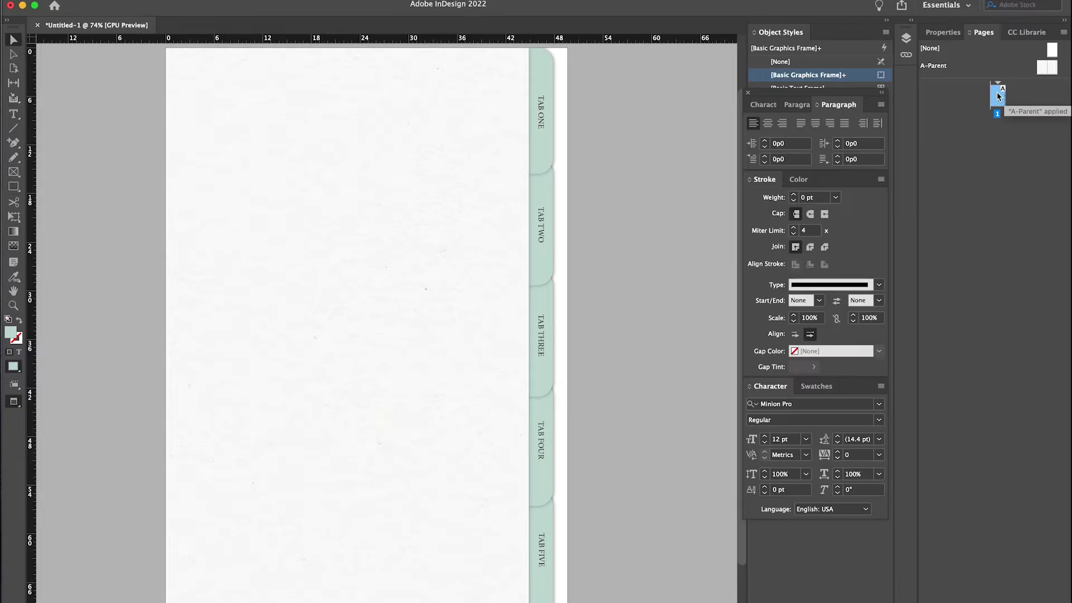
left_click(1064, 32)
left_click(1049, 43)
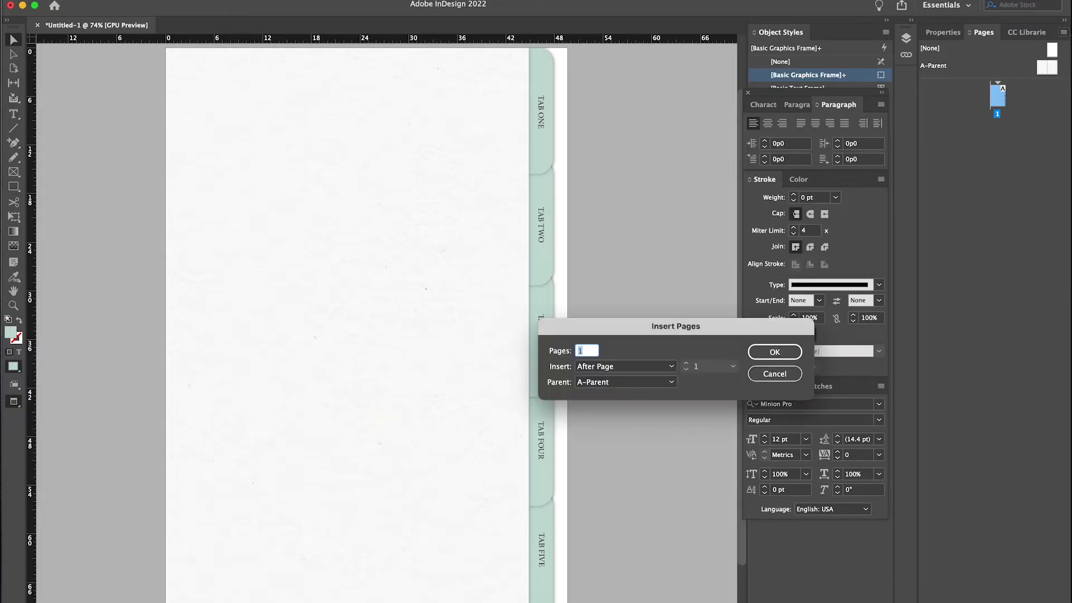
type("2")
left_click(775, 353)
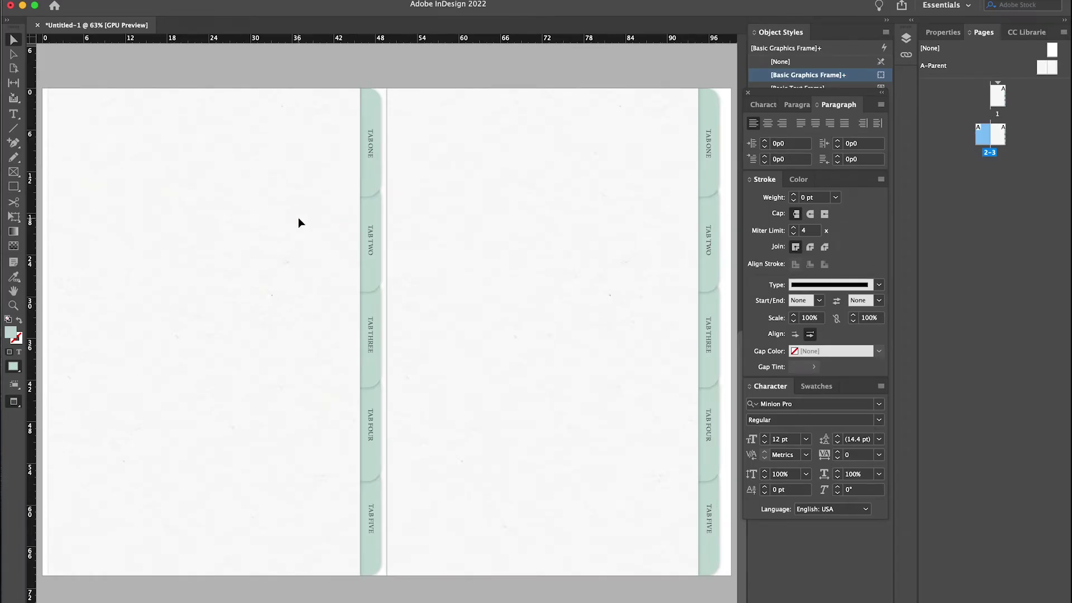
Step: Add the text COVER to page 1 in EloquentJFPro Regular and set its size to 60 pt
scroll(302, 214, "up", 3)
scroll(303, 212, "down", 3)
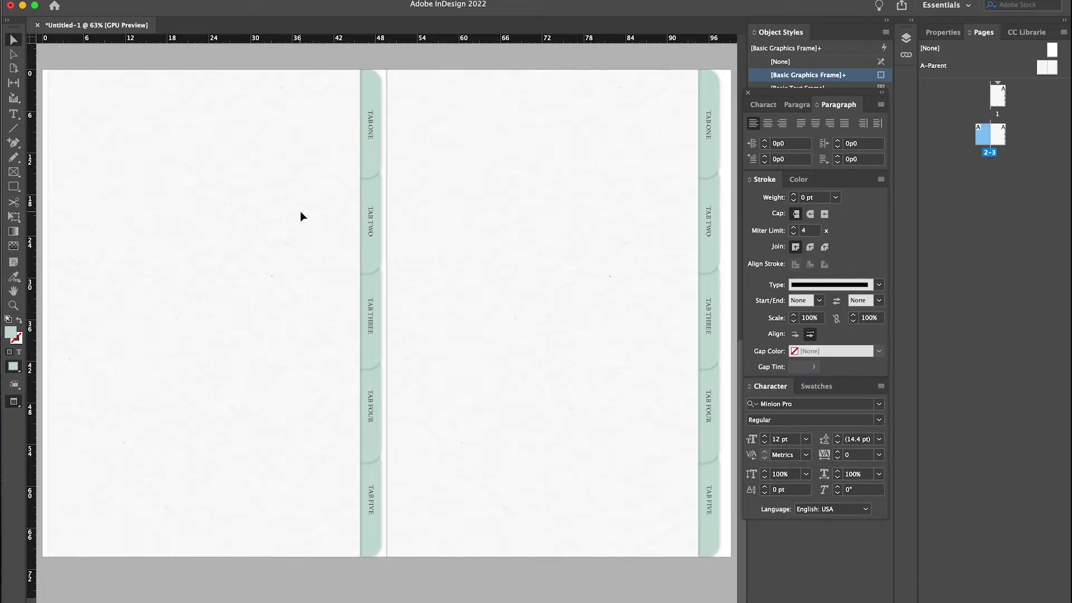
key("shift+Page_Up")
double_click(480, 258)
left_click_drag(477, 254, 411, 252)
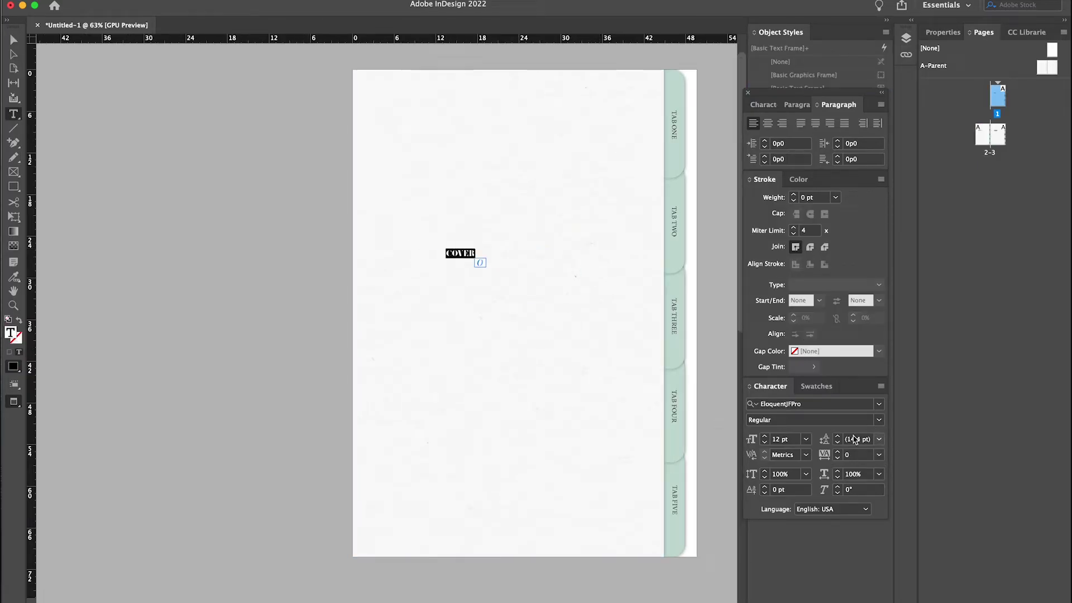
left_click(805, 438)
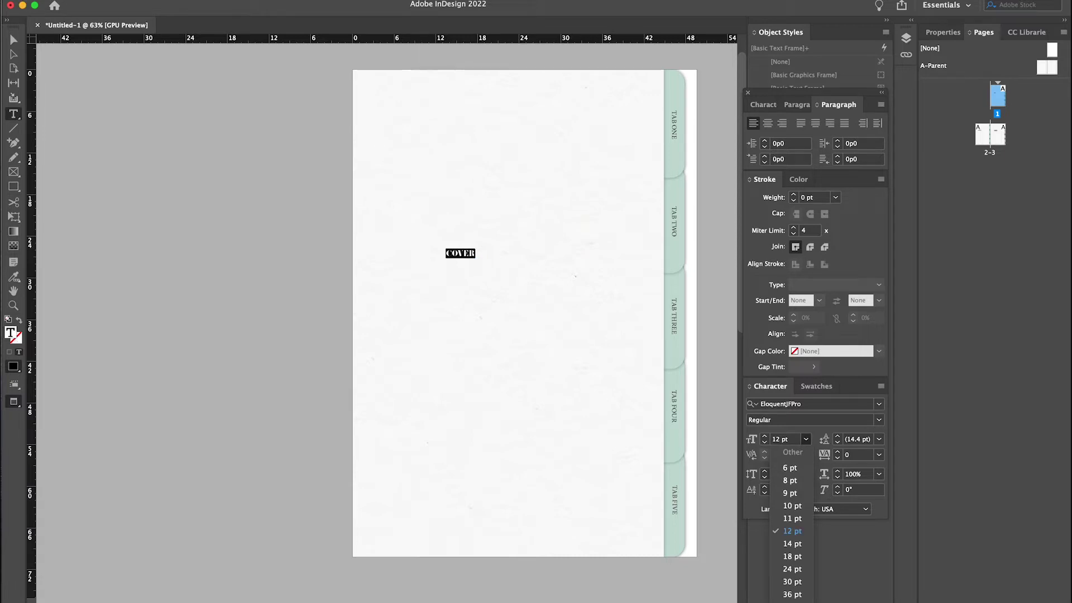
type("60")
key("Return")
Step: Resize the title's text frame so COVER fits on one line and place it near the middle of page 1
left_click(13, 39)
left_click(560, 305)
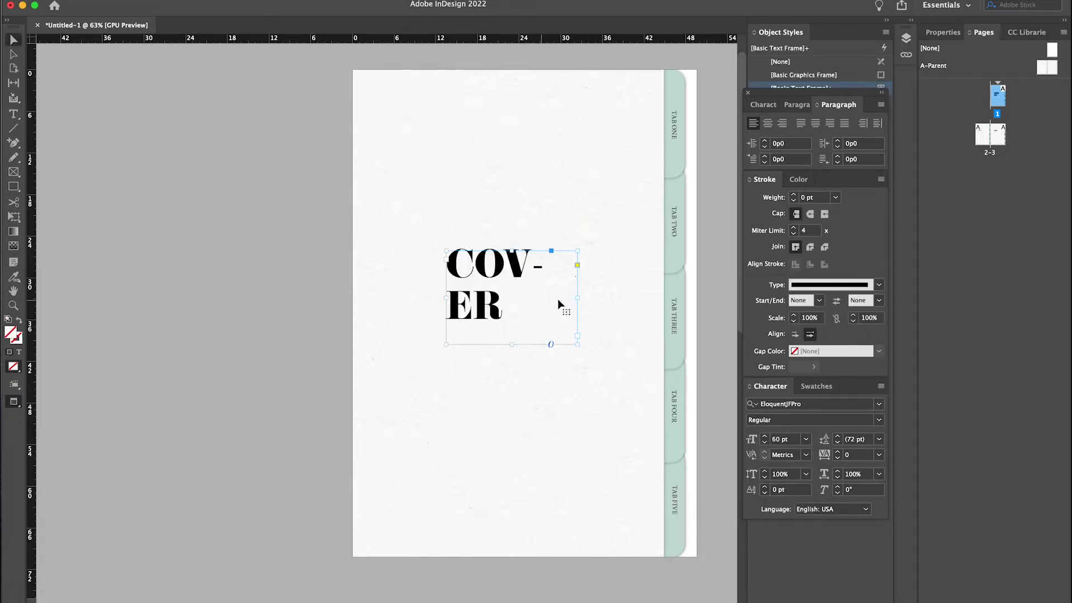
mouse_move(577, 297)
left_mouse_down()
mouse_move(617, 298)
mouse_move(565, 297)
left_mouse_up()
left_click(230, 266)
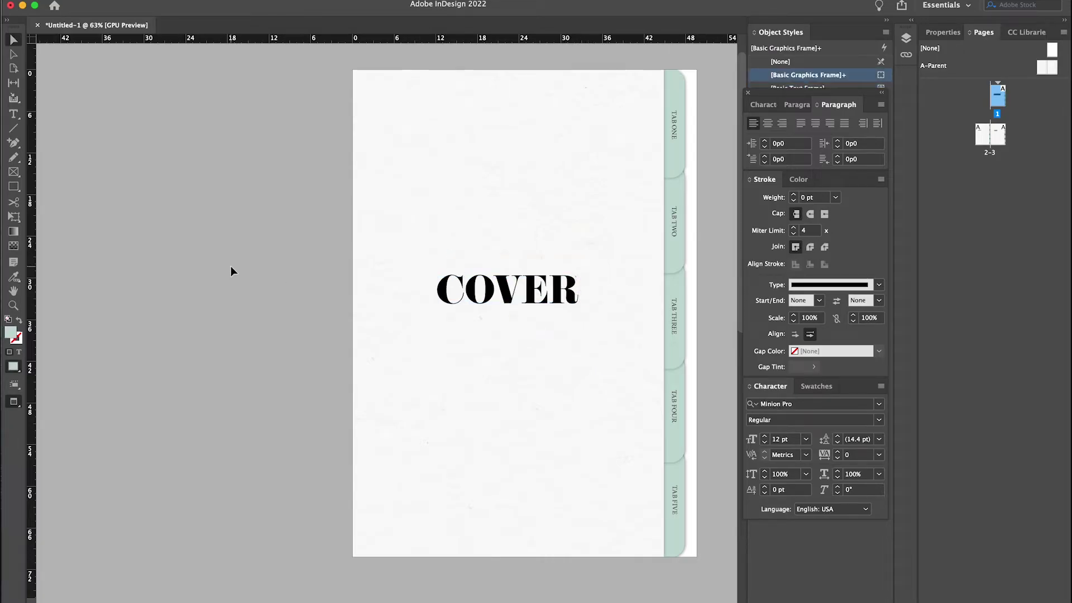
Step: Place a slightly wider copy of the tab shape over TAB ONE on page 2
key("shift+Page_Down")
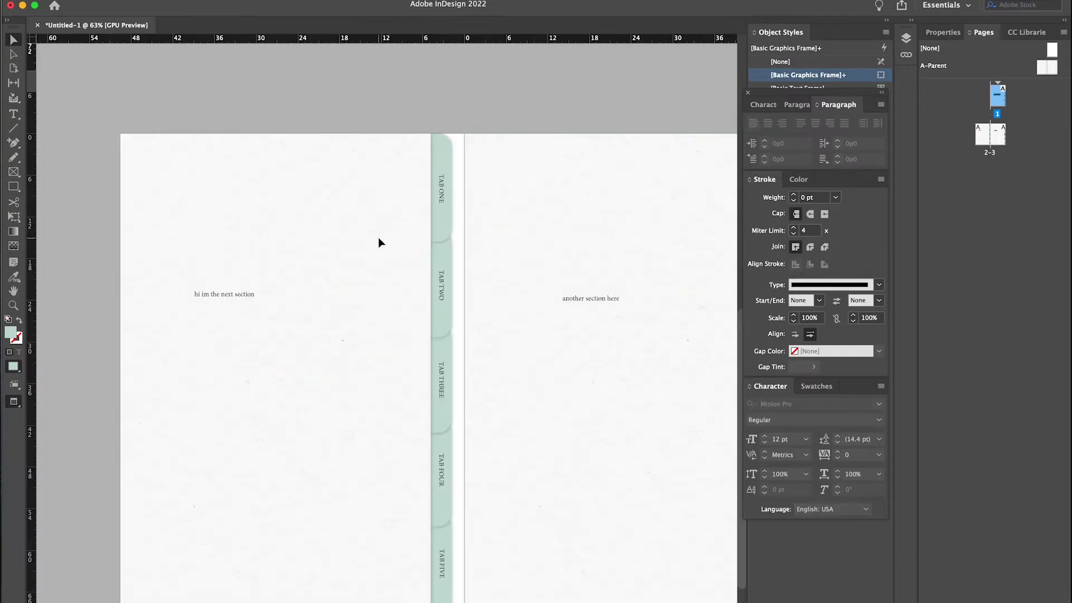
left_click_drag(390, 85, 443, 215)
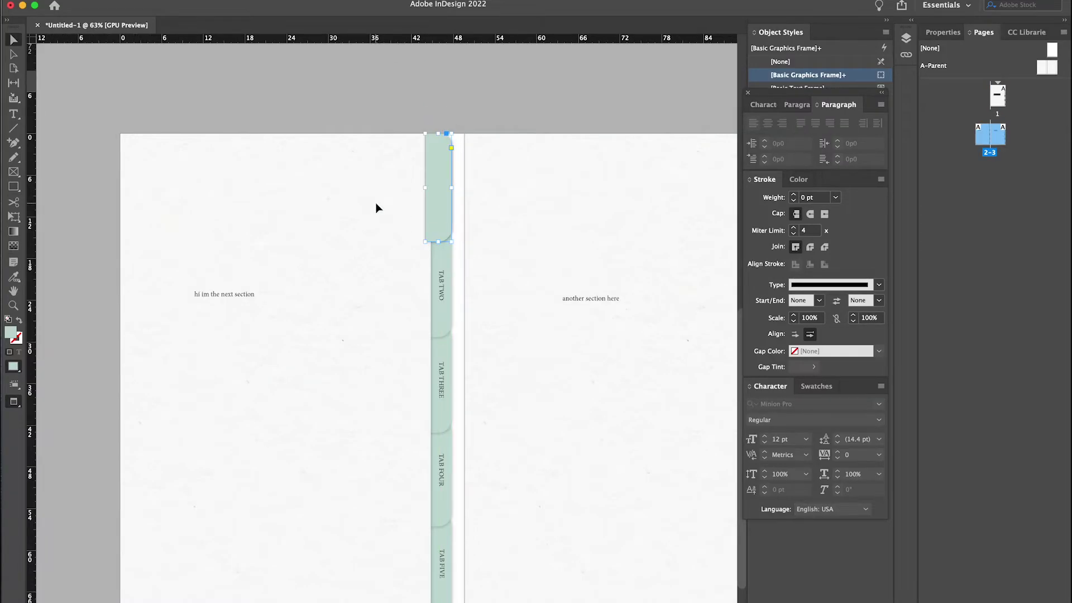
left_click(376, 206)
Step: Set the drop shadow opacity of the tab shape covering TAB ONE to 0%
left_click(435, 217)
left_click(207, 0)
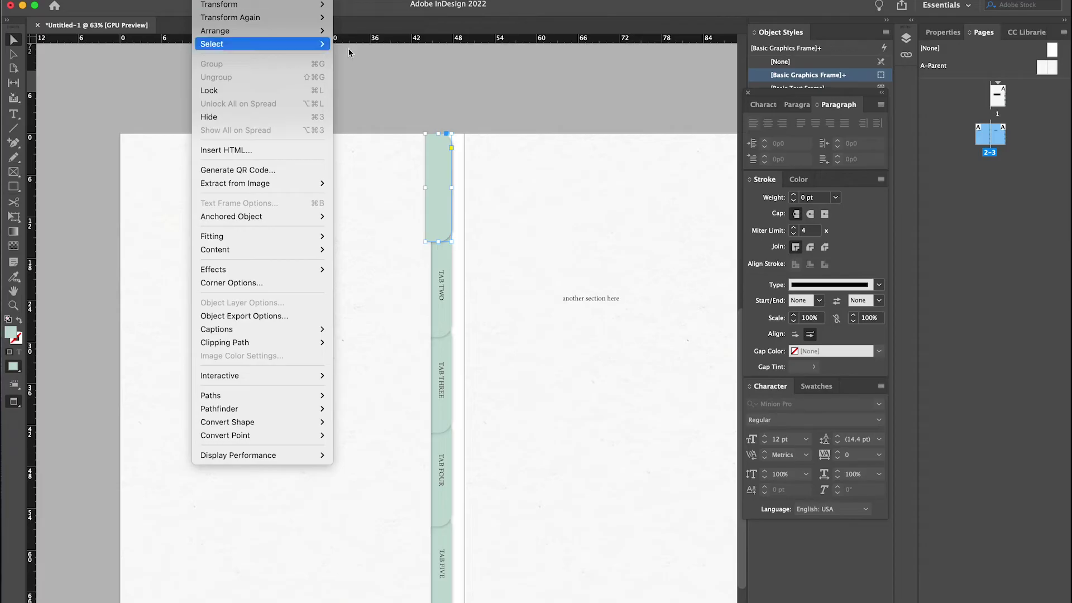
mouse_move(167, 0)
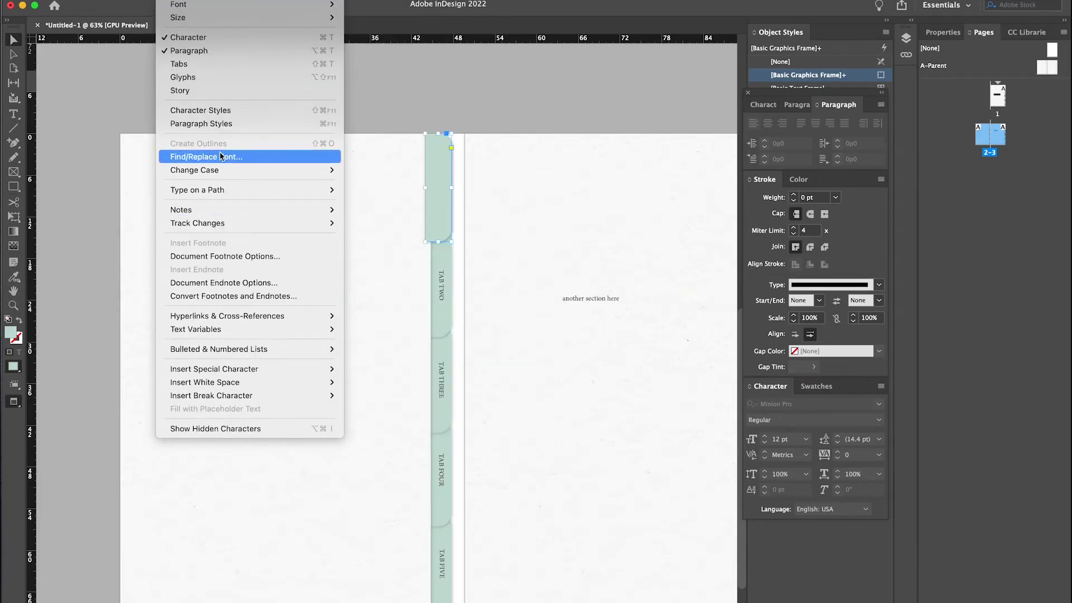
mouse_move(206, 0)
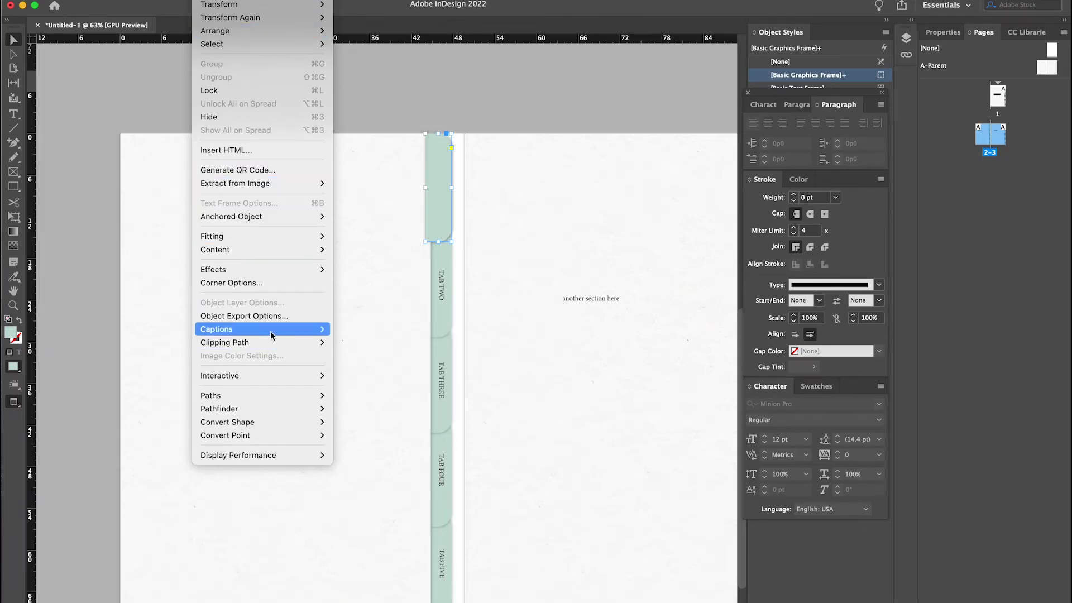
mouse_move(272, 335)
mouse_move(292, 270)
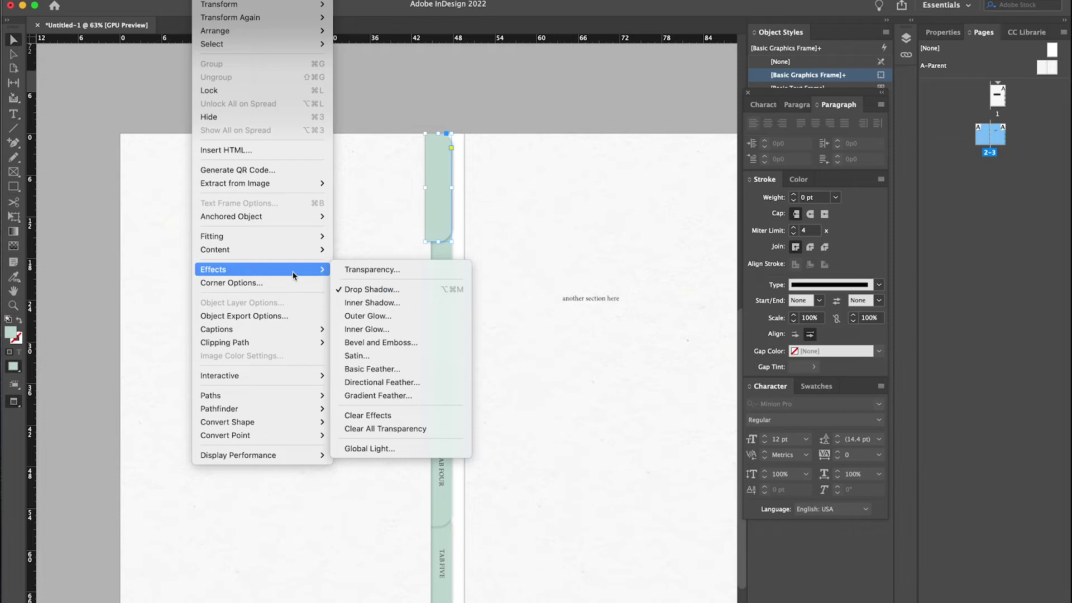
left_click(369, 289)
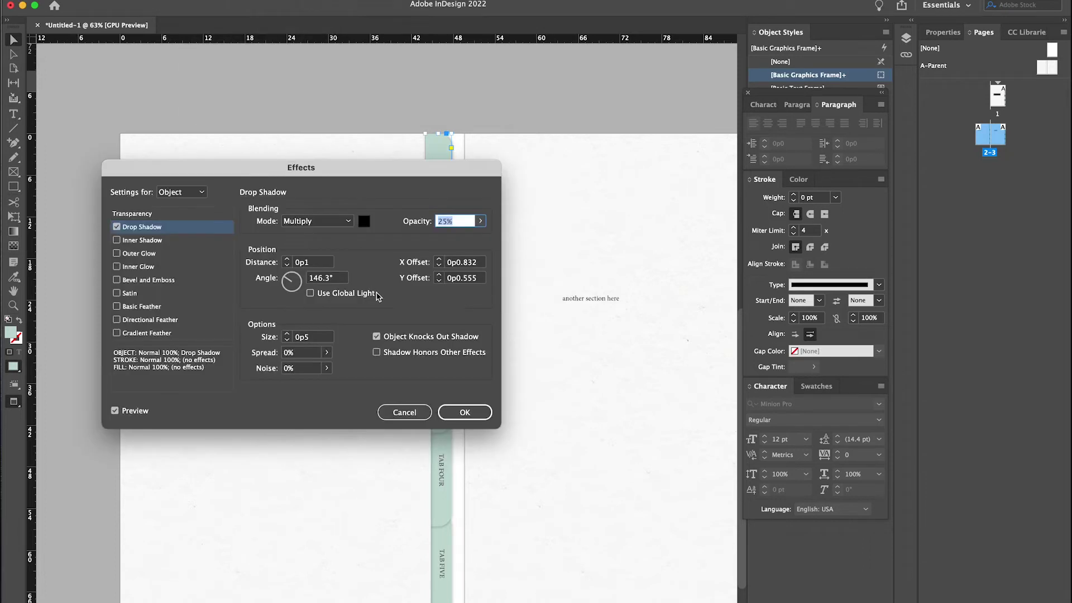
type("0")
left_click(462, 414)
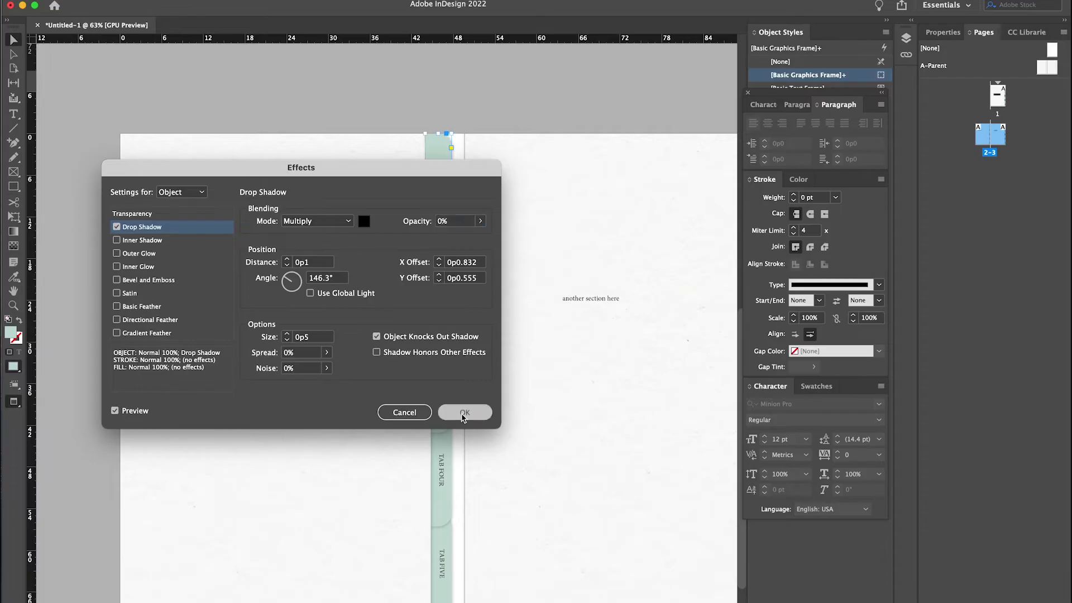
Step: Undo the last move of the wider tab shape and nudge it right to line up with the other tabs
left_click(453, 101)
left_click(440, 174)
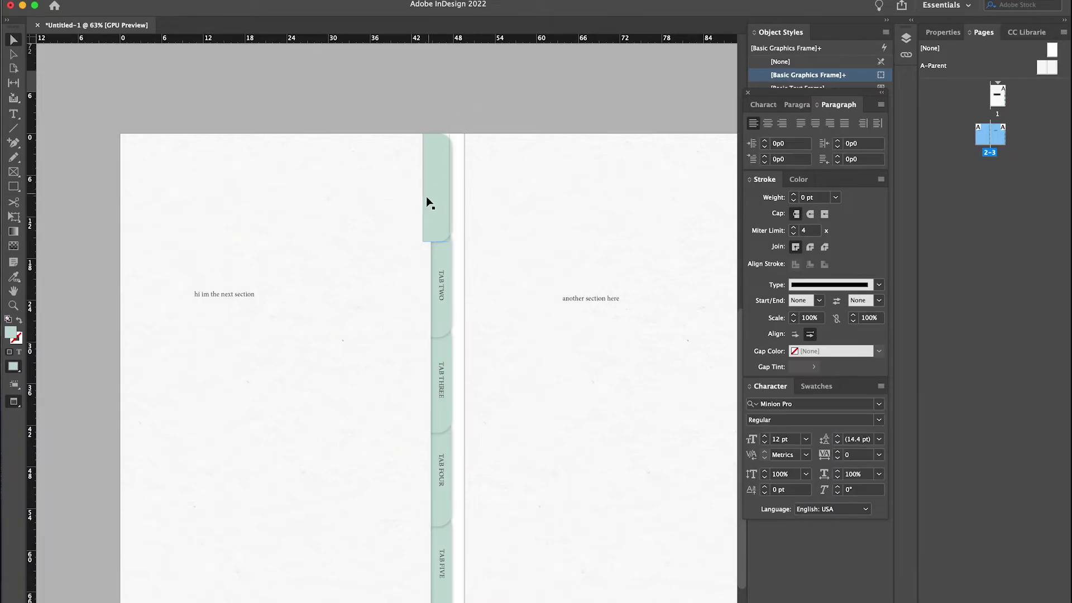
key("ctrl+z")
key("Right")
key("Right")
key("Right")
left_click(356, 132)
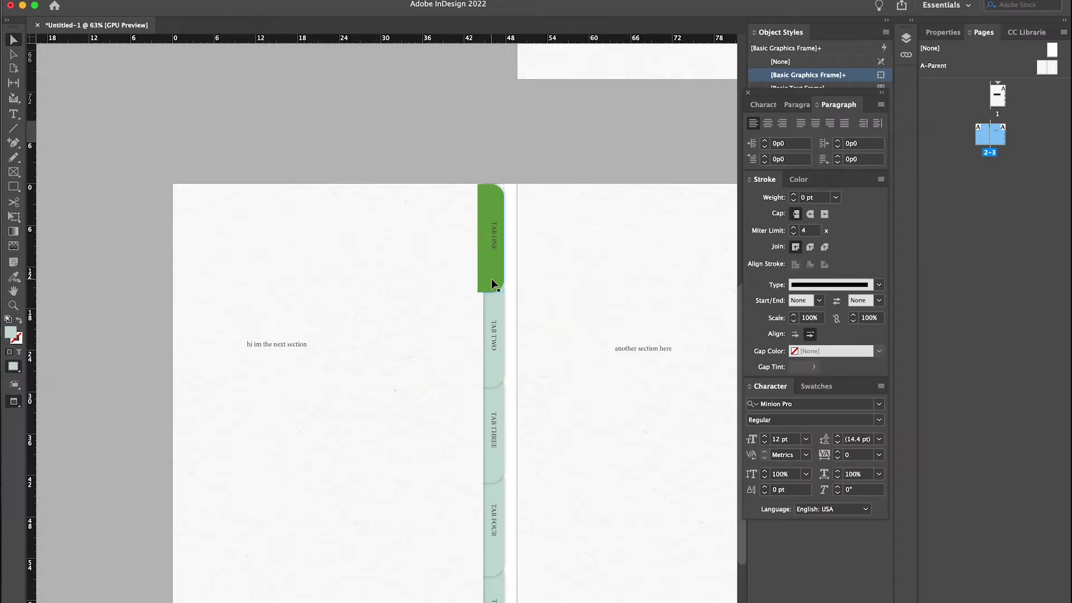
Step: Paste a copy of the green tab and its label onto page 3 and position it over TAB TWO
left_click(496, 252)
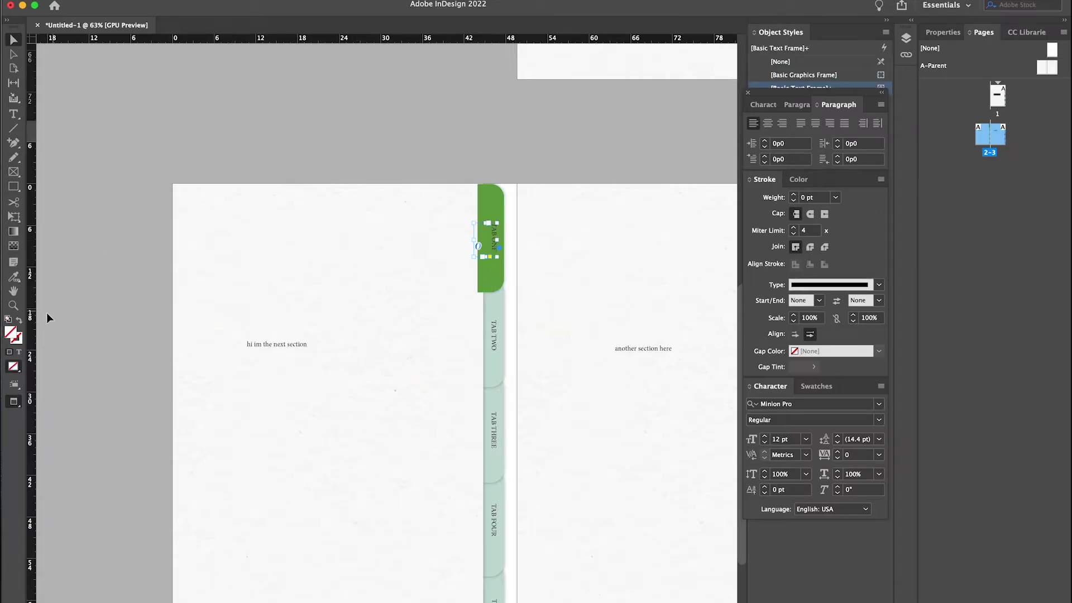
scroll(670, 187, "right", 5)
key("super+v")
left_click_drag(404, 433, 566, 392)
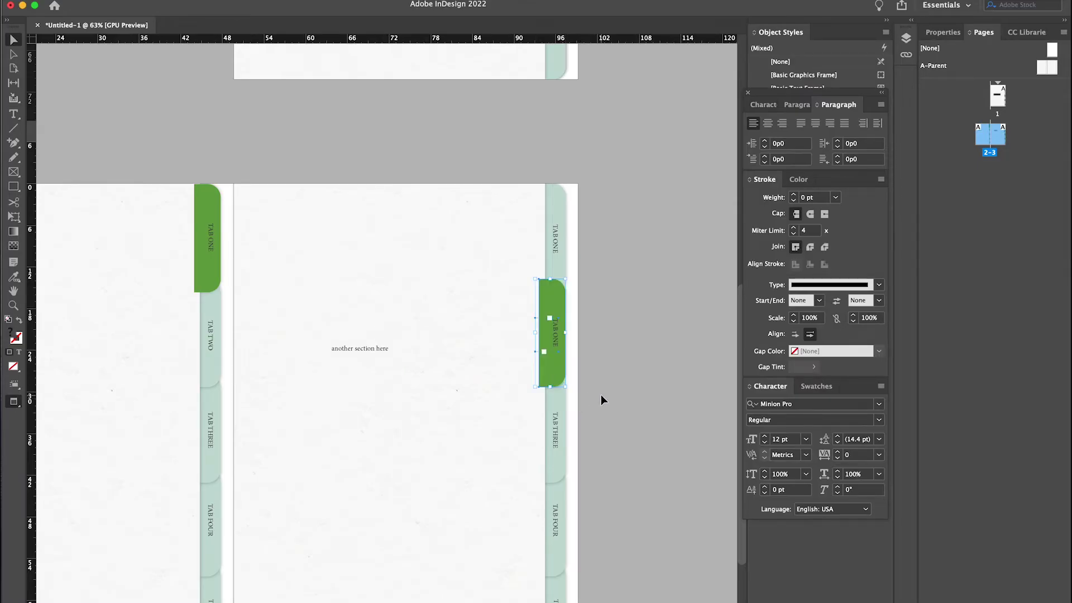
Step: Export the document as a PDF named example_tabs.pdf
left_click(87, 4)
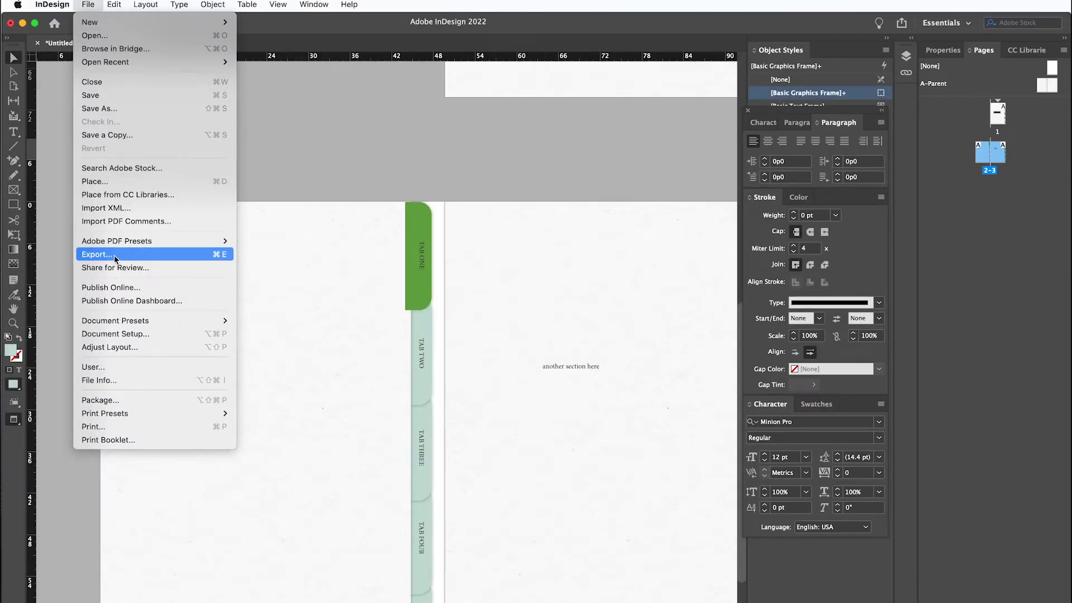
left_click(116, 255)
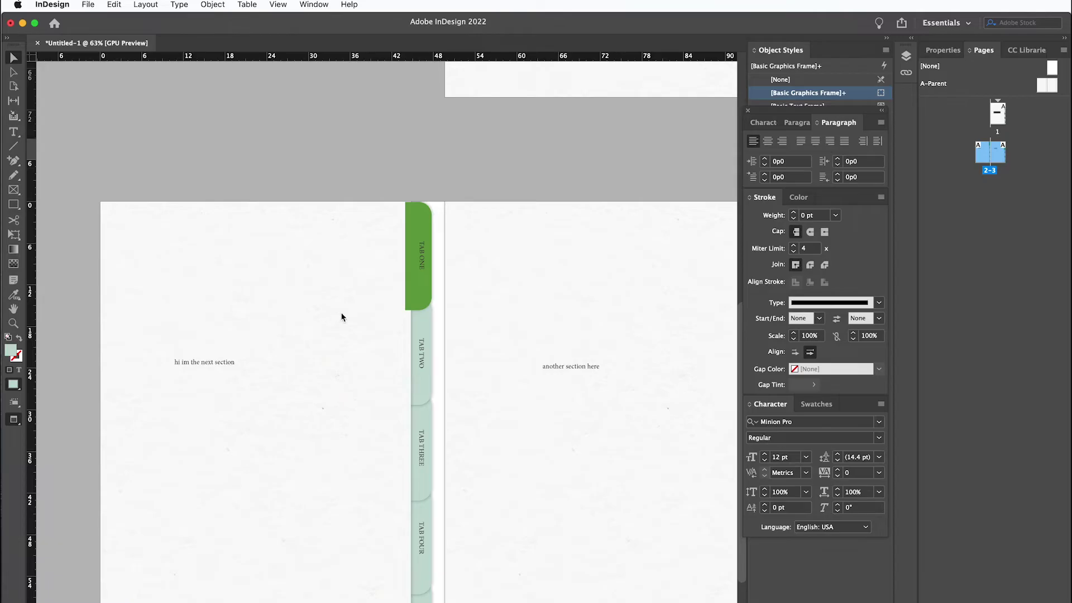
key("Return")
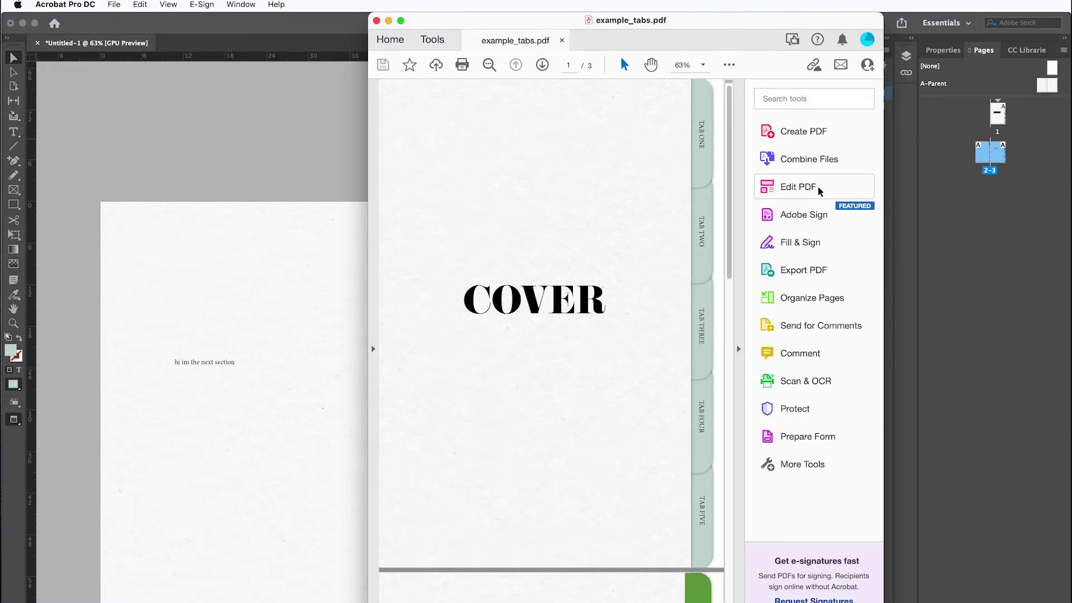
Step: Add an invisible rectangle link over TAB ONE on the cover that goes to the page view of page 2
left_click(820, 192)
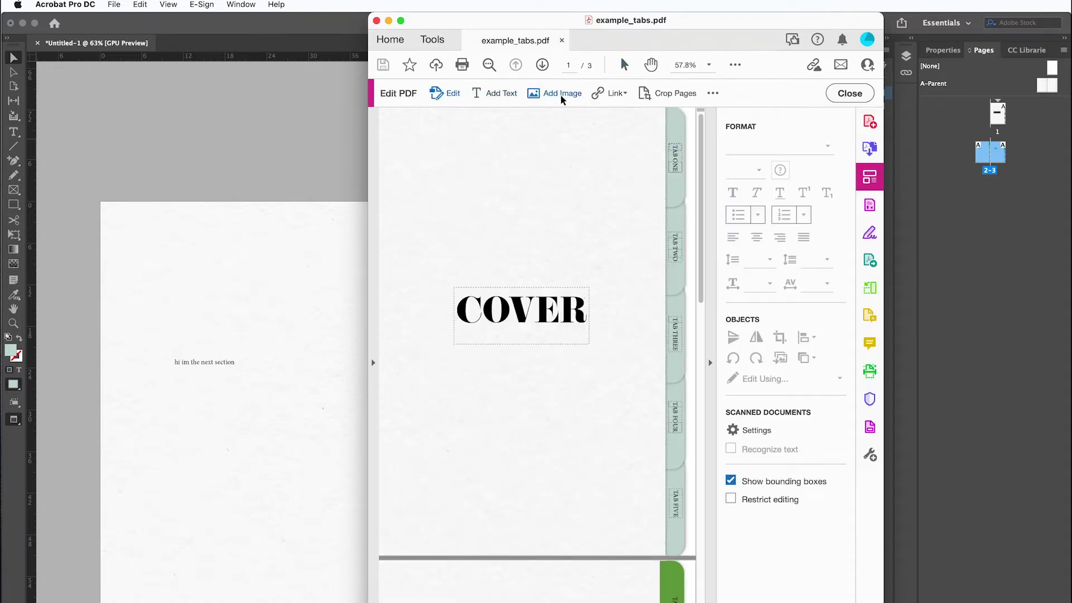
left_click(618, 95)
left_click(618, 110)
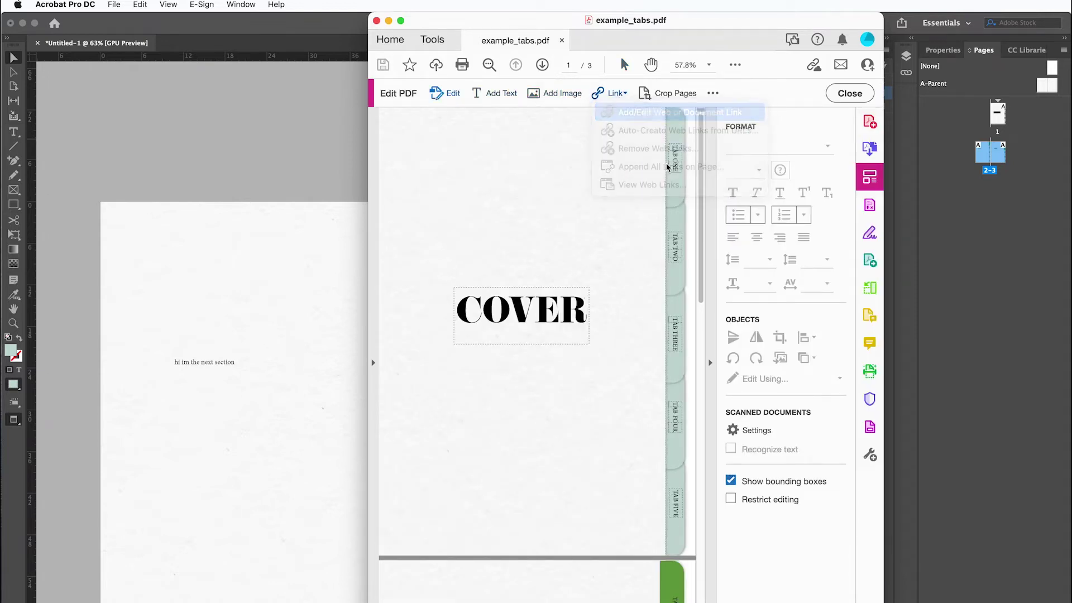
left_click_drag(672, 118, 686, 210)
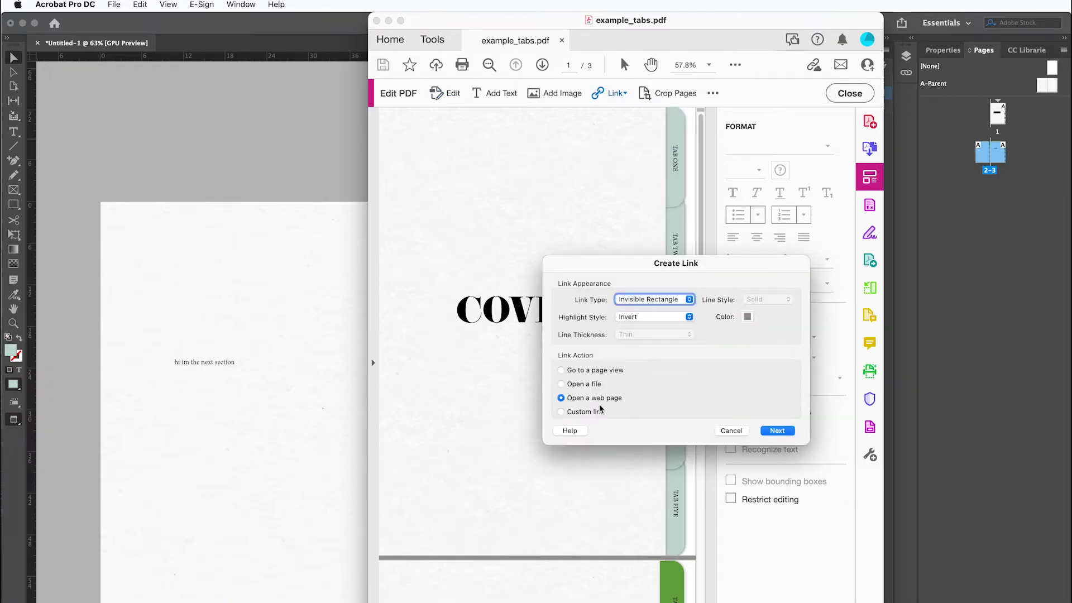
left_click(589, 371)
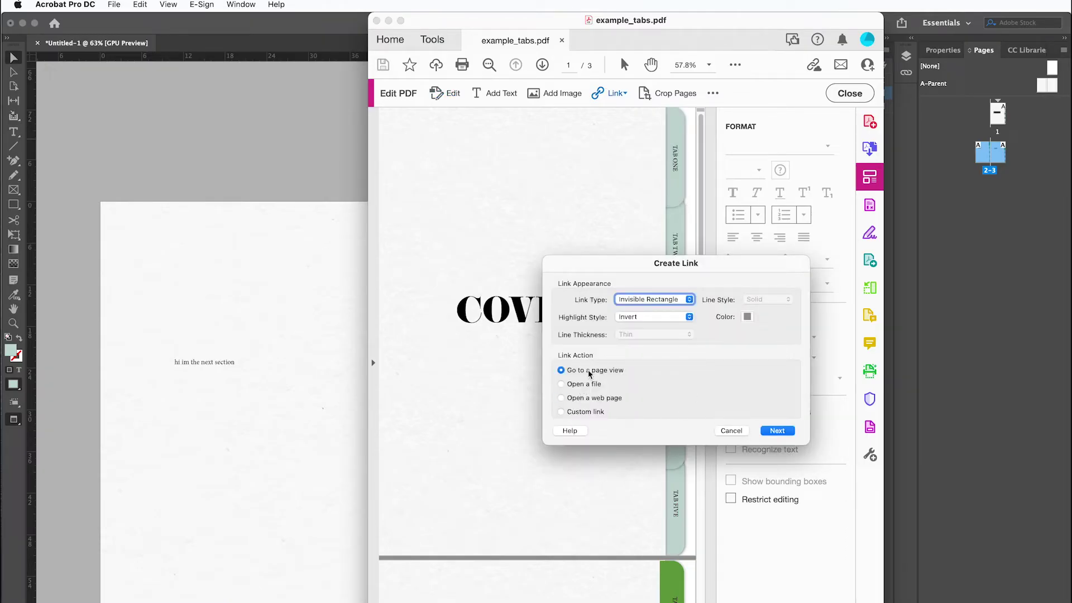
left_click(777, 431)
scroll(569, 380, "down", 4)
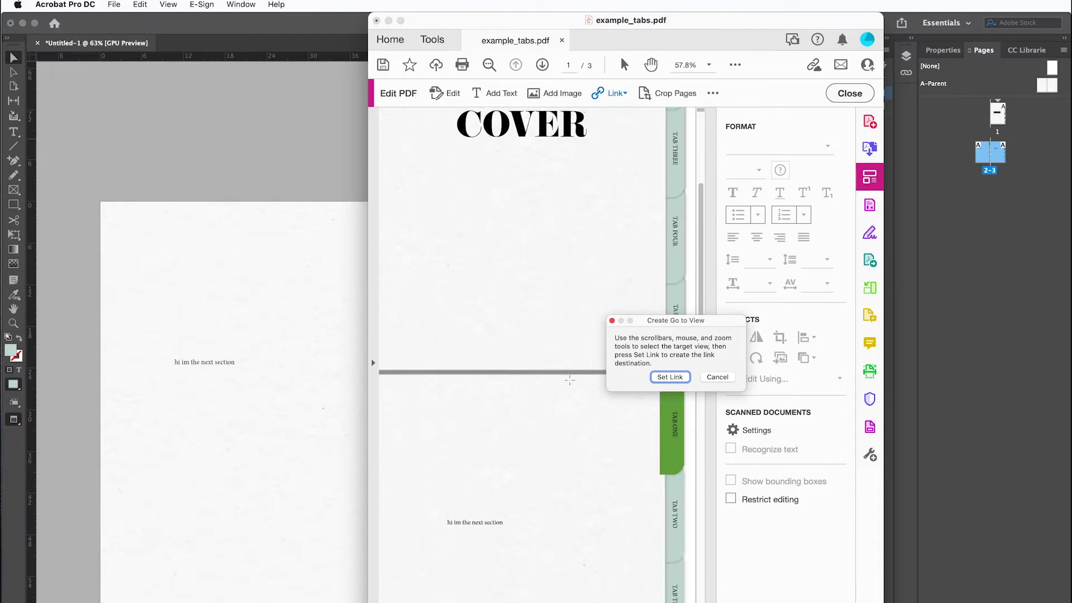
scroll(569, 380, "down", 5)
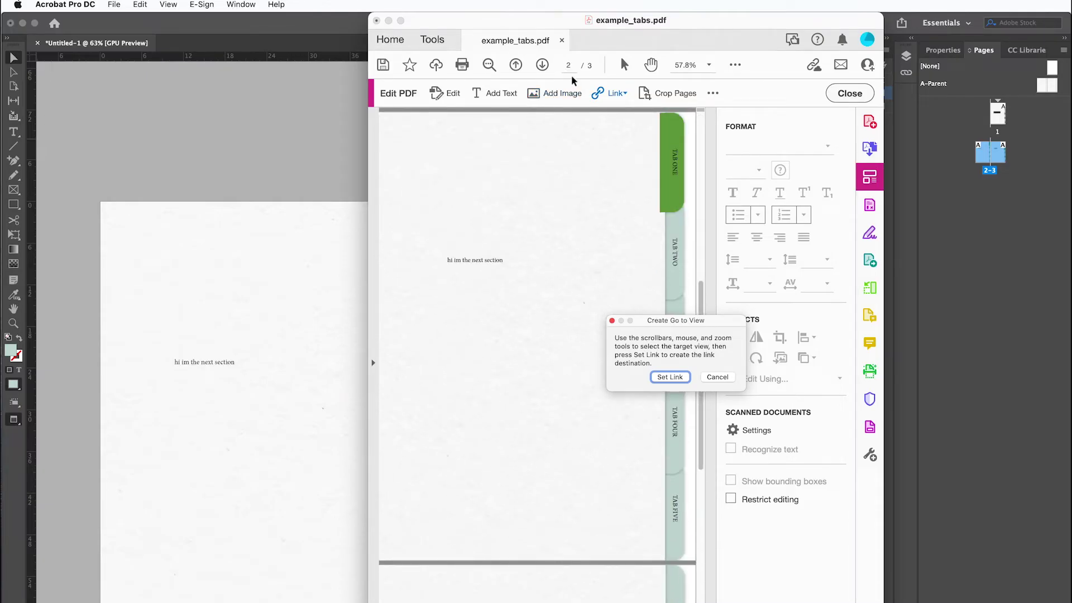
left_click(672, 380)
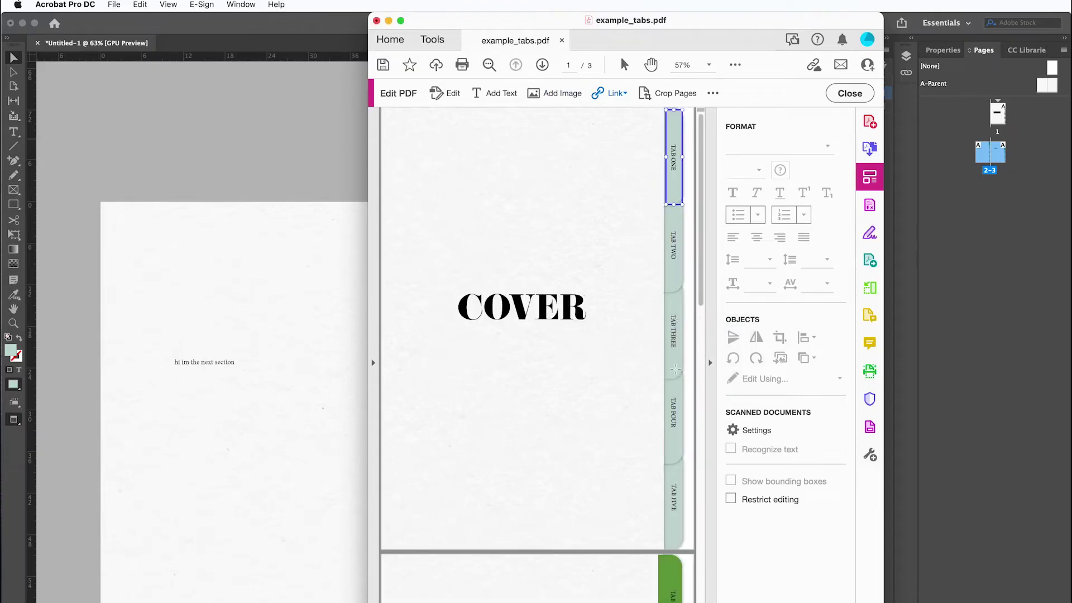
Step: Add a page-view link over TAB TWO on the cover that goes to page 3
left_click_drag(666, 208, 684, 291)
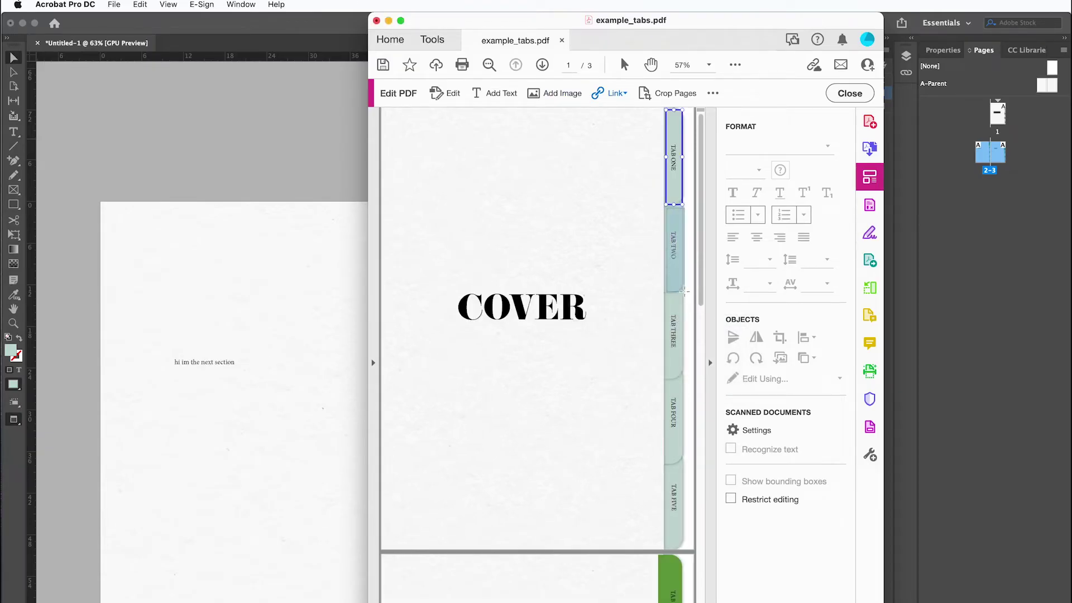
left_click(780, 431)
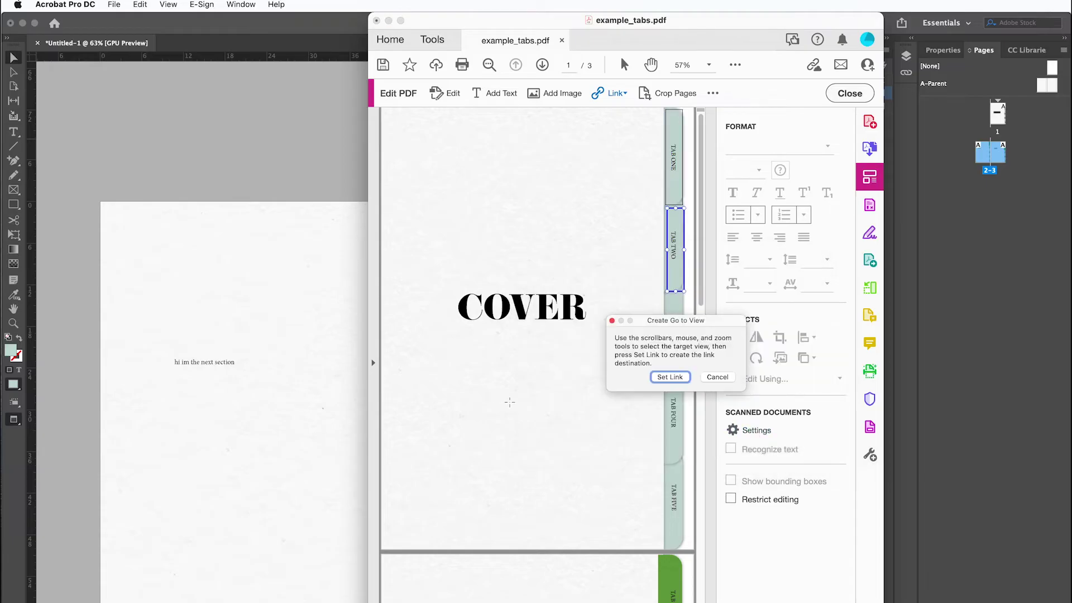
scroll(502, 400, "down", 15)
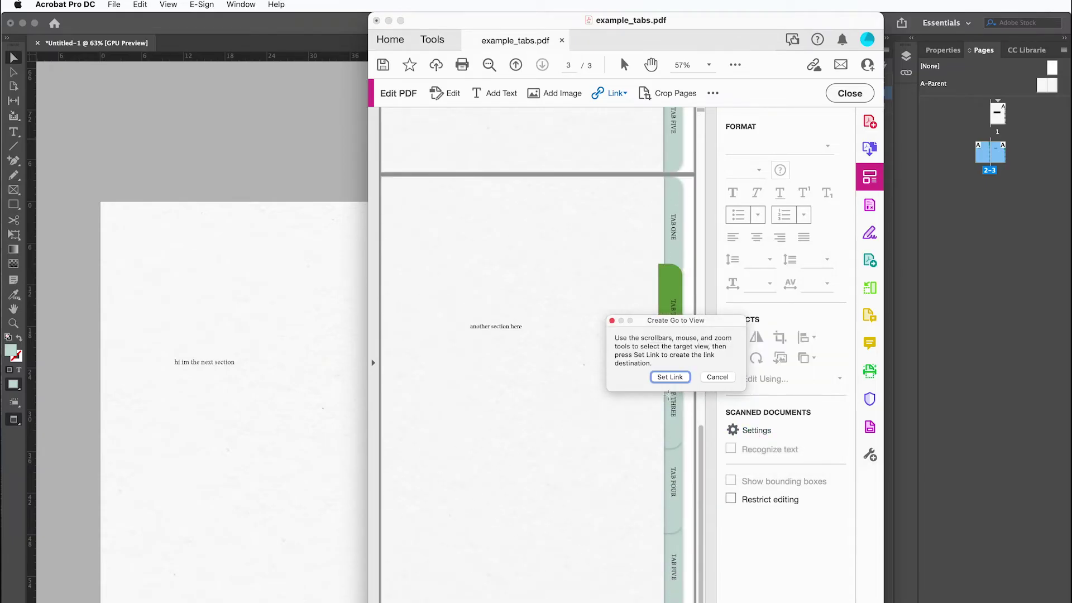
left_click(682, 377)
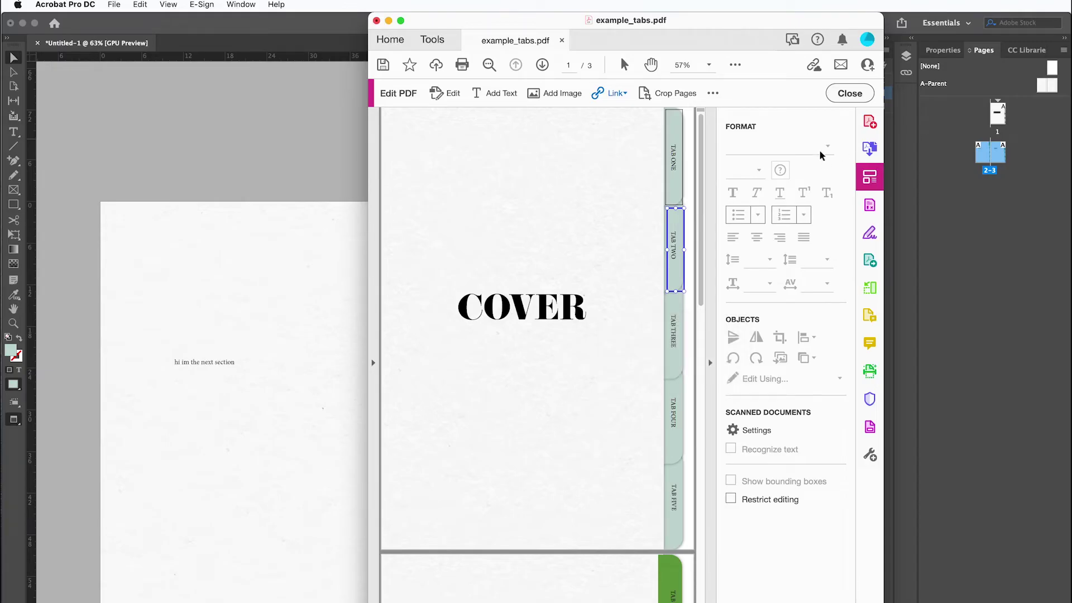
Step: Start preparing example_tabs.pdf as a form, saving it to the Desktop and replacing the existing file
left_click(869, 428)
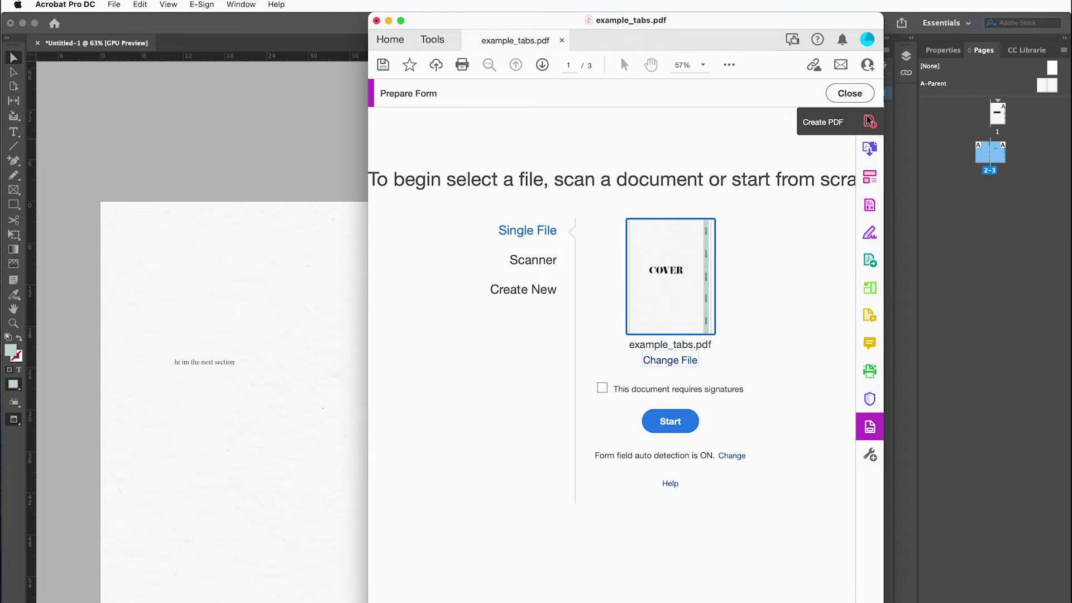
left_click(672, 422)
left_click(719, 296)
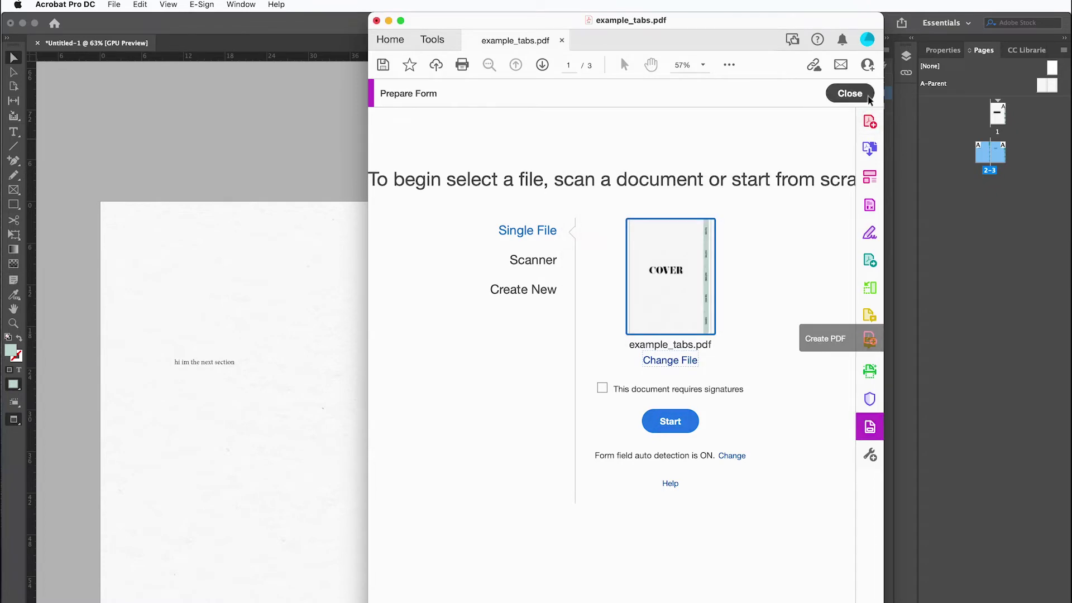
left_click(657, 416)
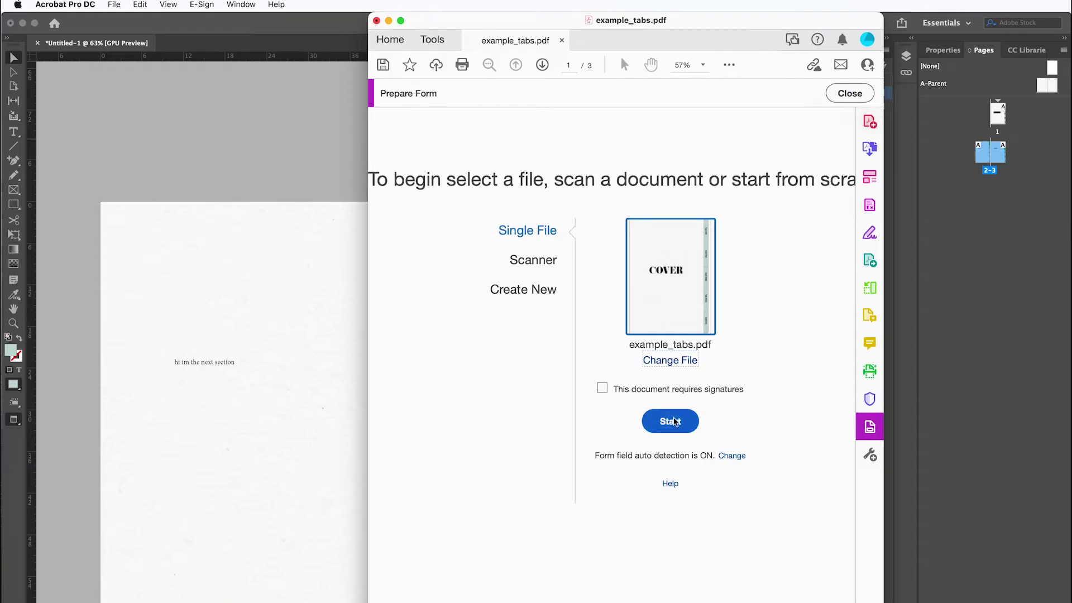
left_click(712, 295)
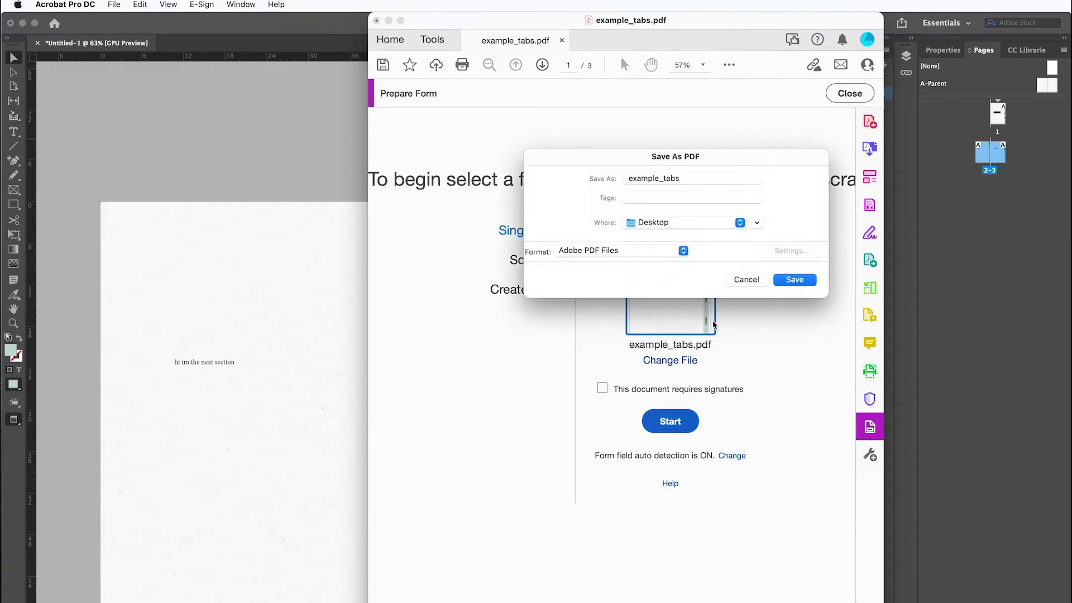
left_click(796, 282)
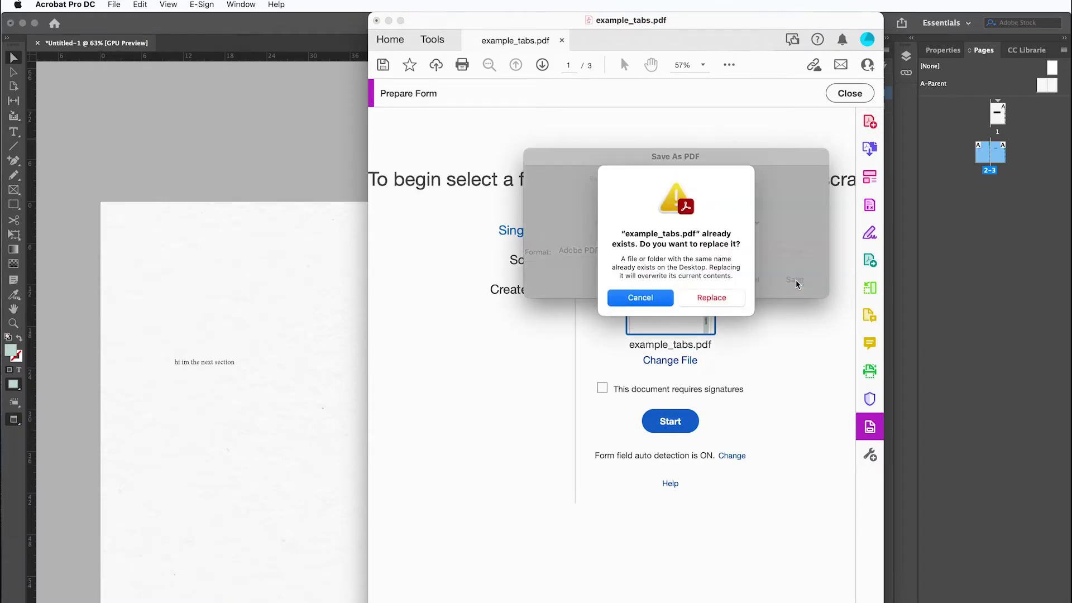
left_click(697, 300)
left_click(676, 254)
Step: Add a wide text field above the section text on page 2 and name it "text box example"
scroll(606, 306, "down", 3)
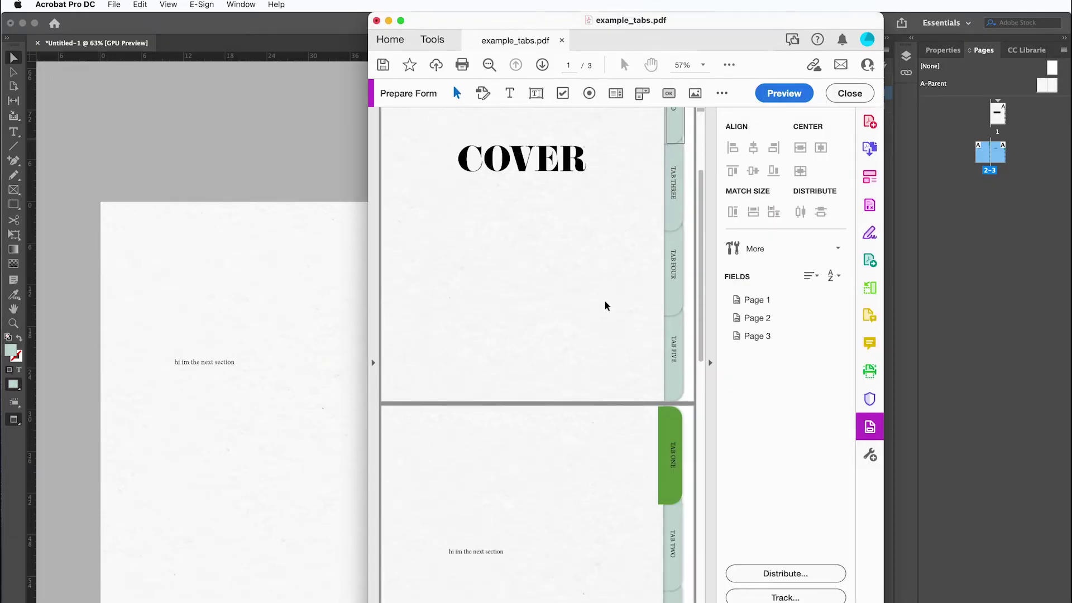
scroll(606, 306, "down", 3)
left_click(535, 94)
left_click_drag(412, 286, 631, 371)
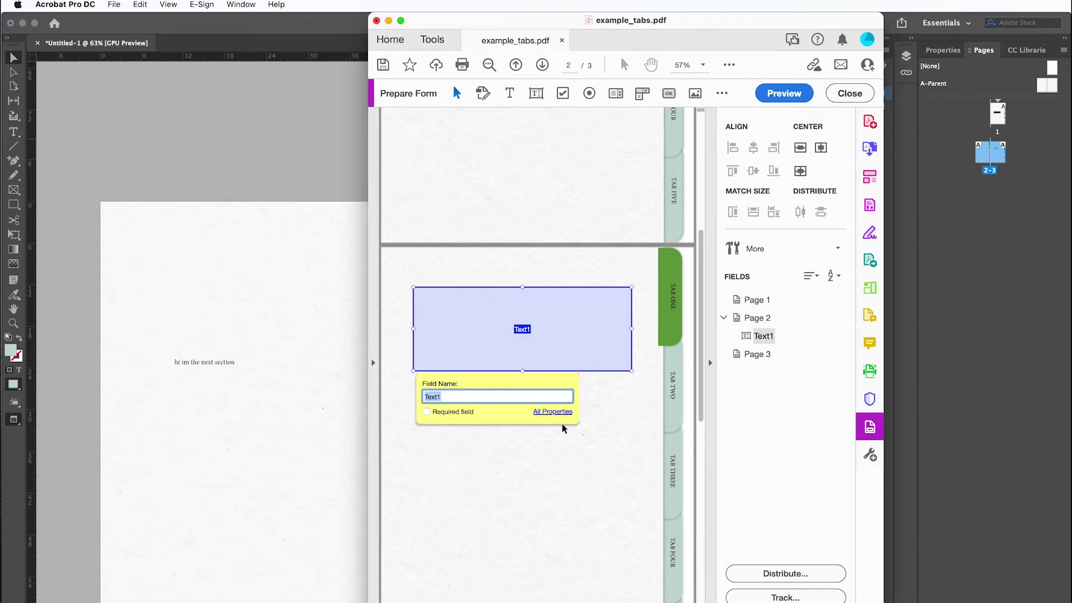
type("t")
key("Return")
Step: Place a check box field beside "hi im the next section" on page 2, keeping its default name
left_click(563, 93)
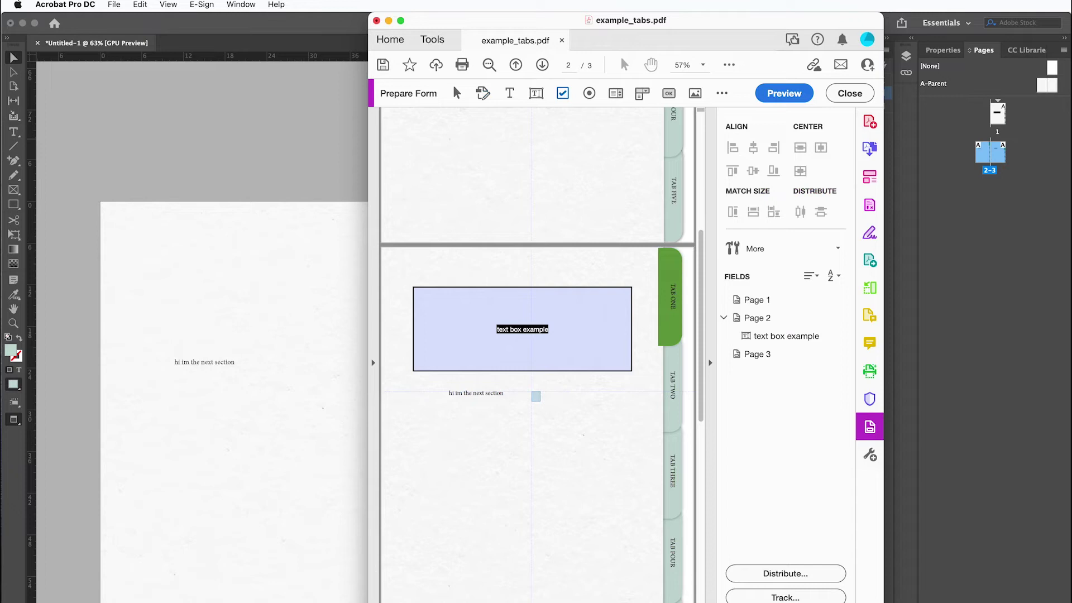
left_click(535, 395)
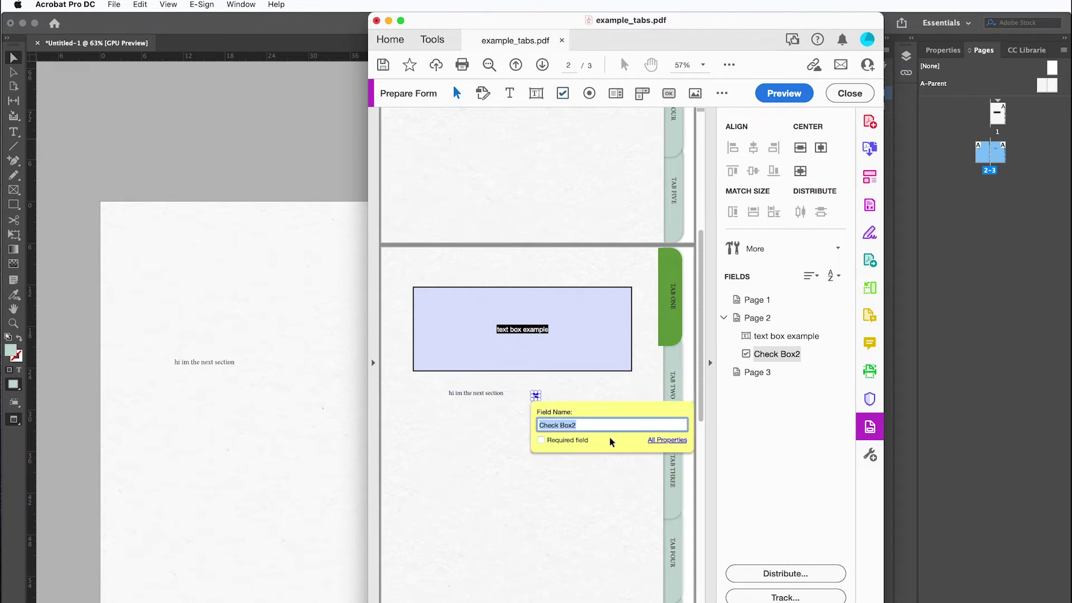
left_click(594, 401)
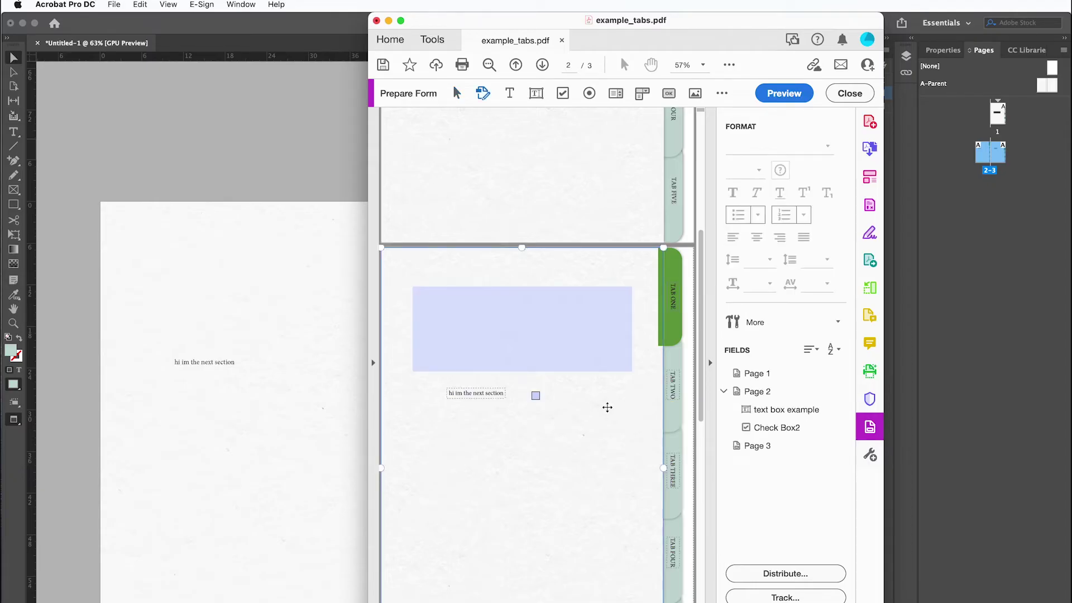
Step: Exit form editing and test the TAB ONE link from the cover and the TAB TWO tab on page 2
left_click(849, 94)
scroll(610, 396, "up", 5)
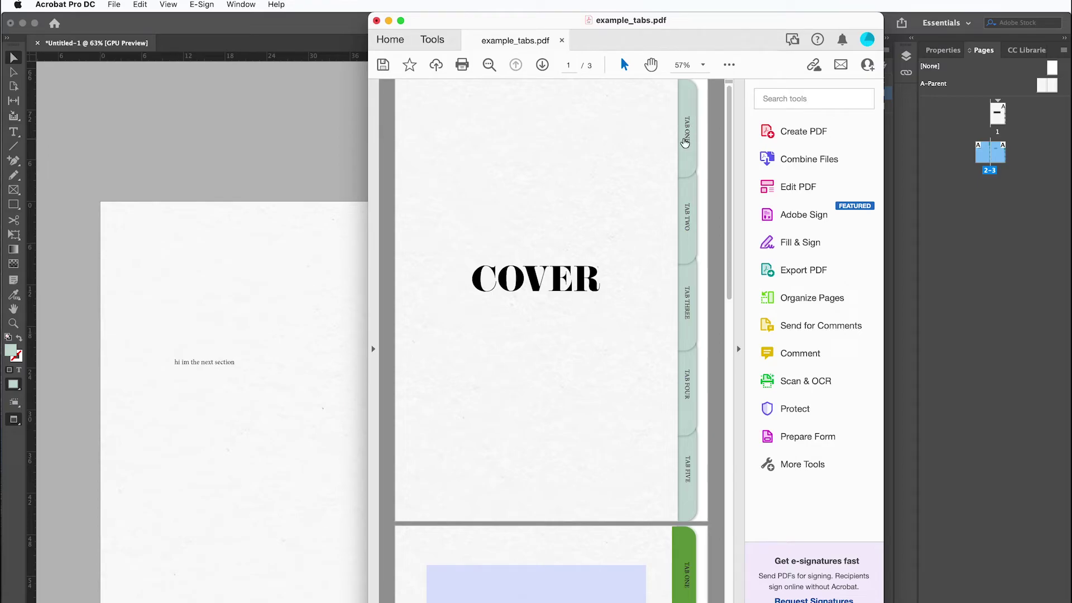
left_click(686, 137)
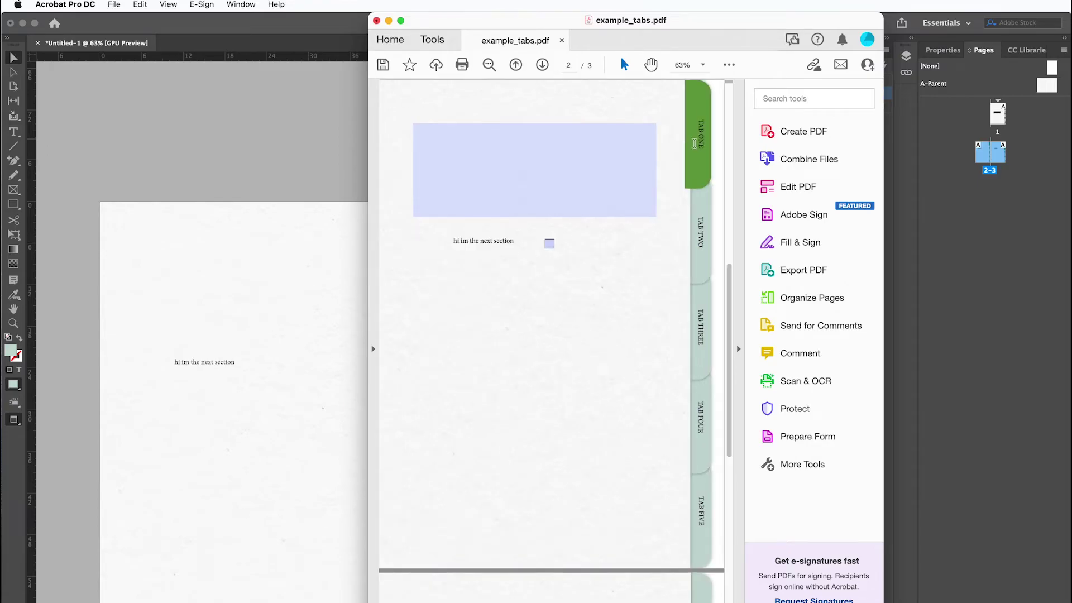
left_click(692, 143)
left_click(706, 240)
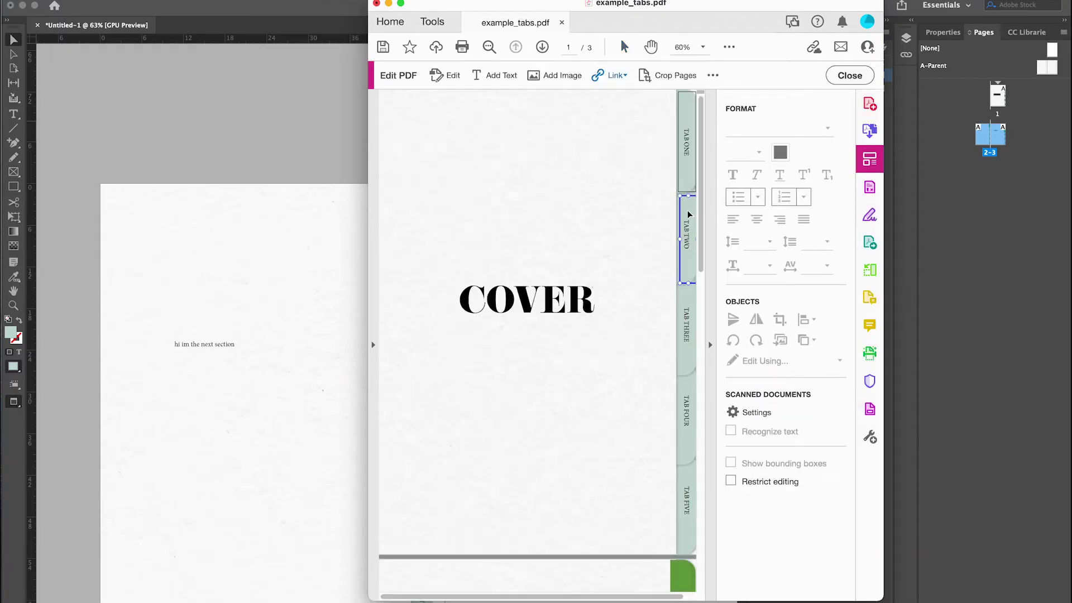
left_click(688, 177)
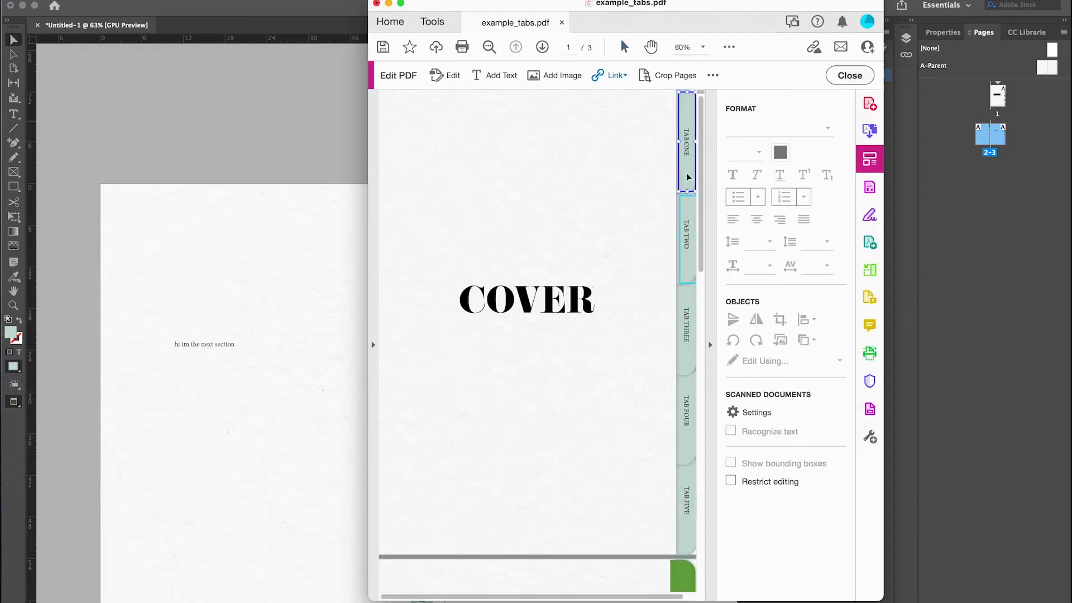
left_click(696, 217)
left_click(693, 184)
left_click(687, 199, "shift")
left_click(629, 149)
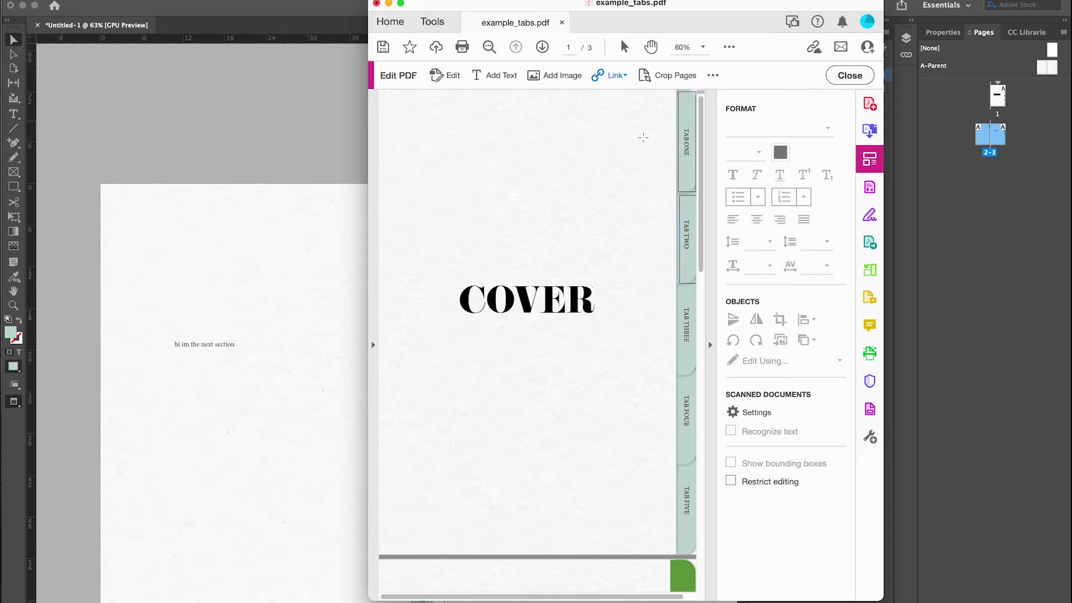
left_click_drag(656, 302, 681, 167)
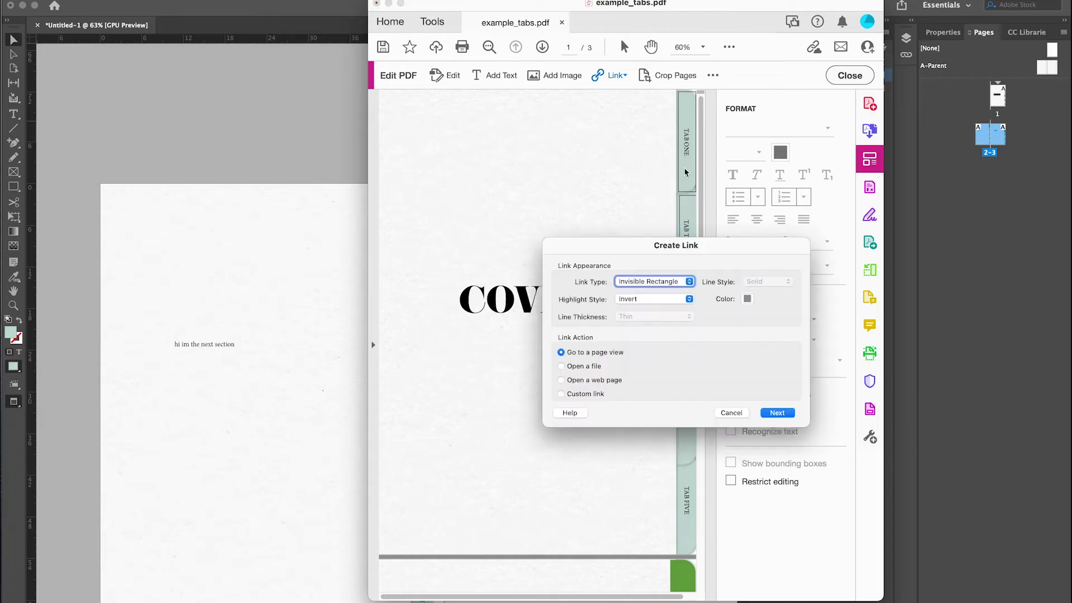
left_click(731, 413)
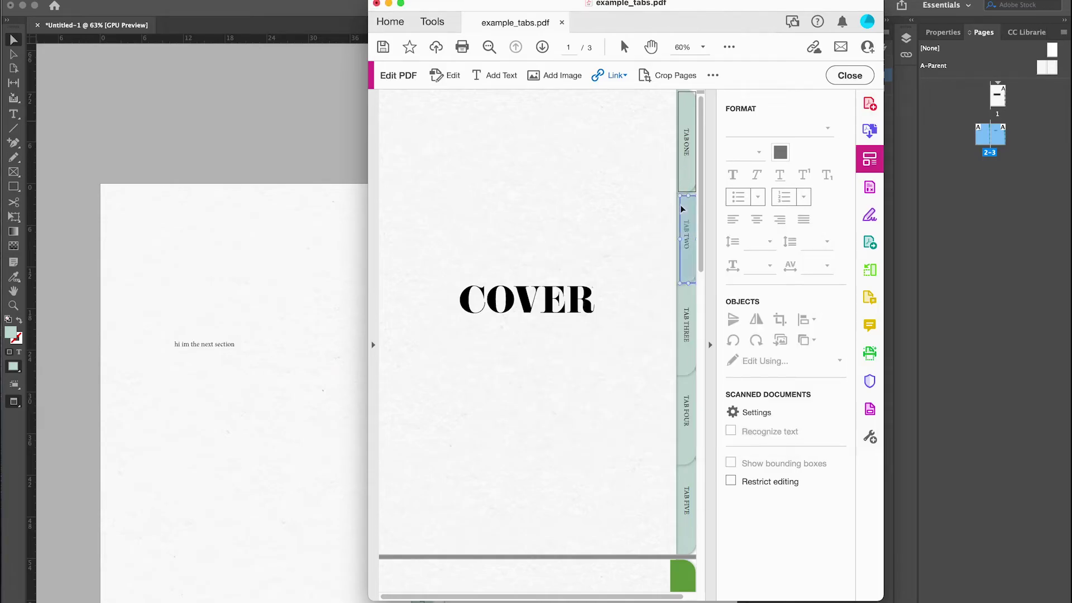
Step: Copy the cover's TAB ONE and TAB TWO links together and paste them over the matching tabs on pages 2 and 3
left_click(685, 186)
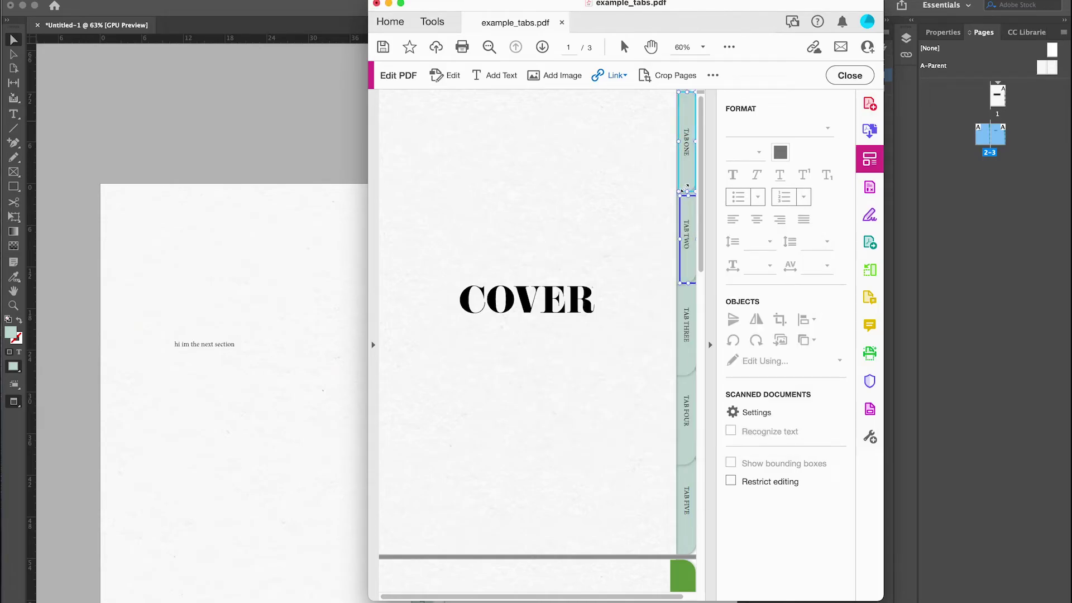
scroll(666, 289, "down", 5)
scroll(666, 288, "down", 3)
scroll(668, 298, "down", 2)
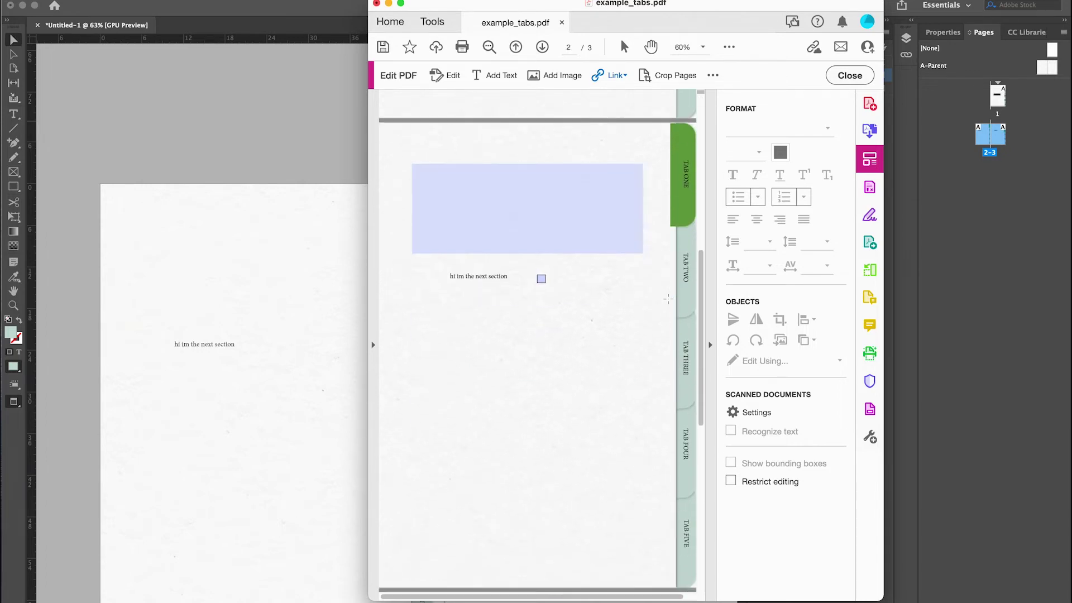
scroll(667, 299, "down", 10)
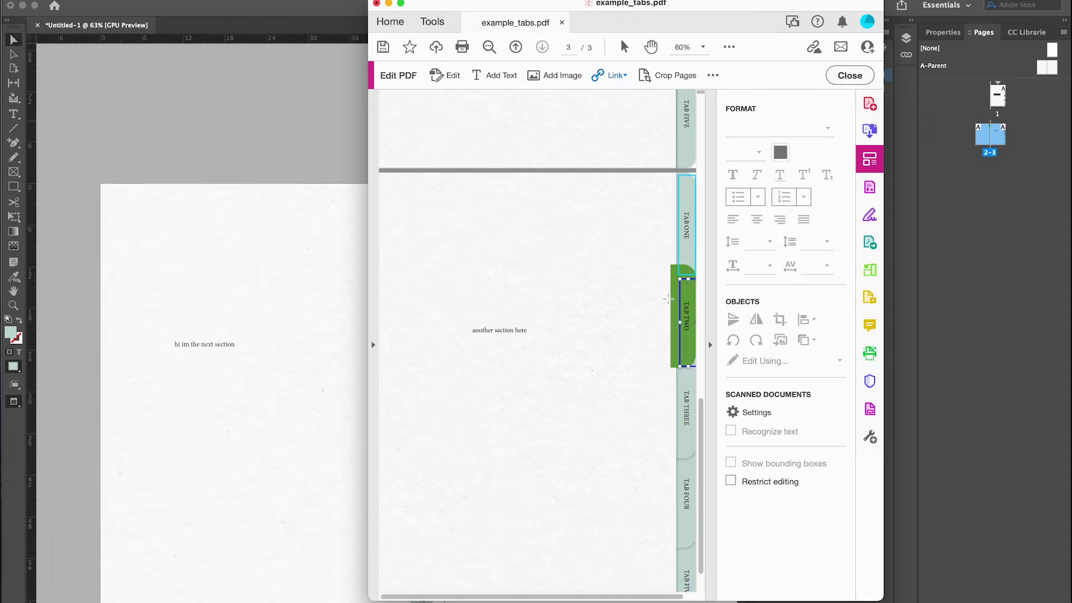
scroll(668, 296, "up", 15)
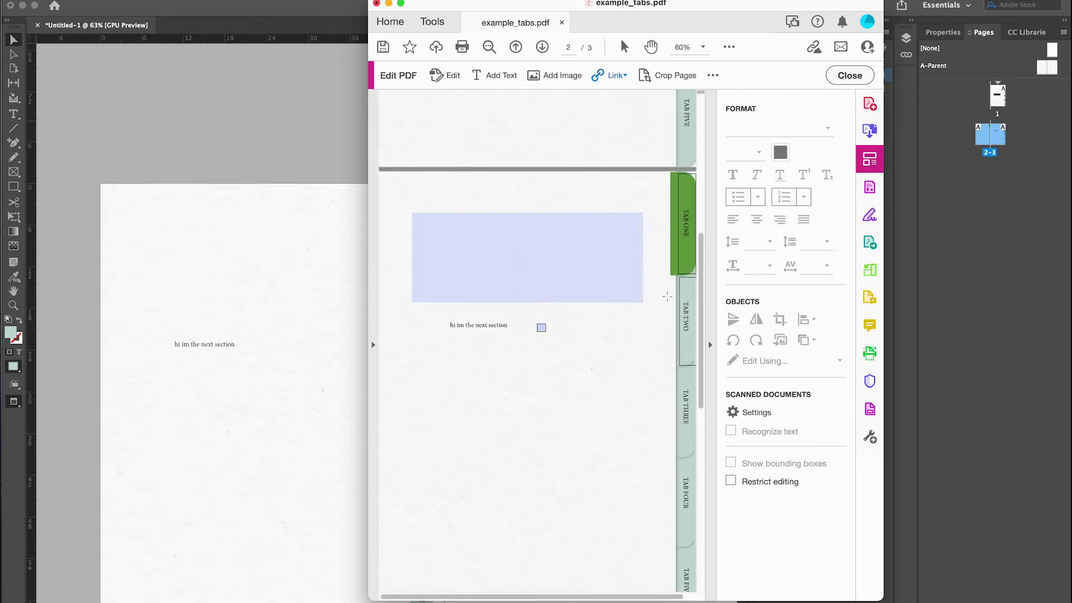
Step: Exit link editing, test the TAB ONE and TAB TWO links between pages, and tick the check box on page 2
left_click(849, 76)
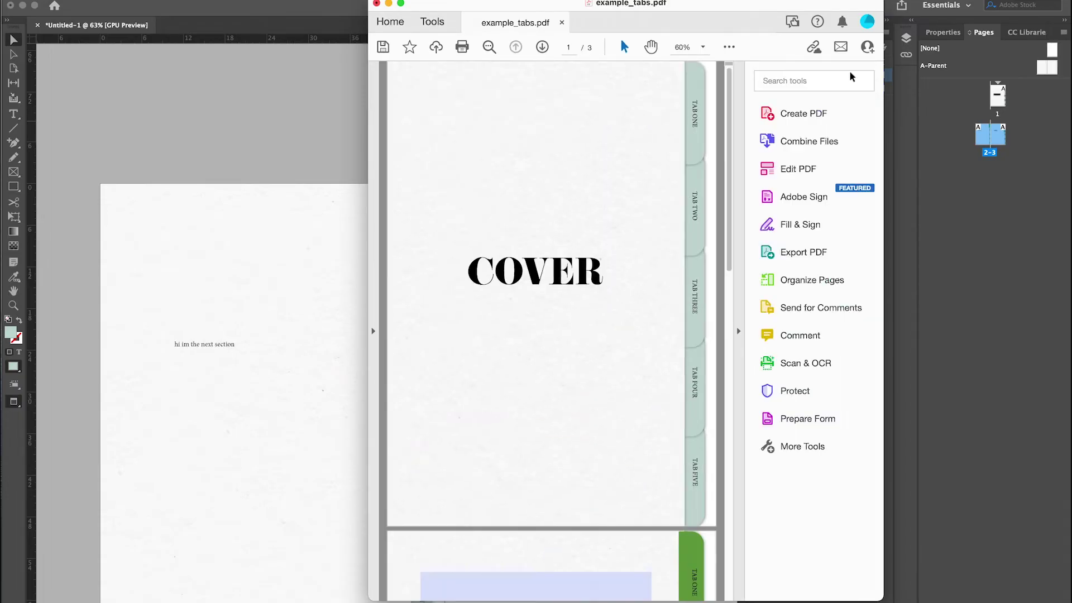
left_click(693, 128)
left_click(700, 200)
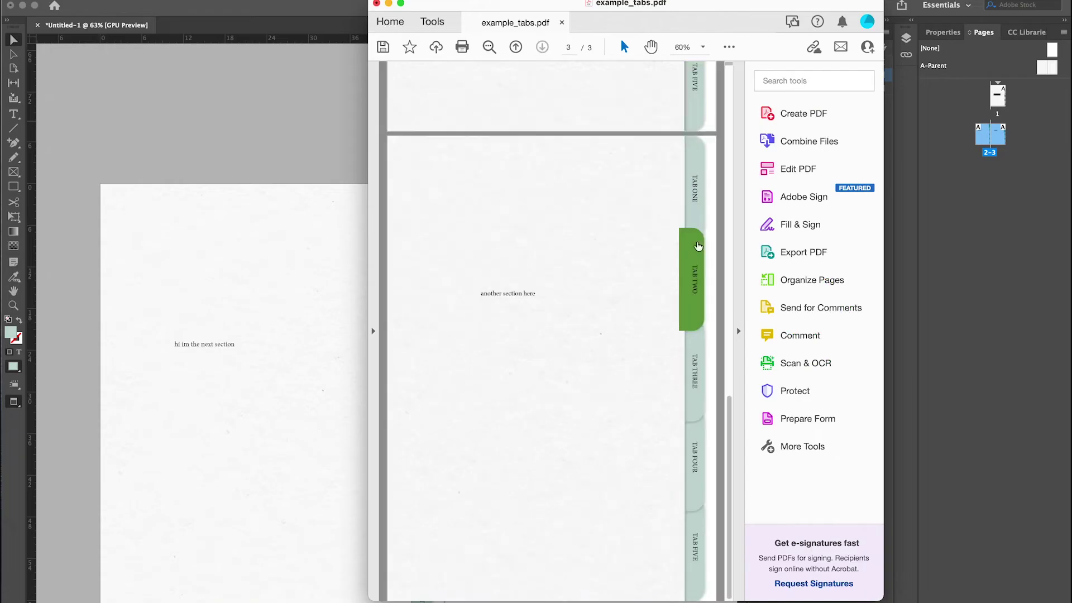
left_click(696, 184)
left_click(550, 293)
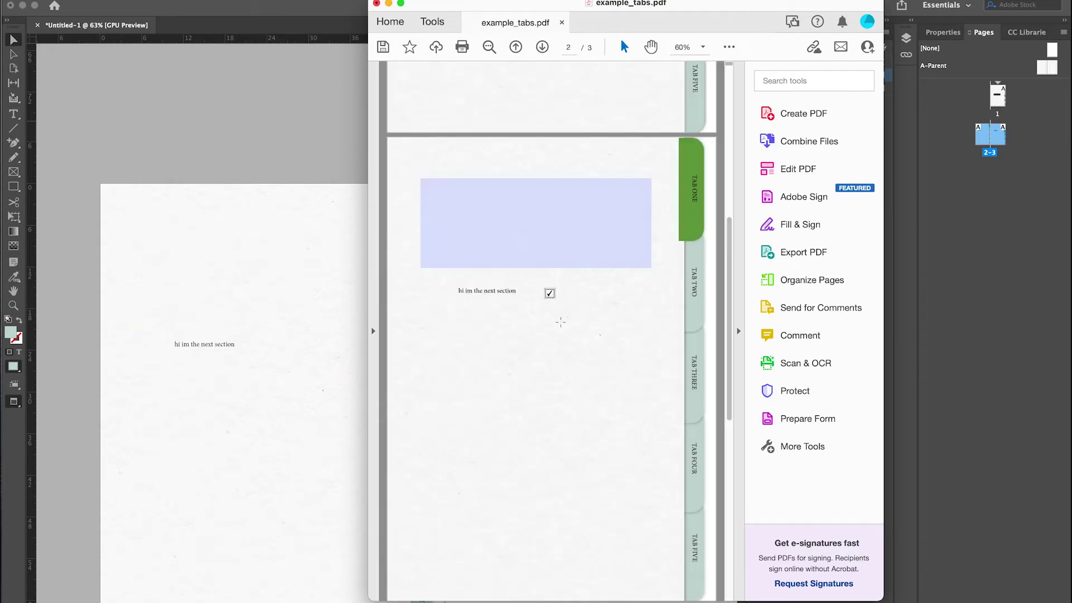
Step: Place the cursor in the large text field on page 2 to test it
left_click(510, 216)
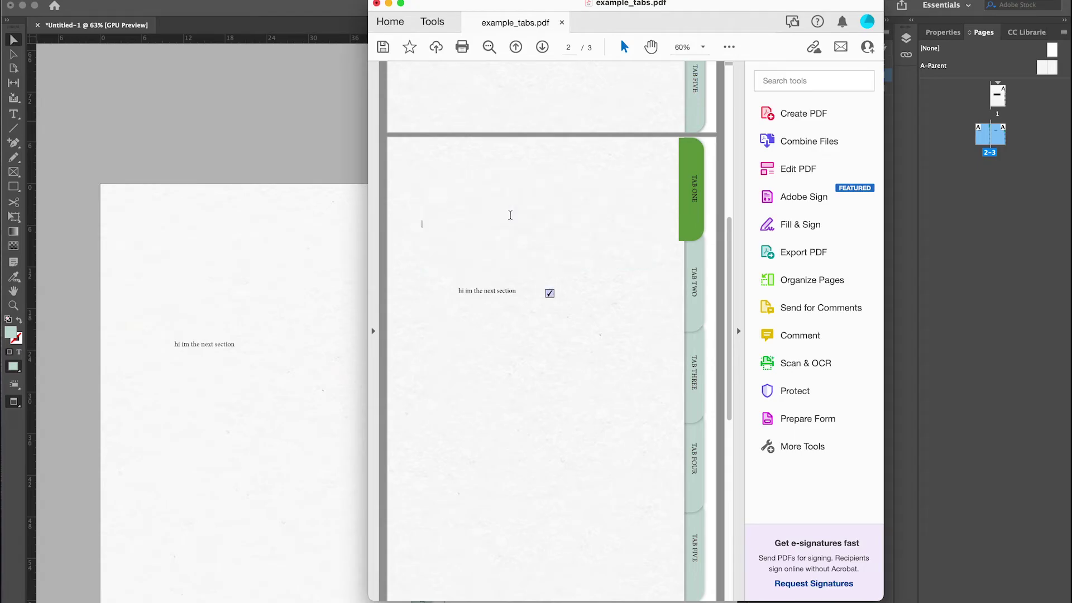
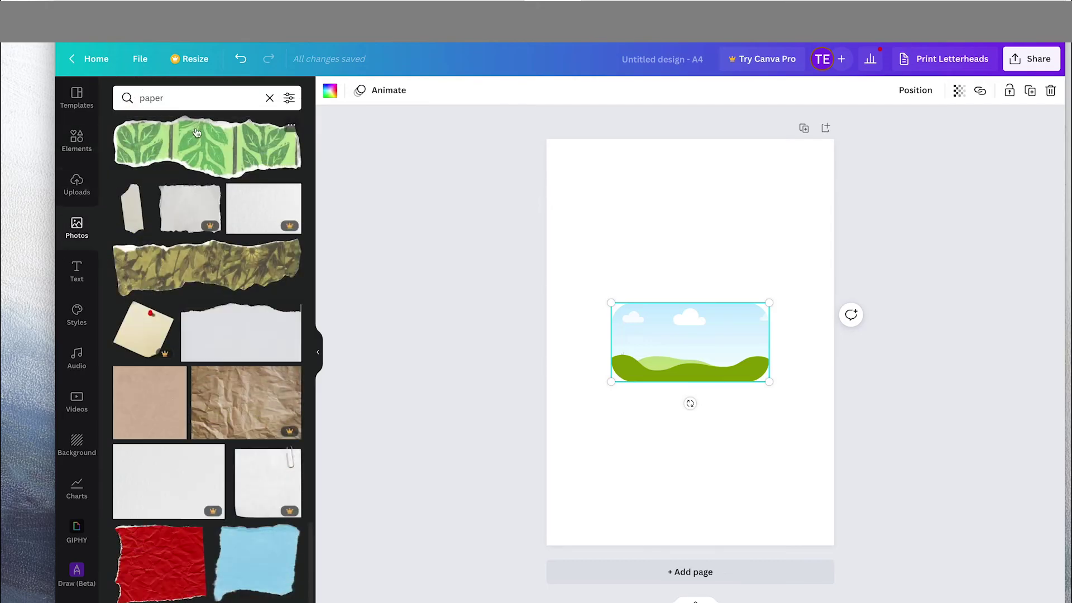
Step: In Canva, fill the rounded frame with an off-white paper photo and place a copy in the page's lower-right corner
scroll(198, 364, "down", 8)
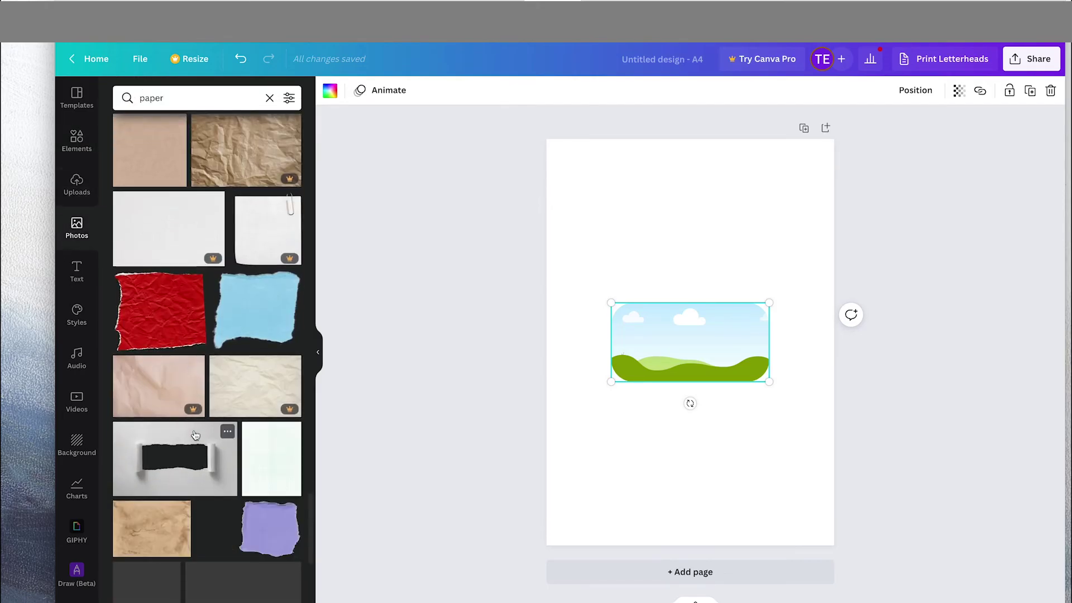
scroll(194, 436, "down", 3)
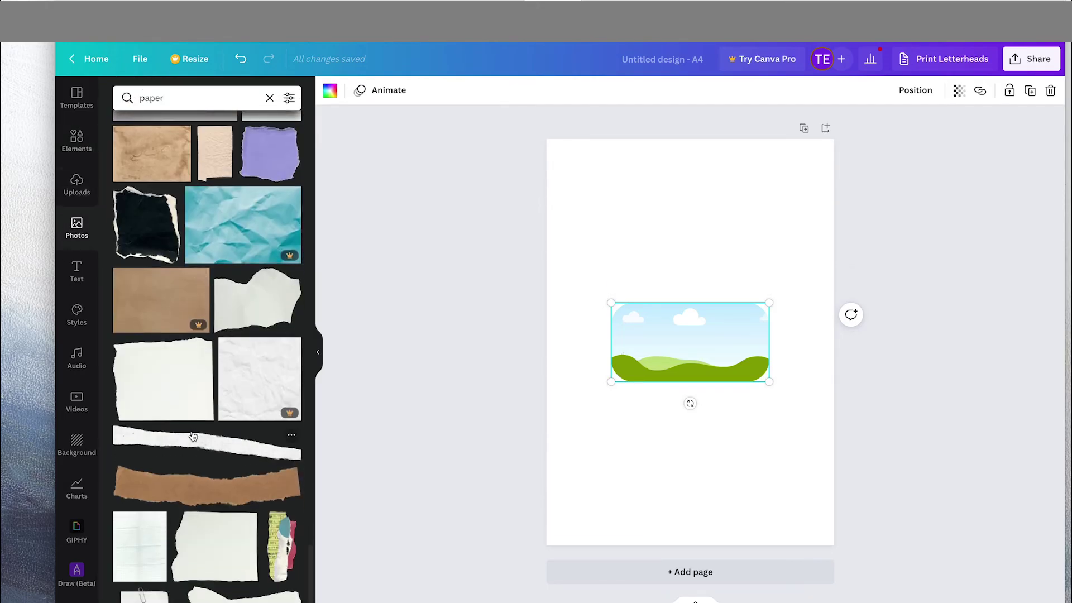
left_click_drag(163, 375, 731, 336)
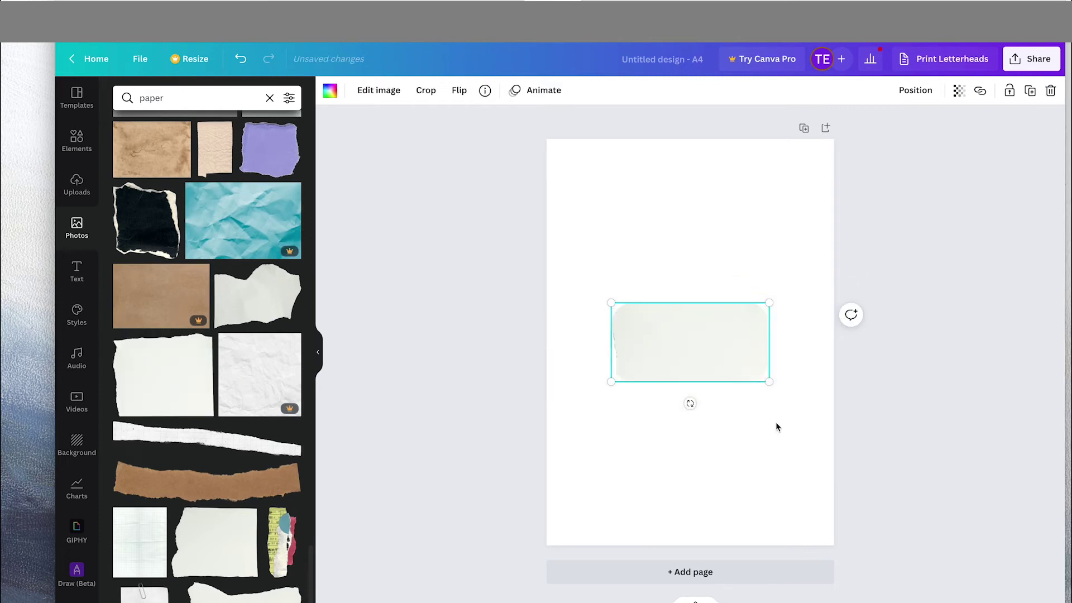
left_click(775, 422)
left_click(701, 347)
left_click_drag(698, 372, 763, 206)
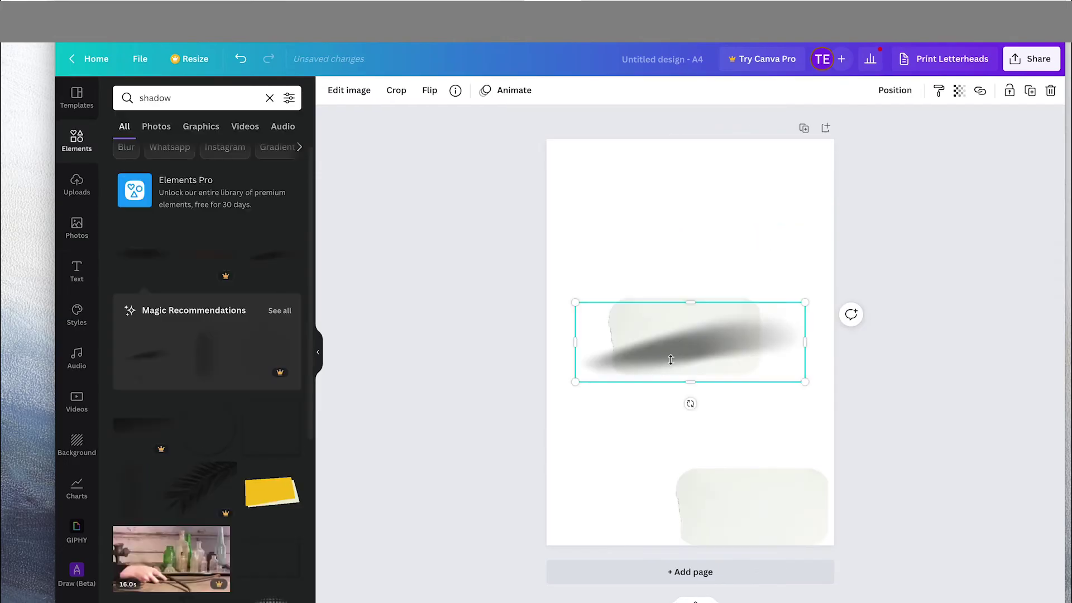
Step: Shrink the blurred shadow graphic and place it over the upper-right edge of the bottom paper tab
left_click_drag(671, 360, 703, 480)
left_click_drag(840, 420, 660, 494)
left_click(624, 525)
left_click_drag(640, 498, 811, 487)
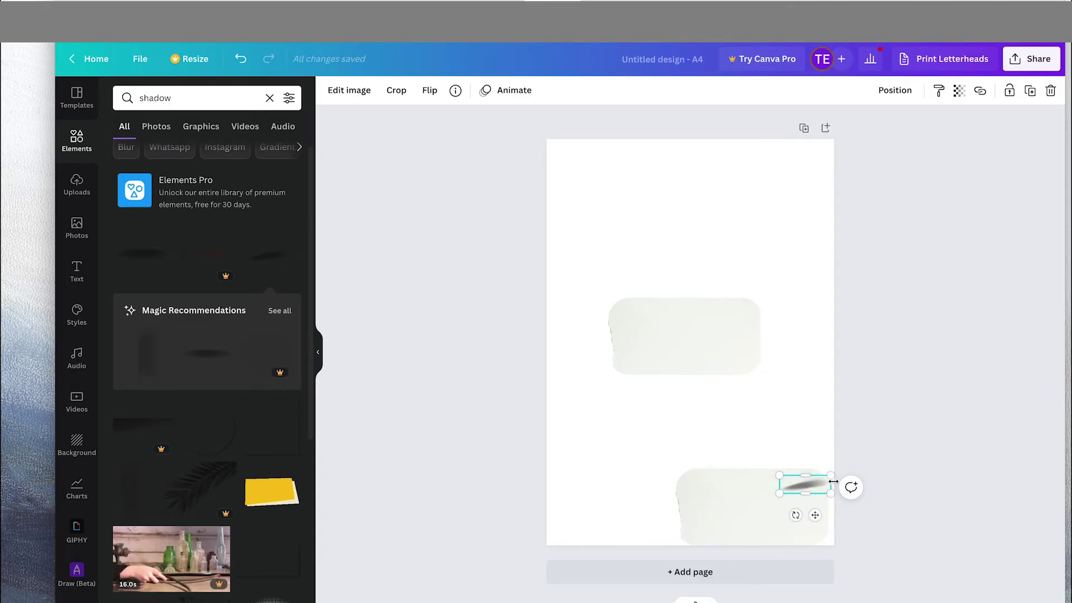
Step: Stack the other paper tab directly above the bottom one with a slight overlap and bring it to the front
left_click_drag(713, 352, 783, 460)
right_click(812, 457)
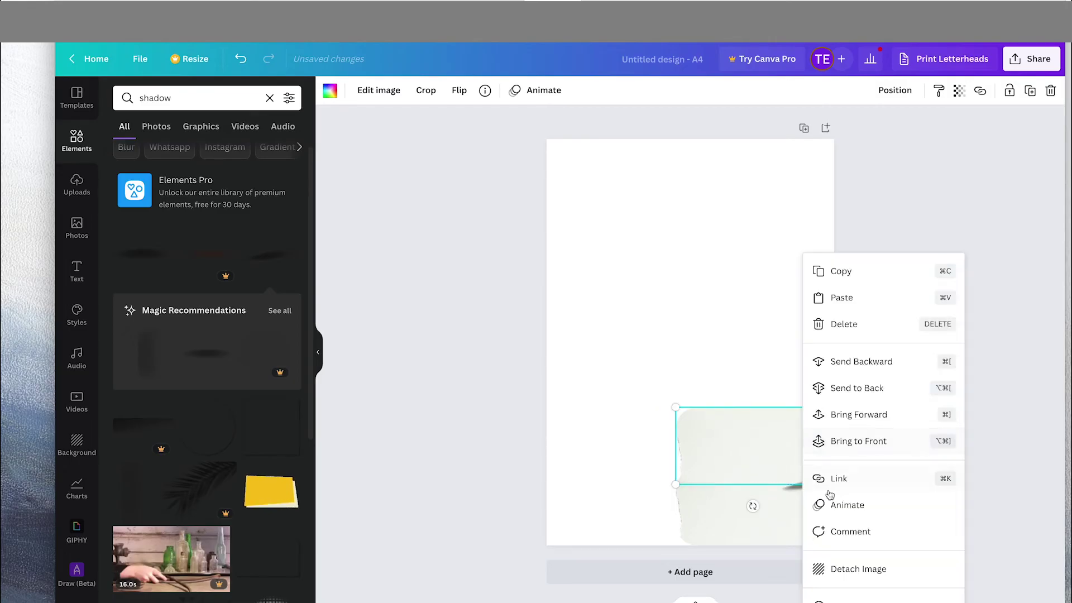
left_click(859, 442)
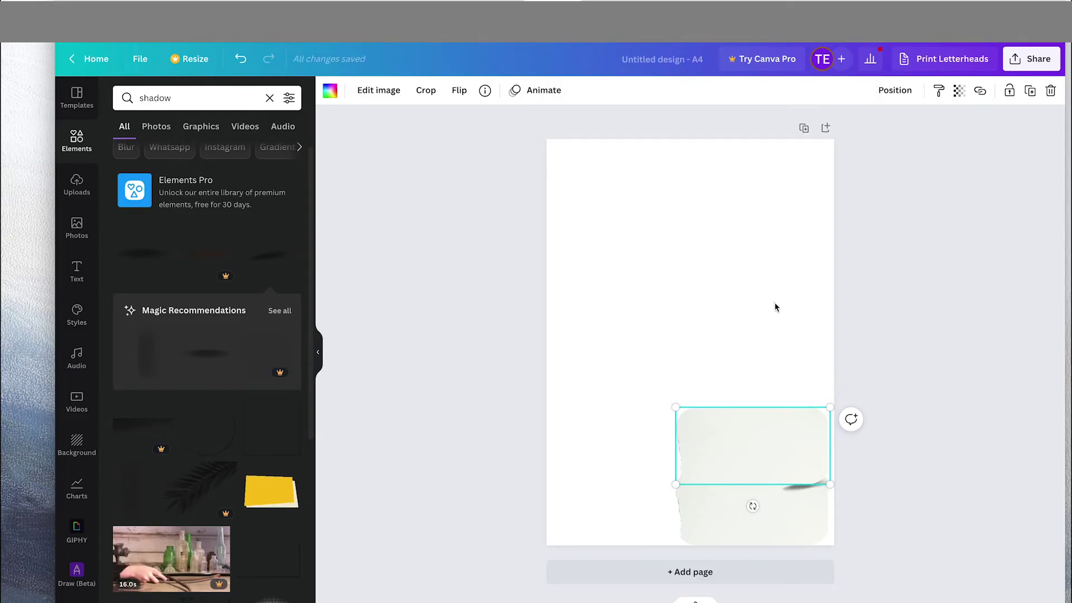
Step: Rotate the shadow to follow the overlap between the two tabs and set its transparency to 39
left_click(792, 487)
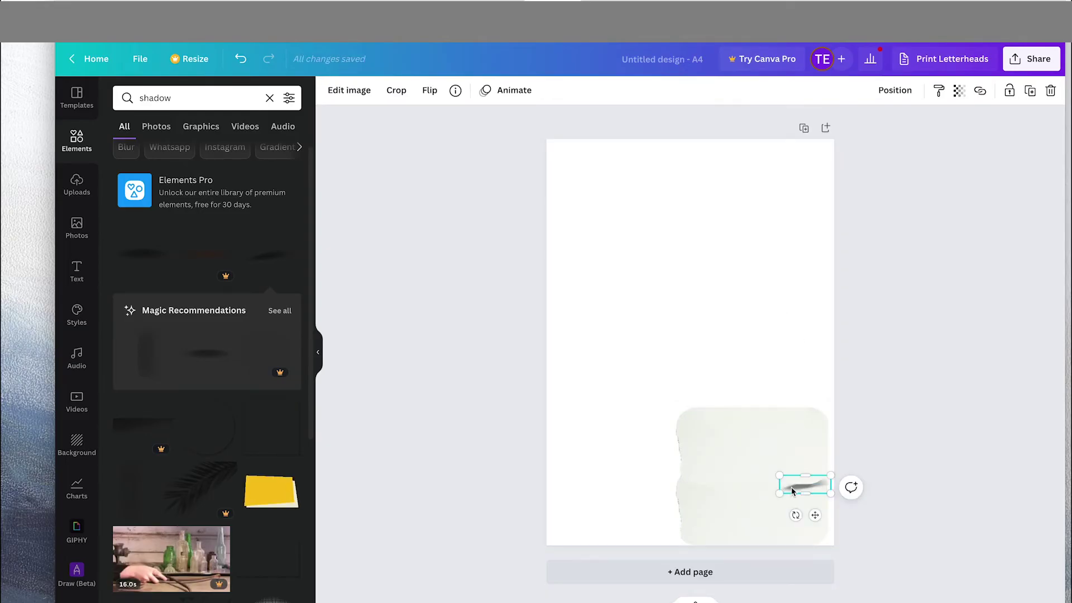
left_click_drag(814, 515, 792, 516)
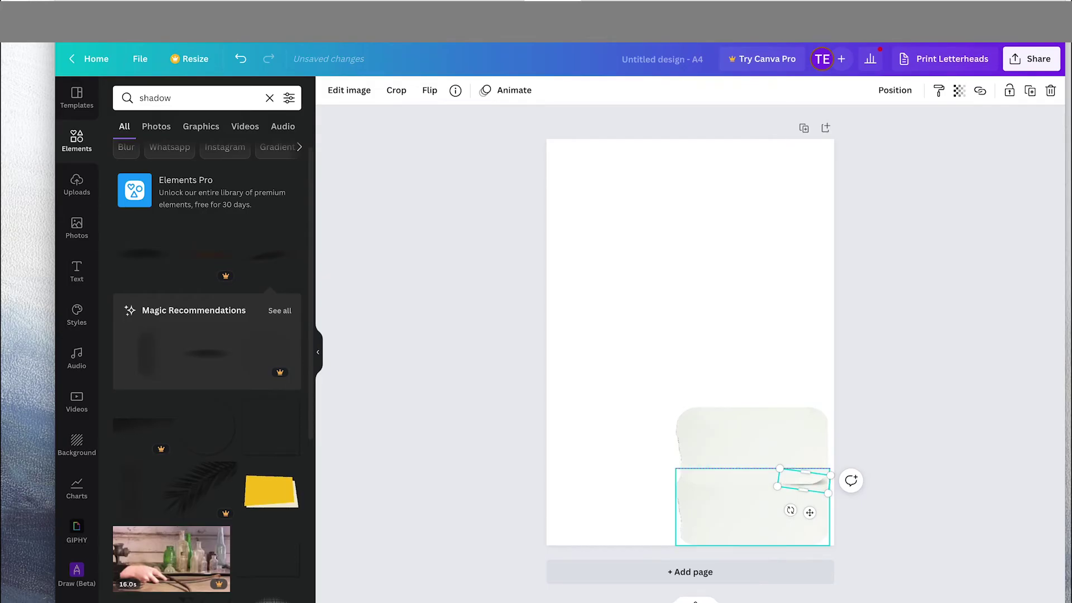
left_click(969, 94)
left_click_drag(915, 128, 873, 127)
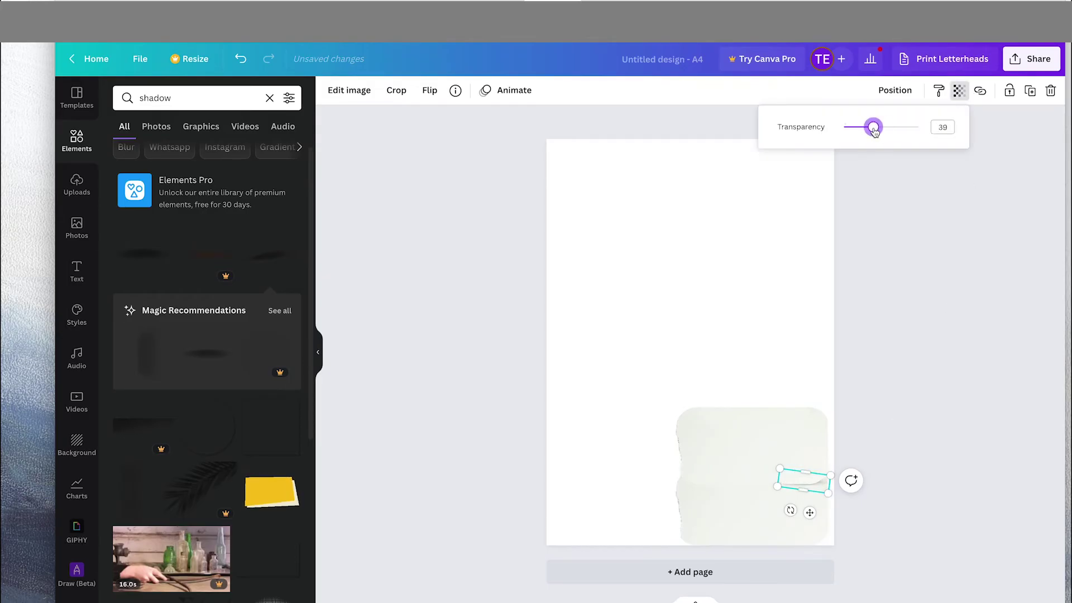
Step: Duplicate the paper tab and its shadow and stack them as a third tab above the other two
left_click(922, 453)
right_click(802, 469)
left_click_drag(921, 445, 818, 421)
left_click(814, 567)
right_click(802, 469)
left_click(771, 482)
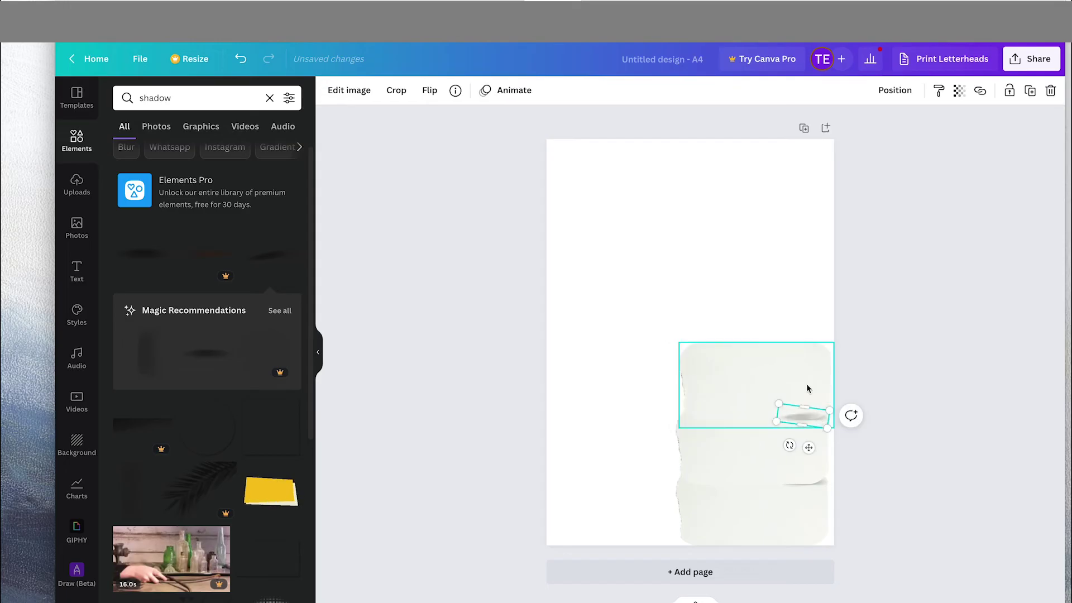
key("Escape")
left_click_drag(785, 474, 784, 407)
mouse_move(796, 481)
left_mouse_down()
mouse_move(672, 387)
mouse_move(693, 314)
mouse_move(784, 473)
left_mouse_up()
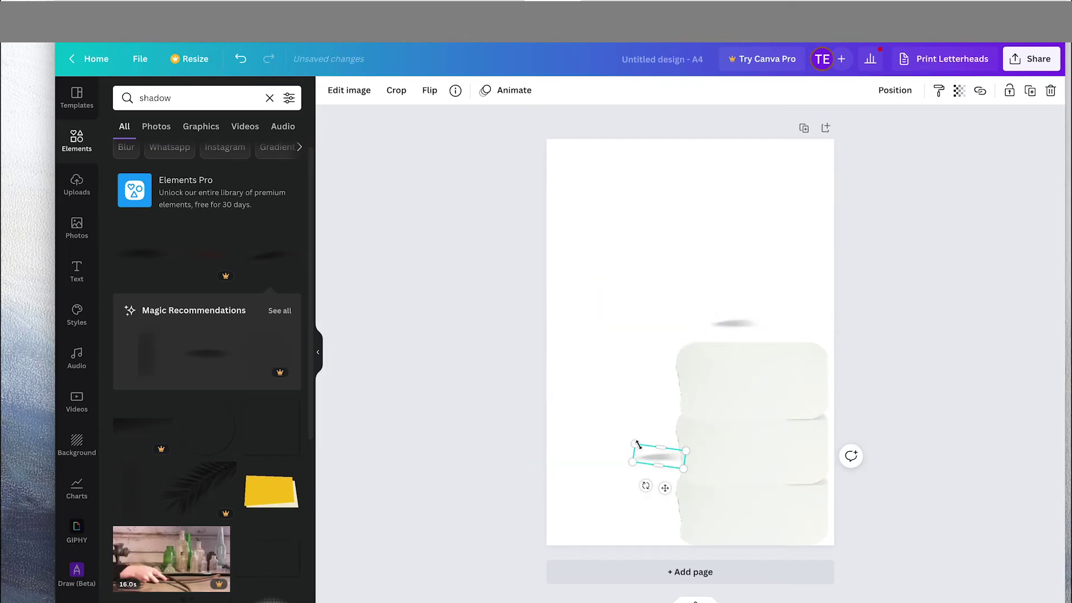
Step: Duplicate the shadowed tabs upward until a column of six aligned tabs fills the page height
left_click(660, 437)
left_click_drag(756, 394, 756, 195)
left_click(646, 182)
left_click_drag(642, 147, 780, 543)
left_click_drag(677, 143, 673, 139)
left_click(901, 235)
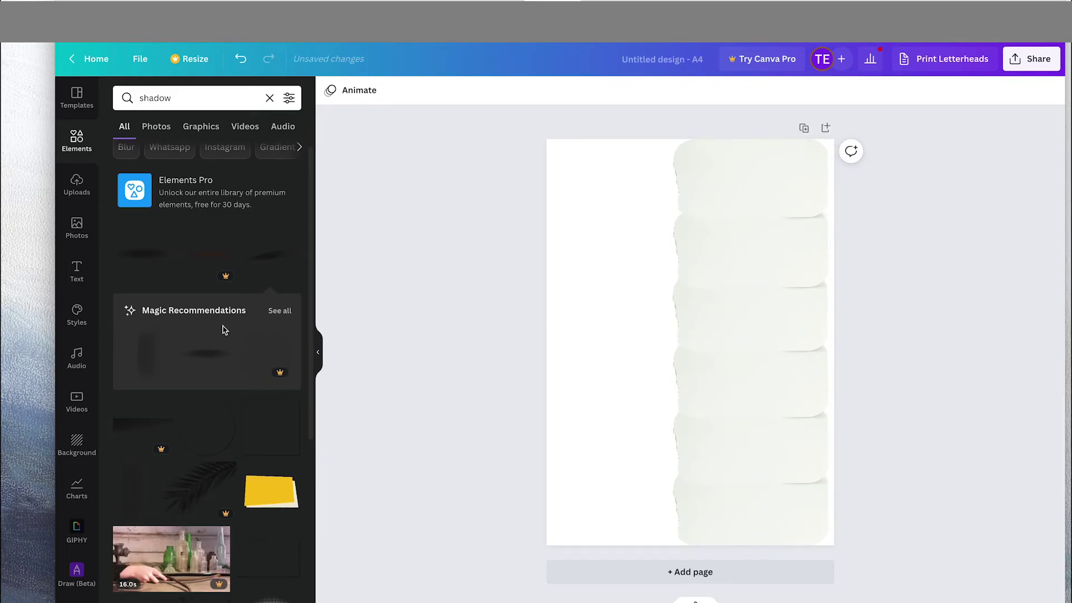
Step: Add the recently used brown kraft paper photo and stretch it over the full page height, leaving only the tab ends exposed
left_click(80, 145)
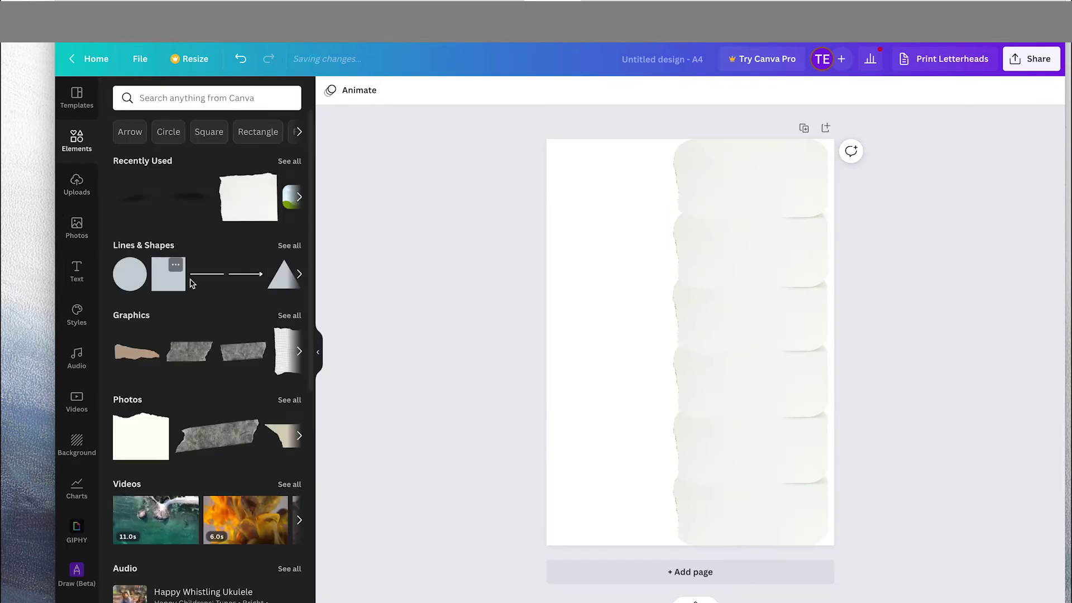
left_click(289, 401)
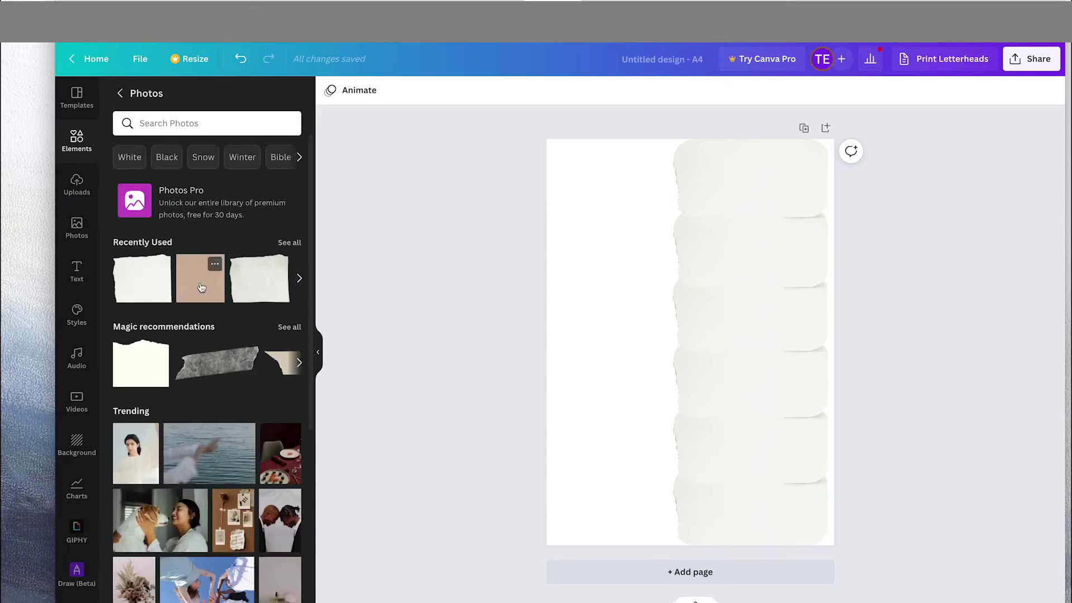
left_click(201, 287)
left_click_drag(663, 318, 651, 253)
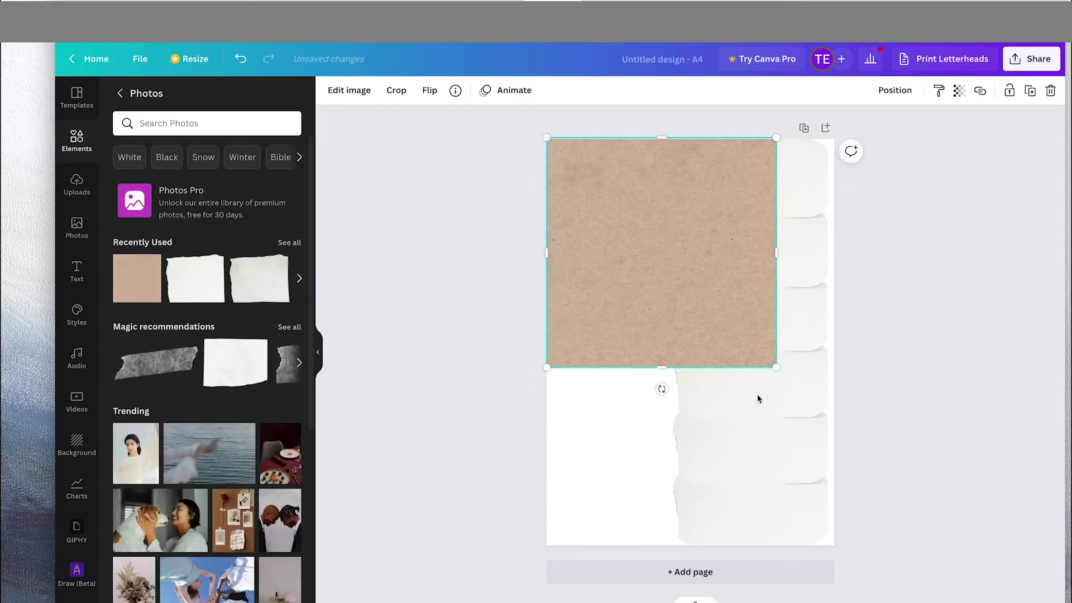
left_click_drag(661, 367, 661, 546)
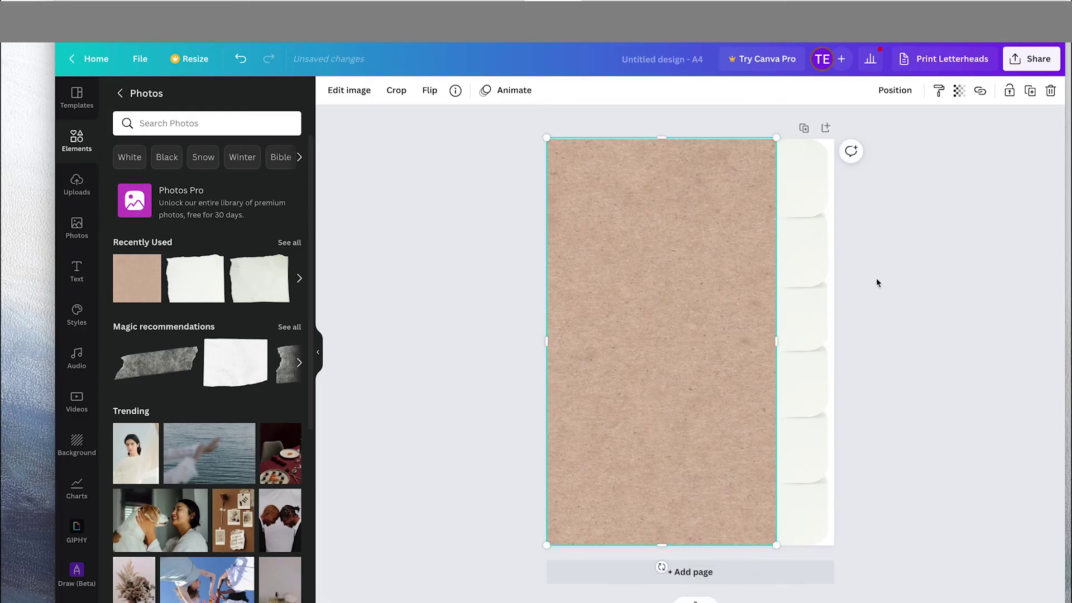
left_click_drag(776, 341, 803, 341)
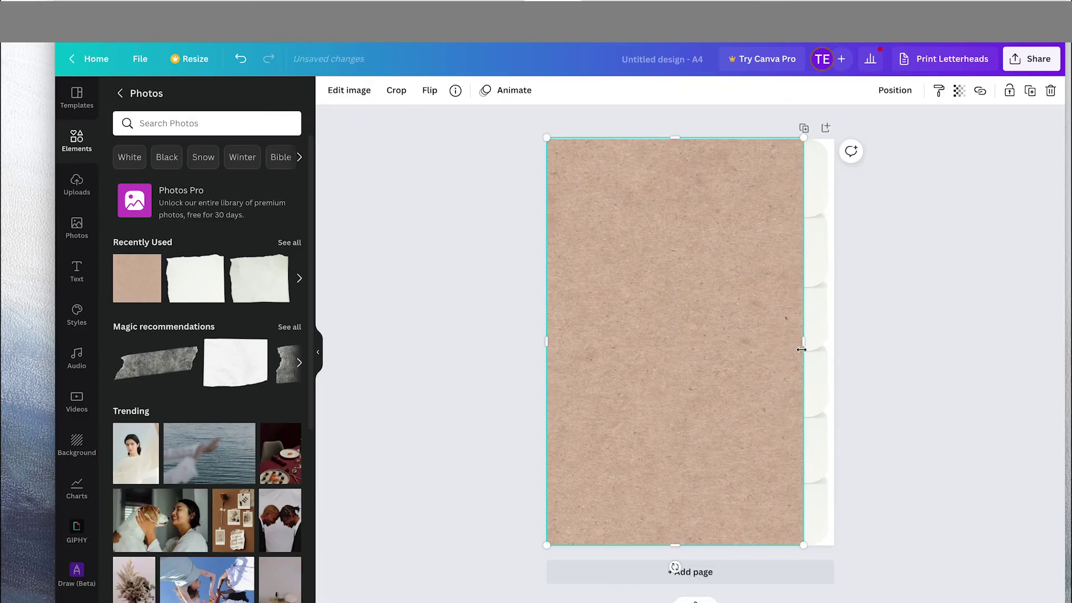
Step: Apply a Drop shadow to the kraft paper photo and reduce the shadow's transparency value
left_click(342, 90)
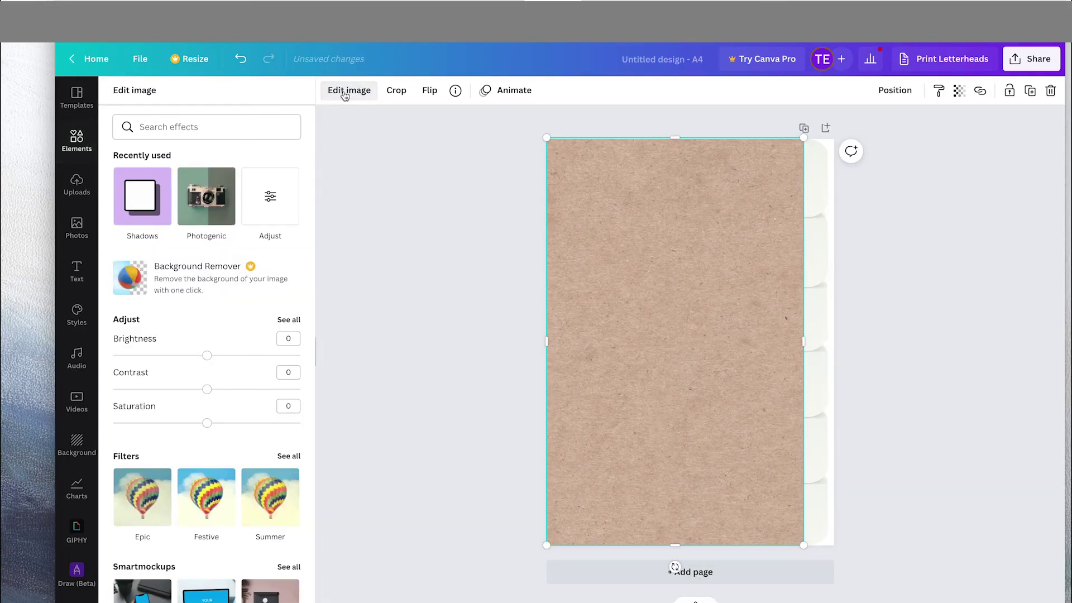
left_click(143, 207)
left_click(272, 168)
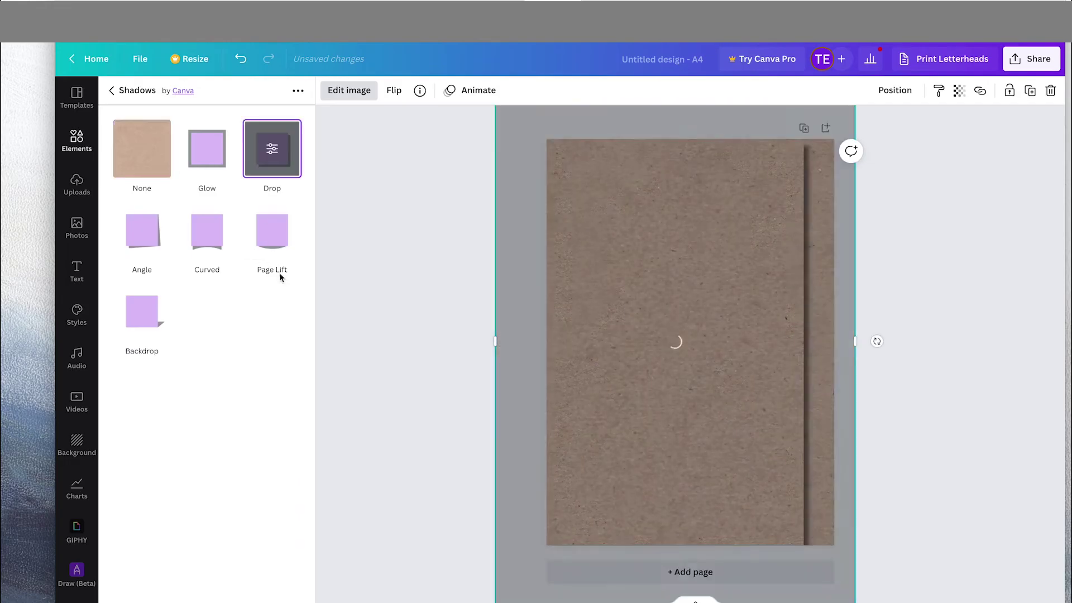
left_click(271, 150)
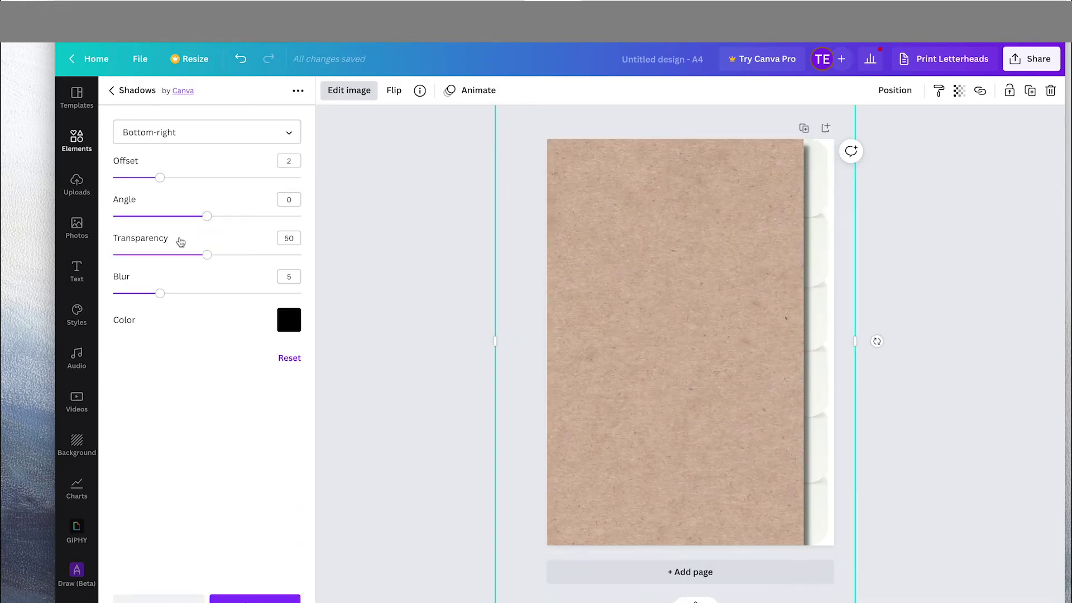
left_click_drag(207, 258, 160, 259)
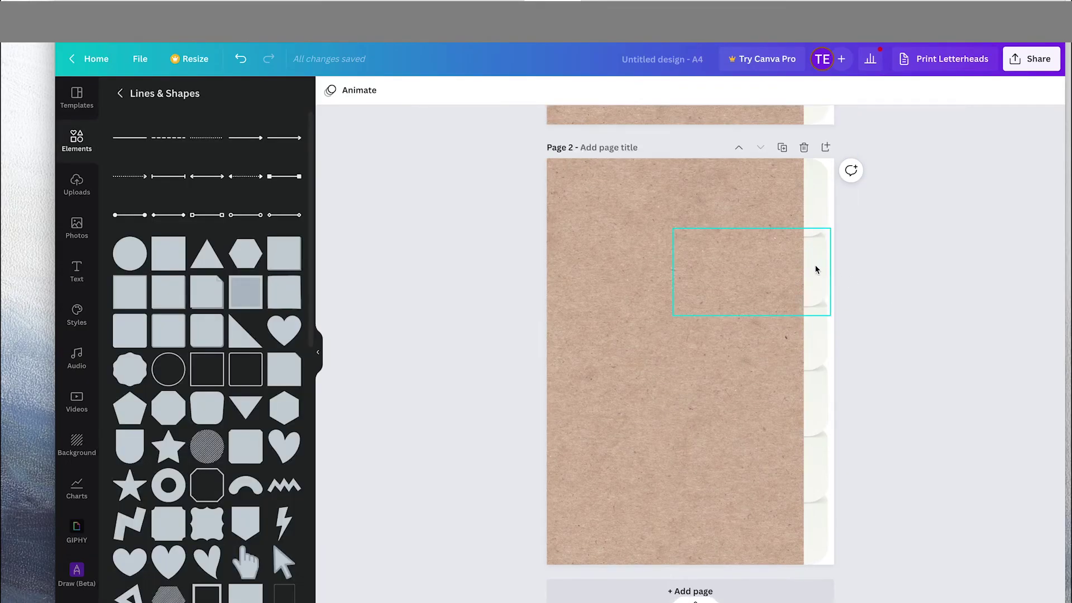
Step: Add a light pink heart shape to the centre of page 2
left_click(284, 330)
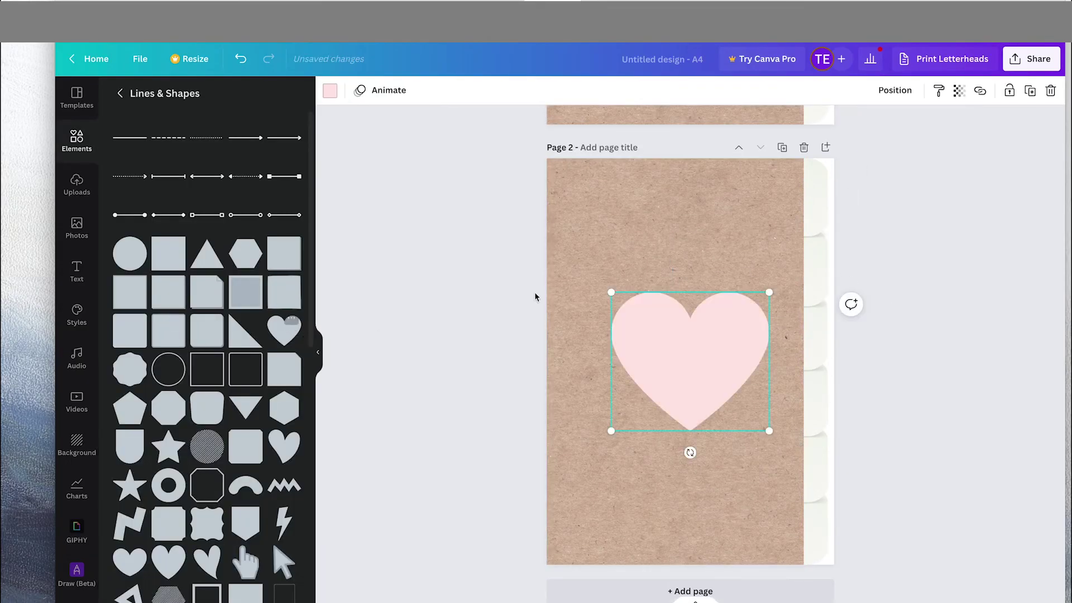
left_click(867, 307)
scroll(866, 305, "up", 5)
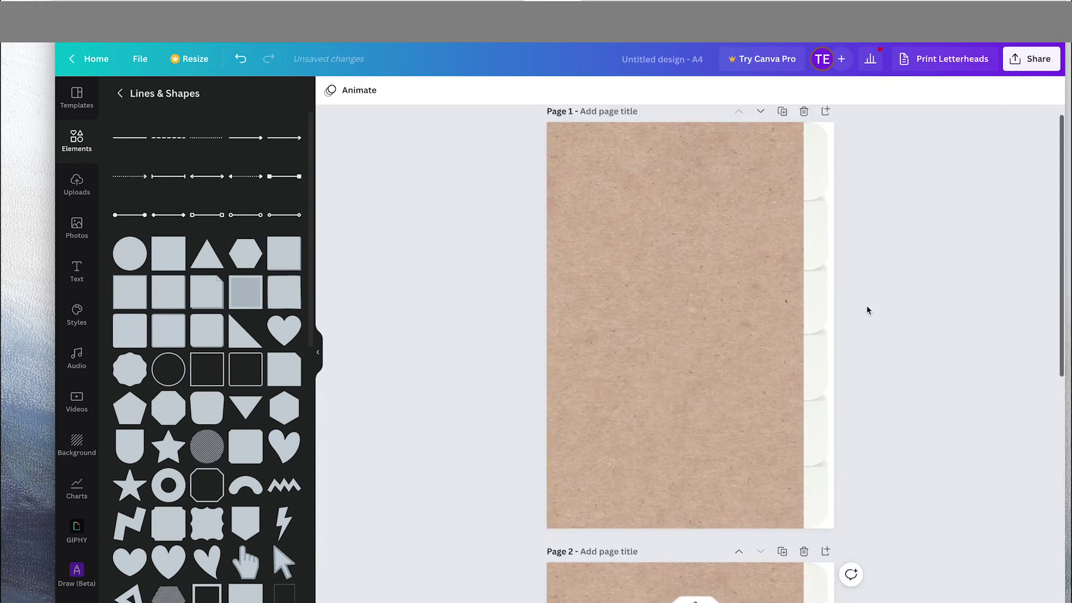
Step: Add a small dusty pink heart to the first tab on page 1
left_click_drag(816, 252, 810, 190)
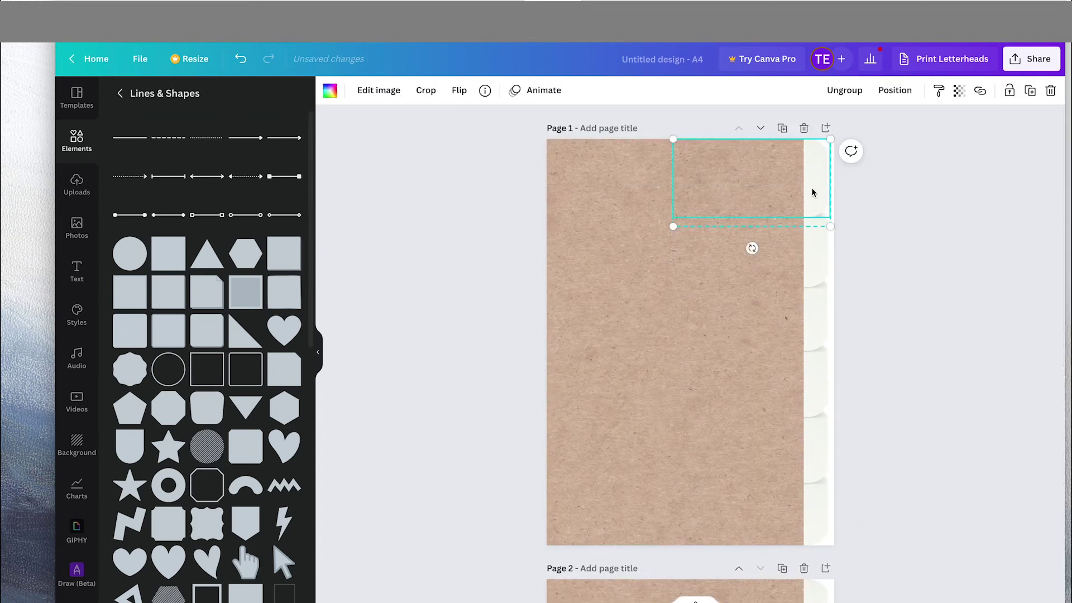
left_click(866, 220)
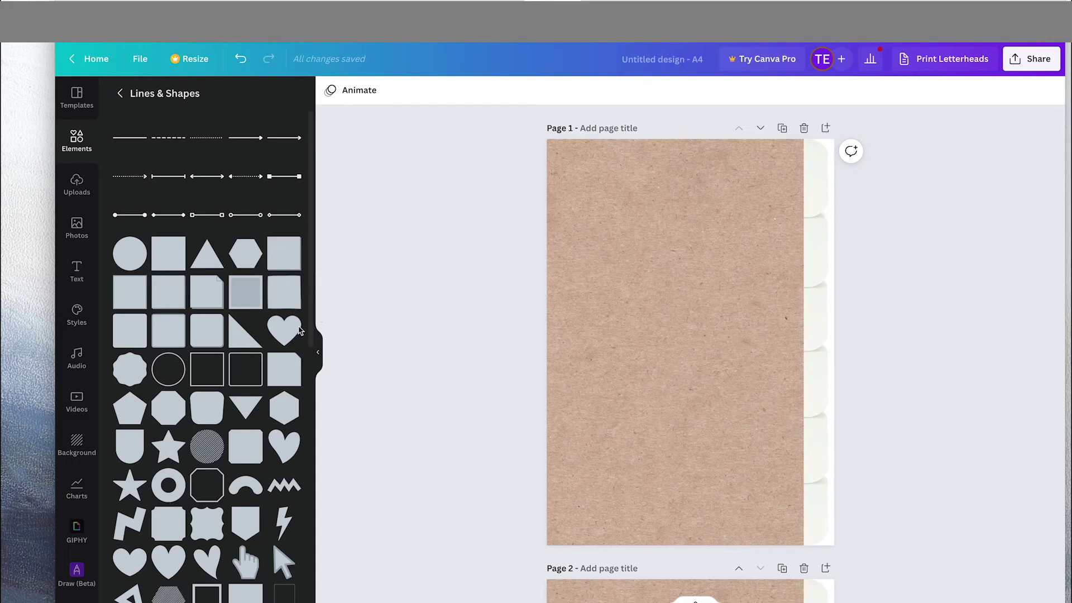
left_click(291, 323)
left_click(283, 329)
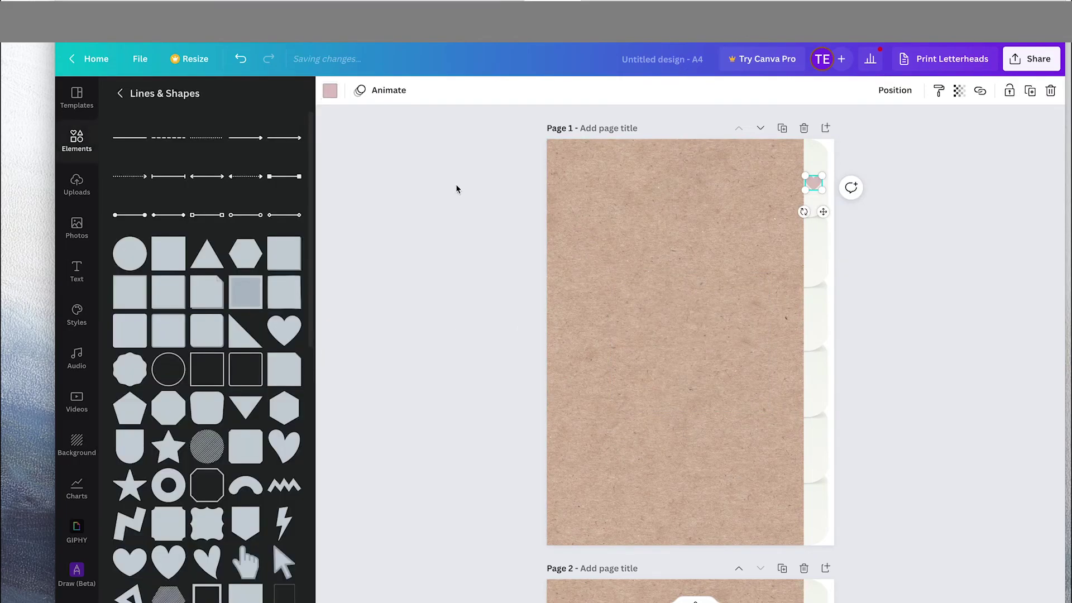
left_click(456, 189)
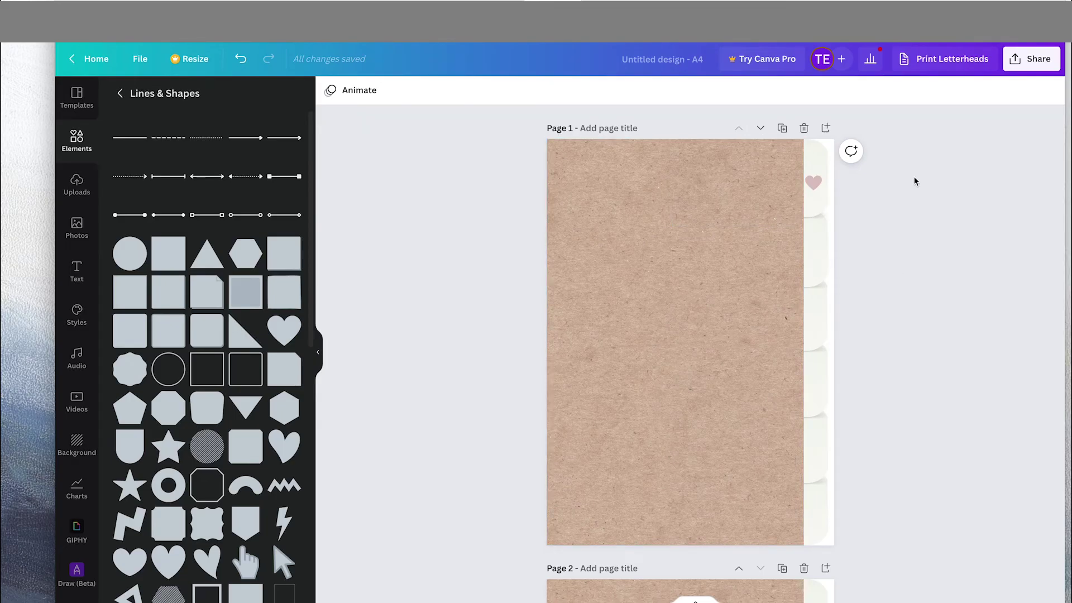
Step: Link the first tab on page 1 to page 2 of the document
left_click(818, 197)
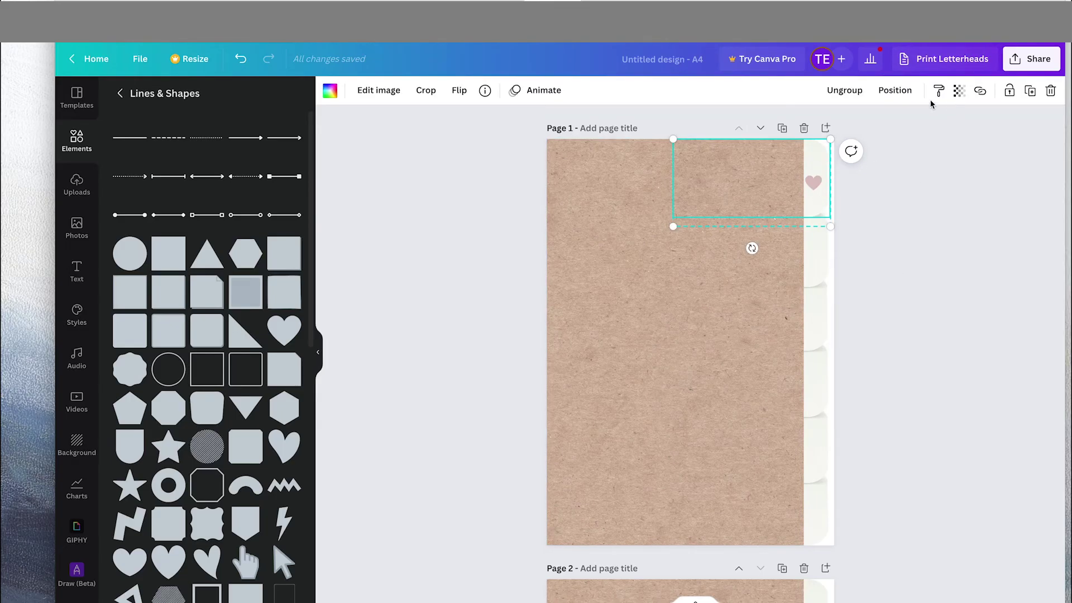
left_click(981, 93)
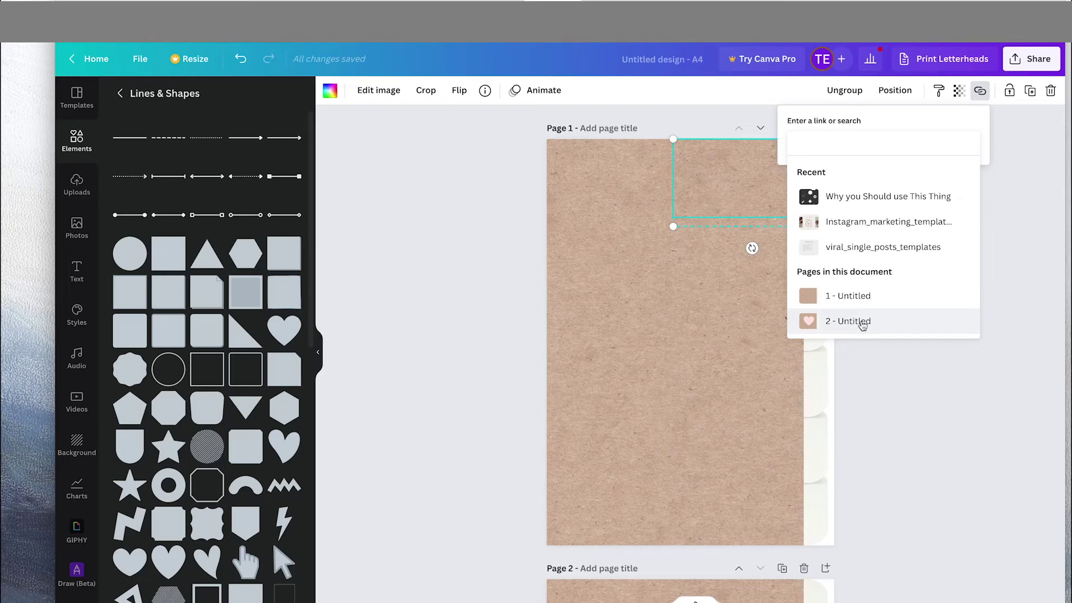
left_click(862, 324)
left_click(927, 173)
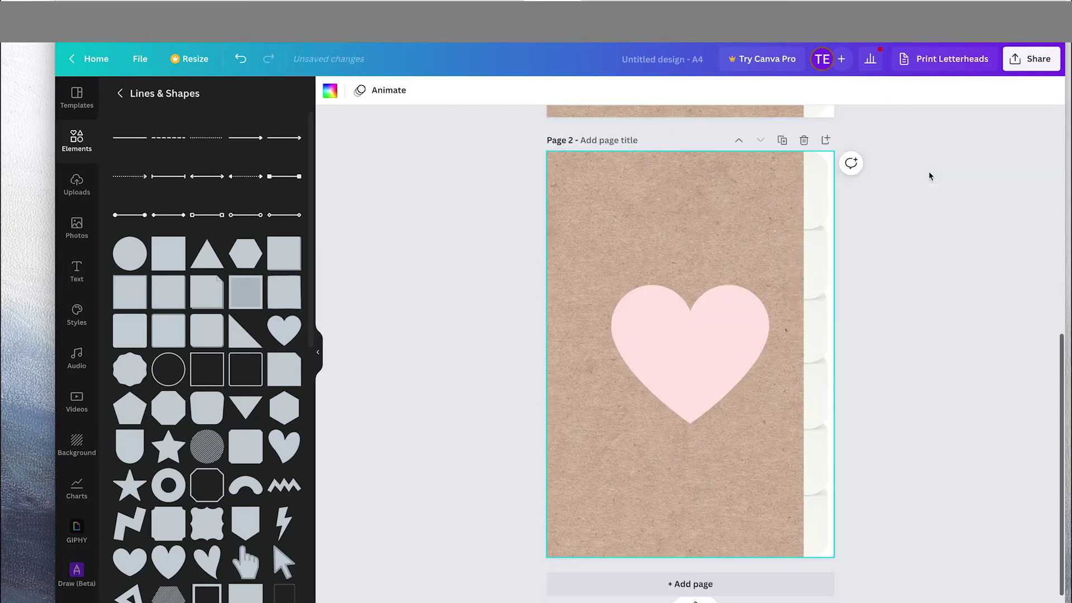
scroll(853, 249, "up", 4)
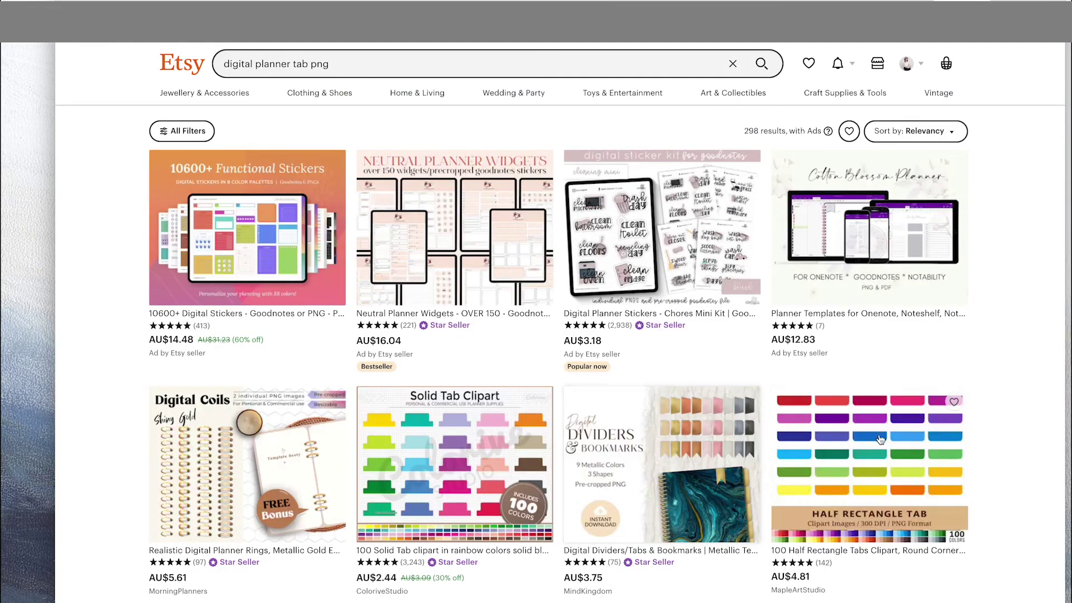
Step: Browse the Etsy listings for "digital planner tab png"
scroll(900, 440, "down", 3)
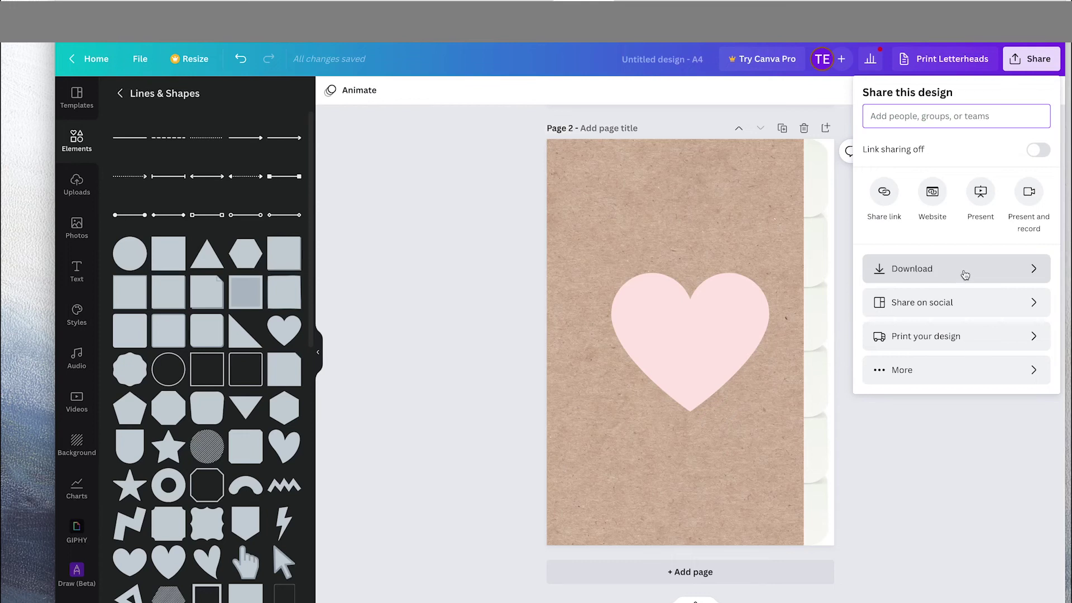
Step: Download the design and test the heart tab's link to page 2 in the resulting PDF
left_click(965, 274)
left_click(955, 217)
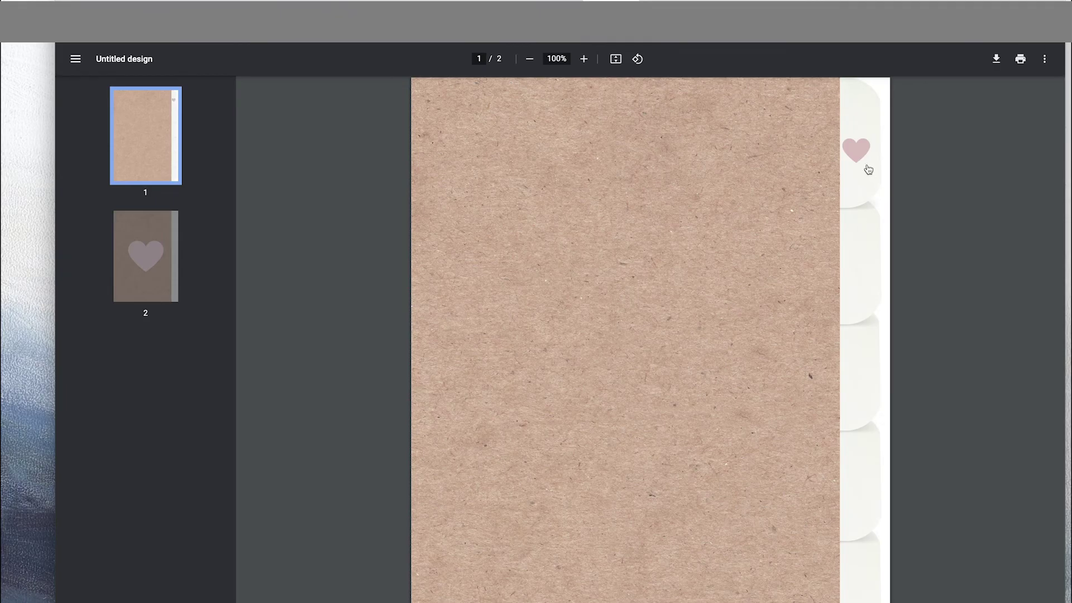
scroll(868, 169, "down", 10)
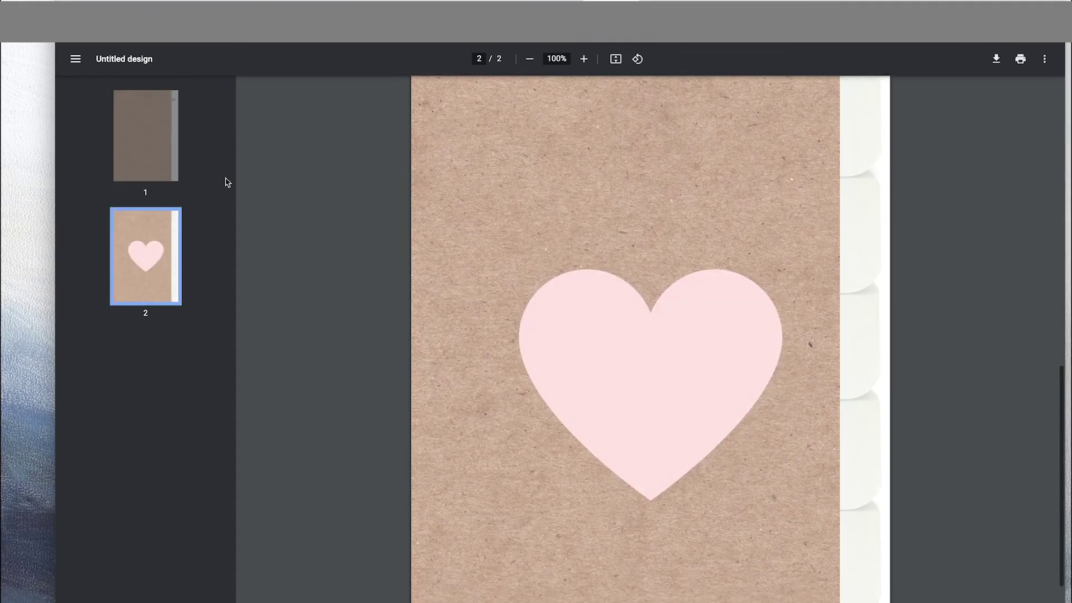
left_click(145, 140)
left_click(857, 167)
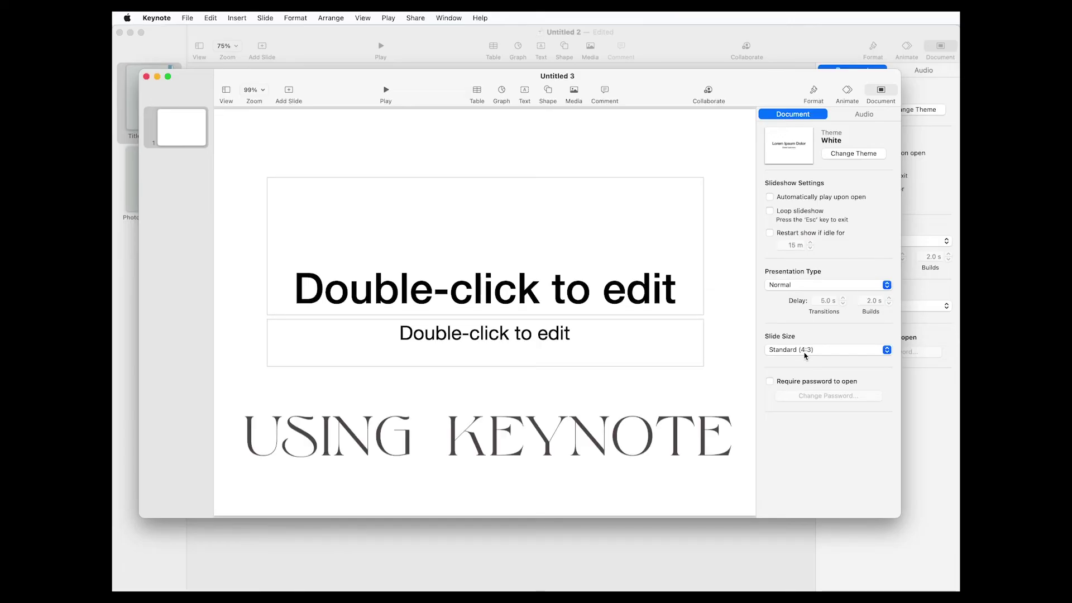
Step: In Keynote, set a custom slide size of 540 x 870 pts and delete the slide's title and subtitle placeholders
left_click(804, 350)
left_click(799, 382)
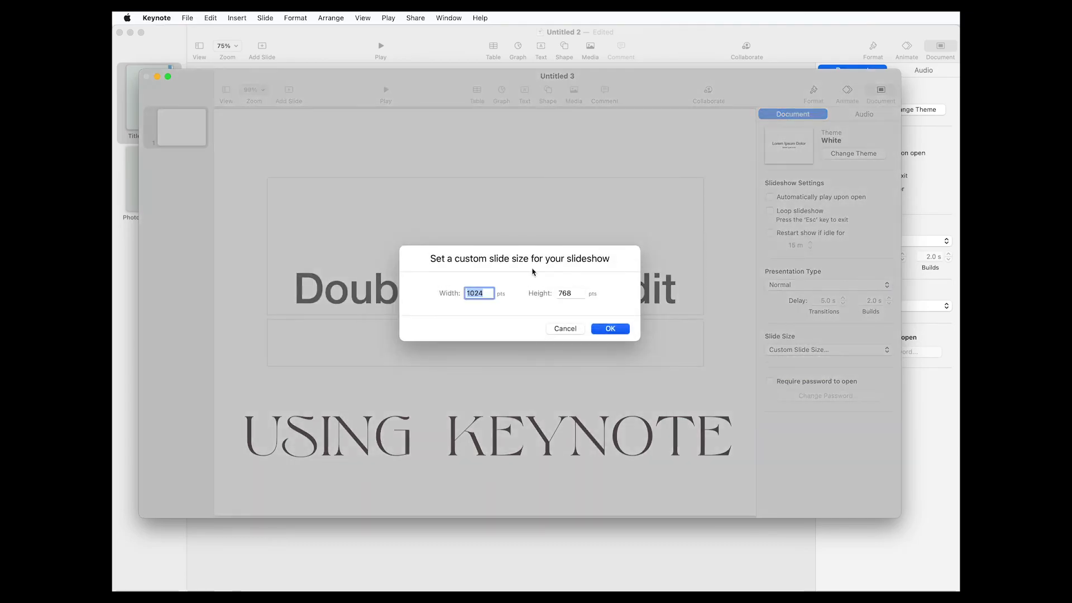
left_click_drag(582, 296, 558, 297)
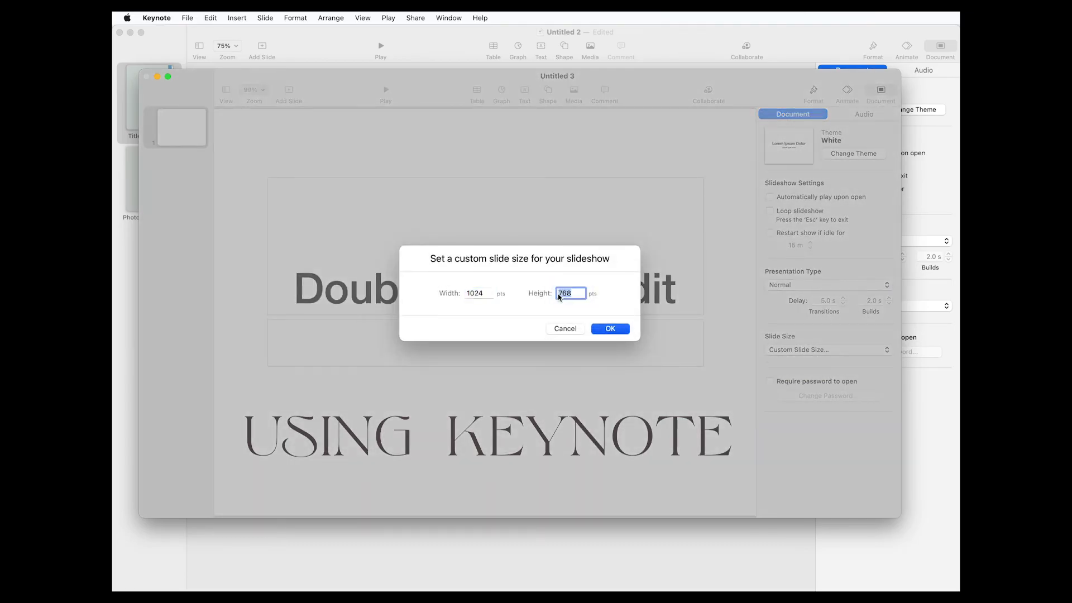
type("870")
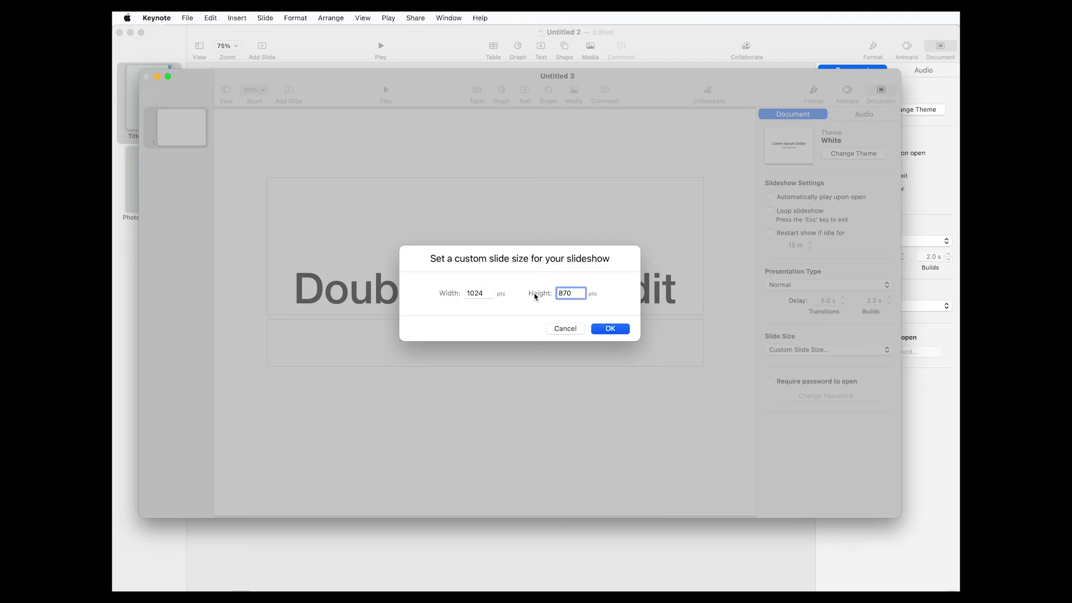
double_click(485, 293)
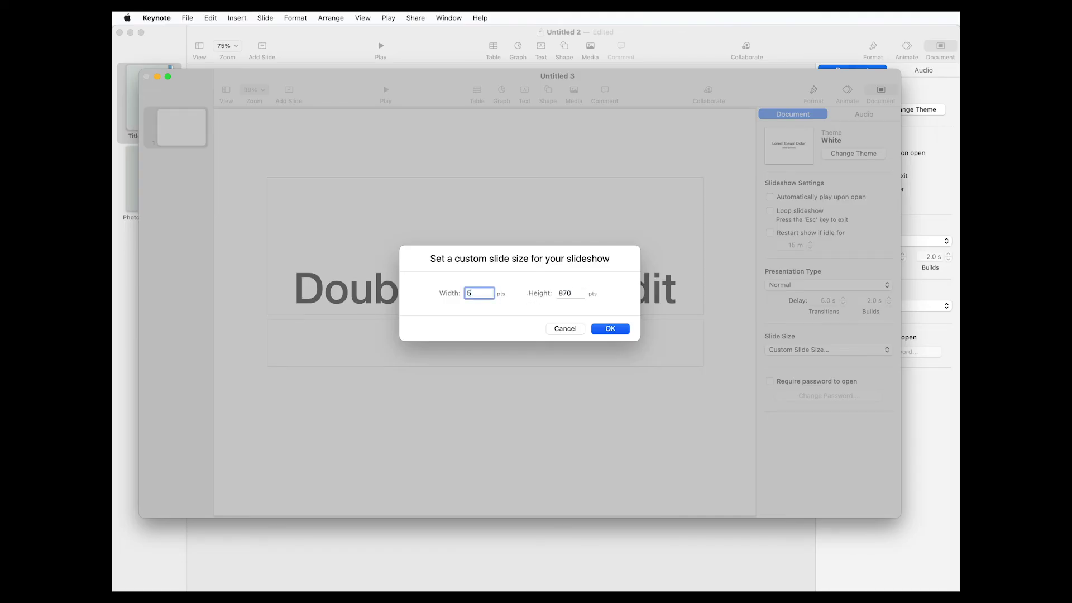
left_click(607, 330)
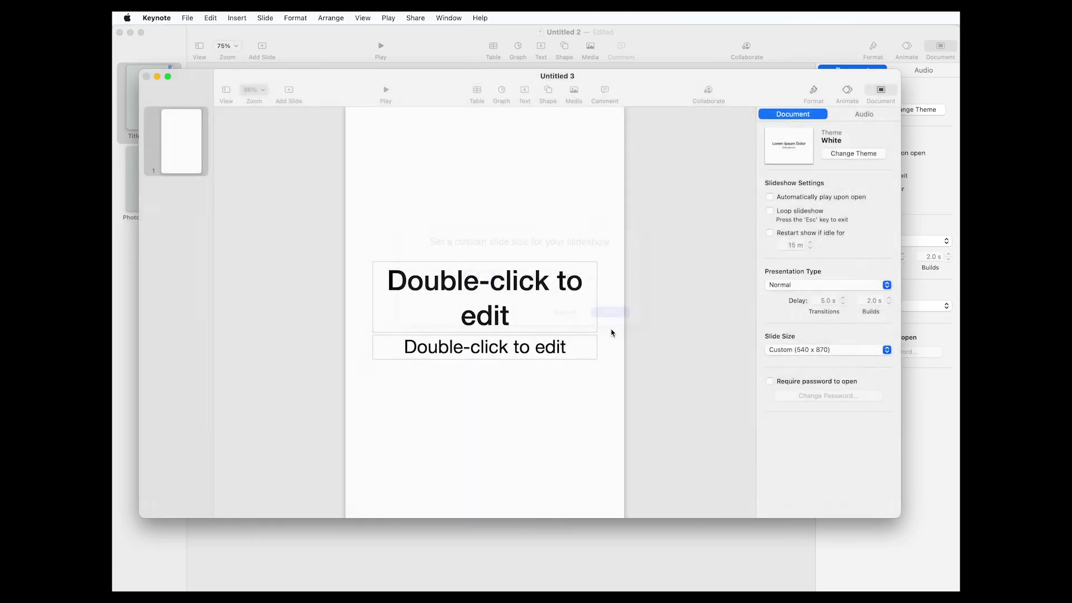
key("super+a")
key("Delete")
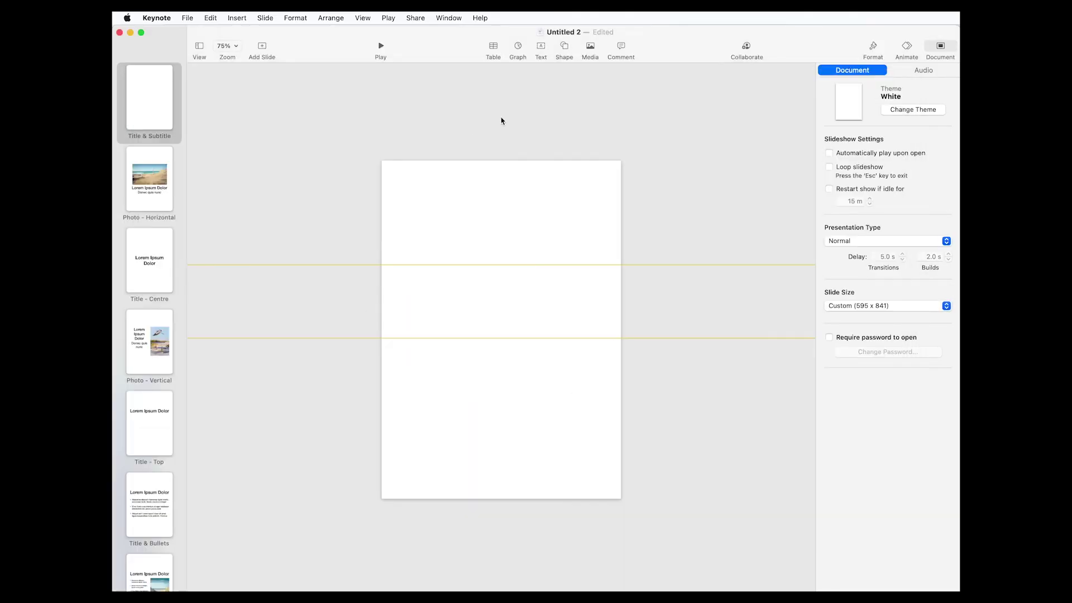
Step: Add a rounded rectangle to the Title & Subtitle layout, shaped as a narrow upright tab near the page's upper-right corner
left_click(565, 51)
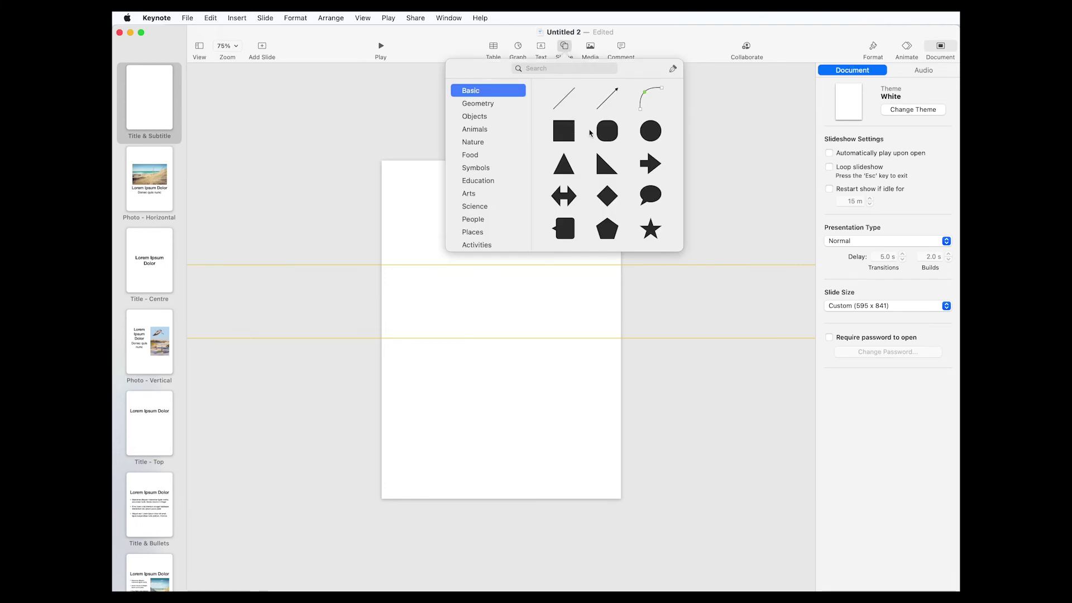
left_click(607, 133)
left_click_drag(501, 310, 501, 261)
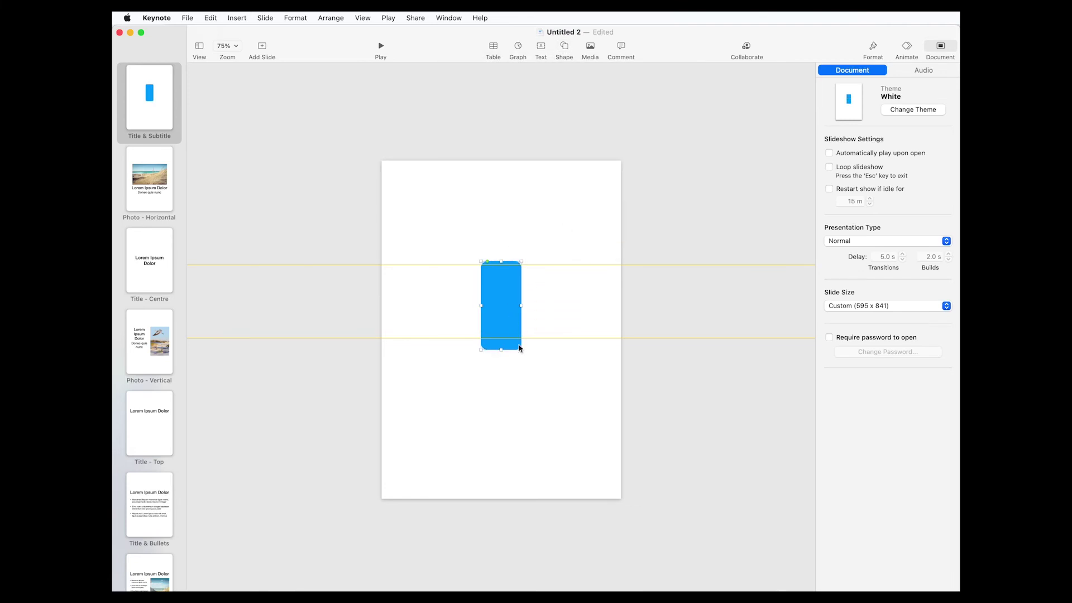
left_click_drag(519, 348, 509, 330)
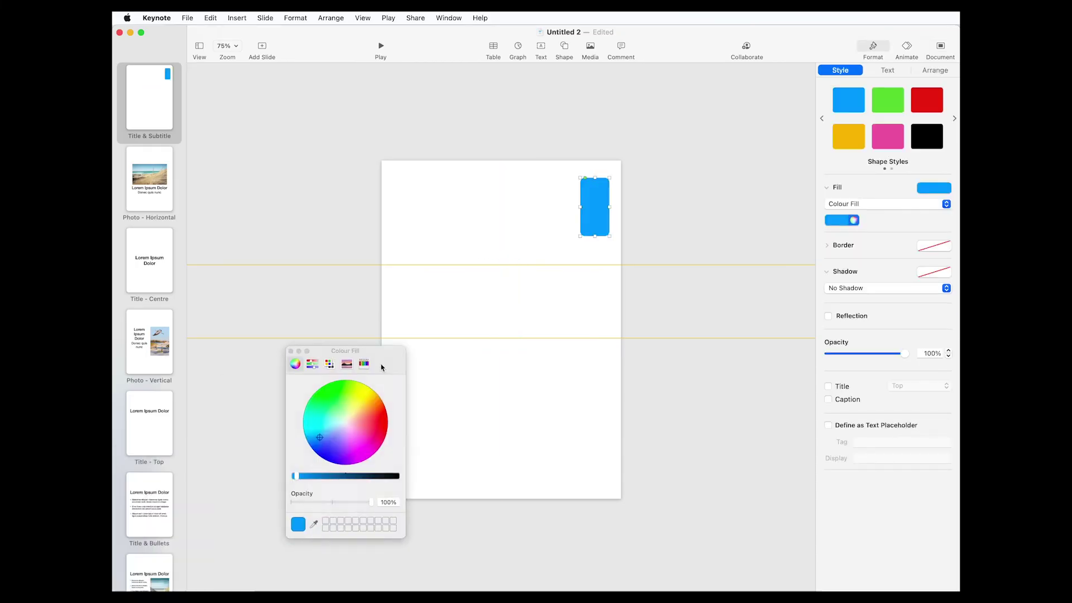
Step: Recolour the tab's fill to a muted blue using the colour wheel
left_click_drag(382, 366, 731, 276)
left_click_drag(693, 349, 679, 339)
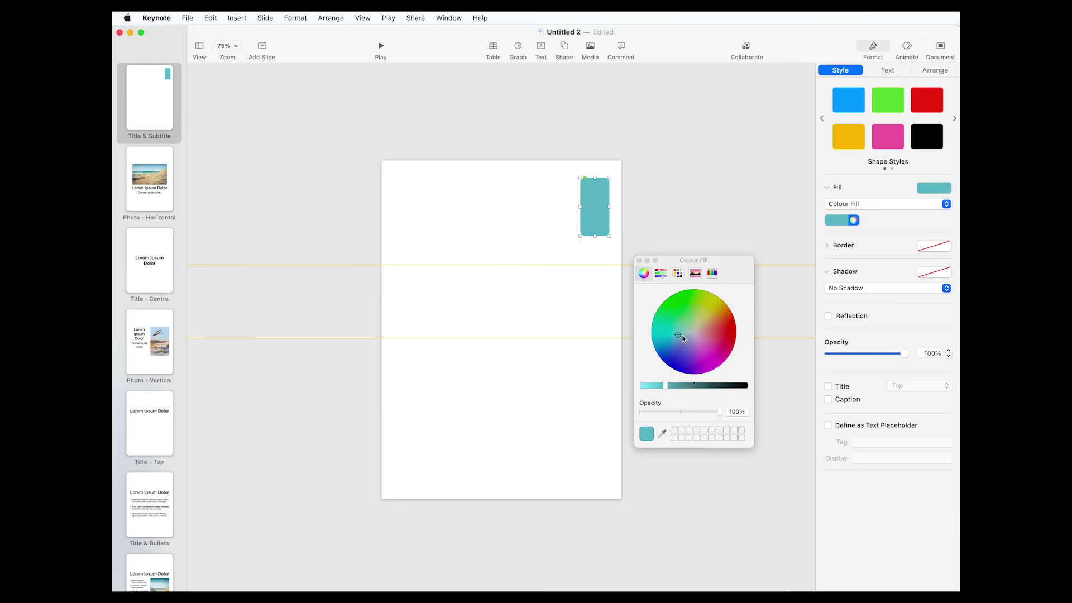
left_click_drag(679, 335, 680, 343)
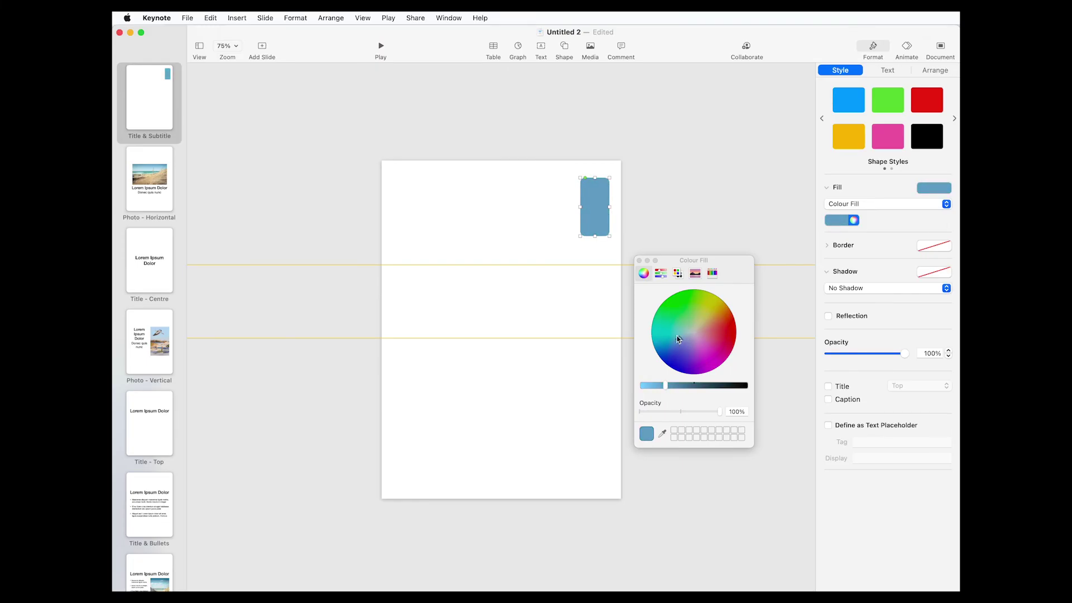
left_click(650, 244)
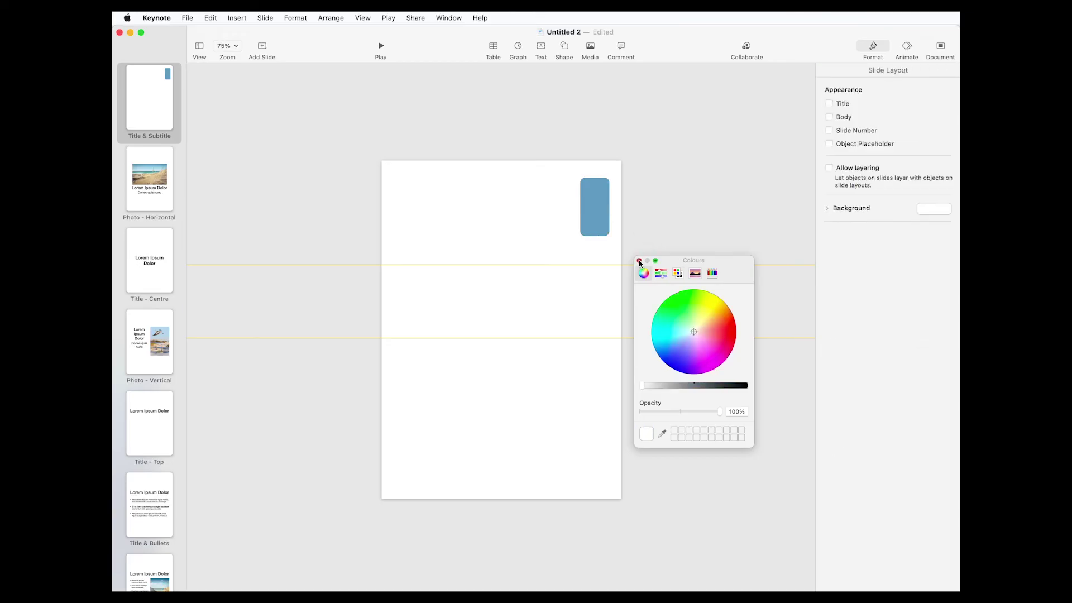
left_click(639, 260)
Step: Give the tab a drop shadow and copy it into a column of six tabs down the page's right edge
left_click(837, 288)
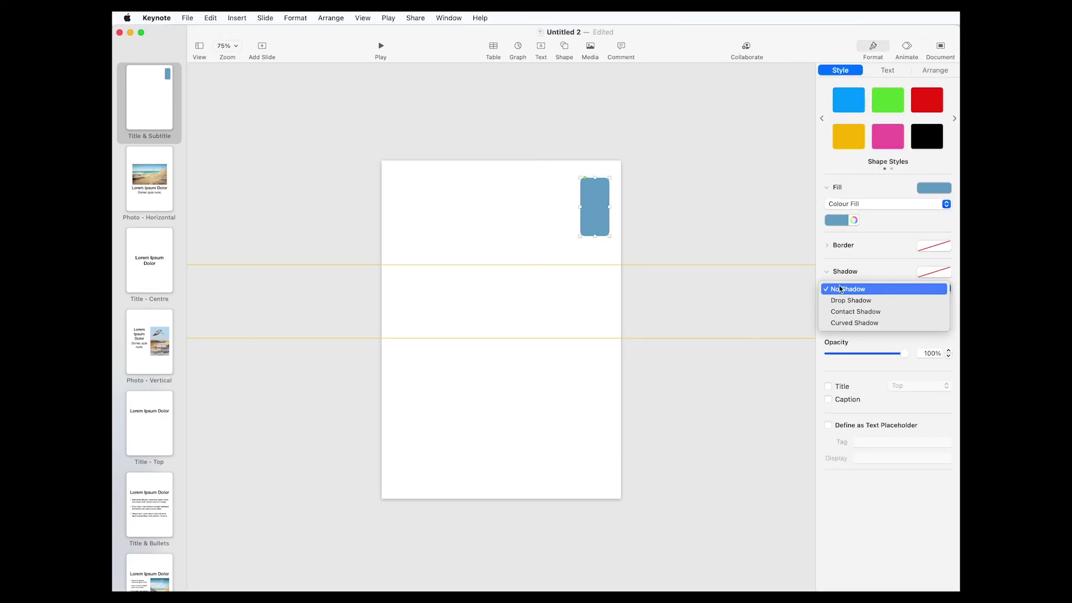
left_click(840, 297)
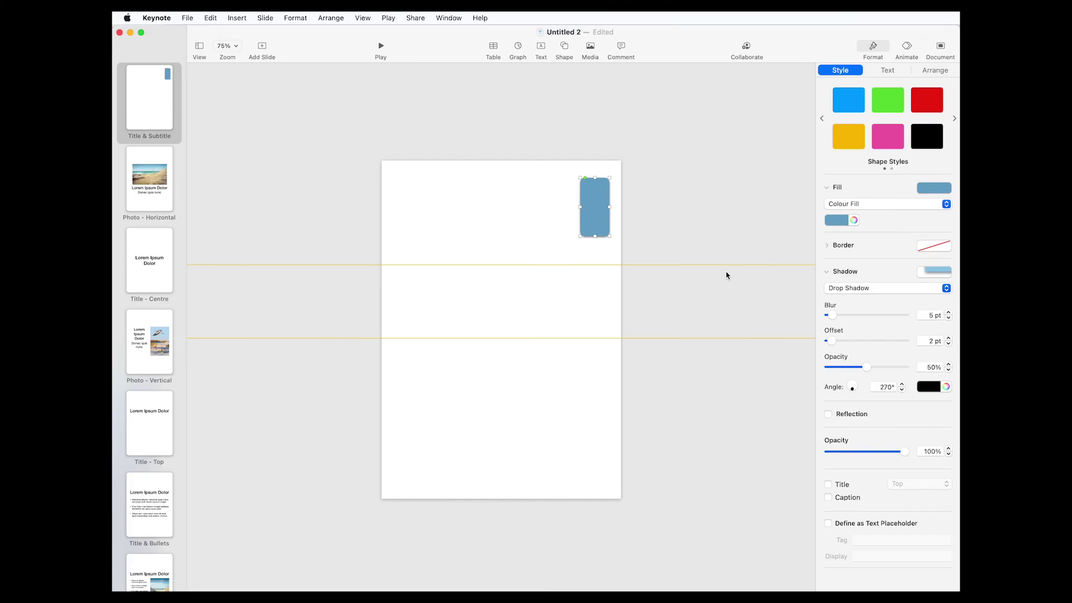
left_click(552, 253)
left_click_drag(595, 202, 603, 376)
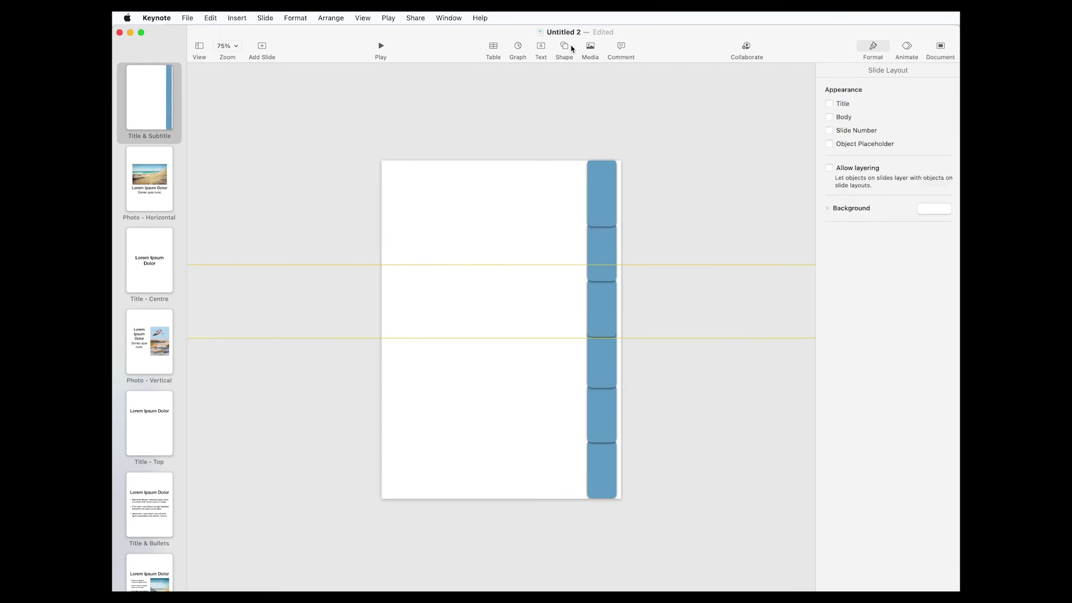
Step: Cover the page with a pale grey-green rectangle that leaves only the outer part of the six tabs exposed
left_click(564, 49)
left_click(563, 130)
left_click_drag(502, 323, 617, 497)
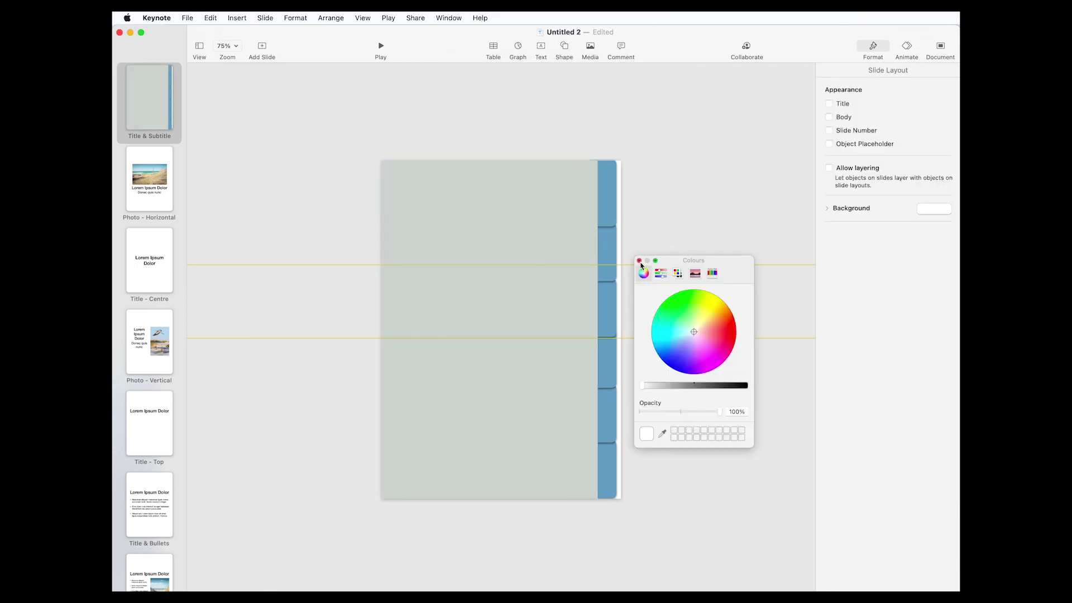
left_click(639, 261)
Step: Apply a drop shadow to the grey-green page rectangle
left_click(572, 237)
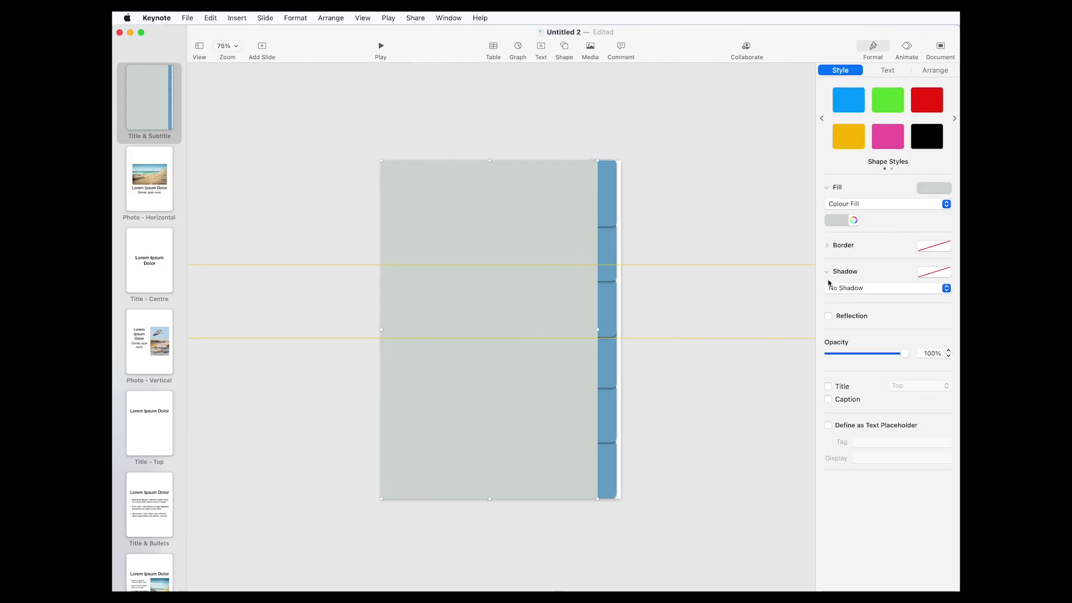
left_click(846, 289)
left_click(845, 300)
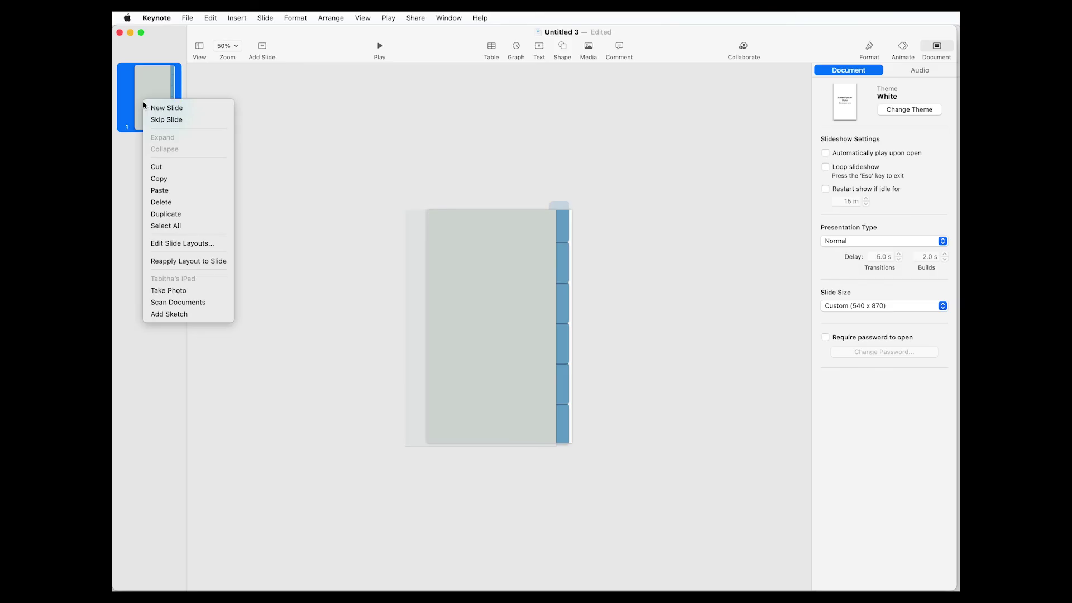
Step: Duplicate the tabbed slide in the 540 x 870 presentation until it has three identical slides
left_click(166, 214)
right_click(146, 169)
left_click(179, 283)
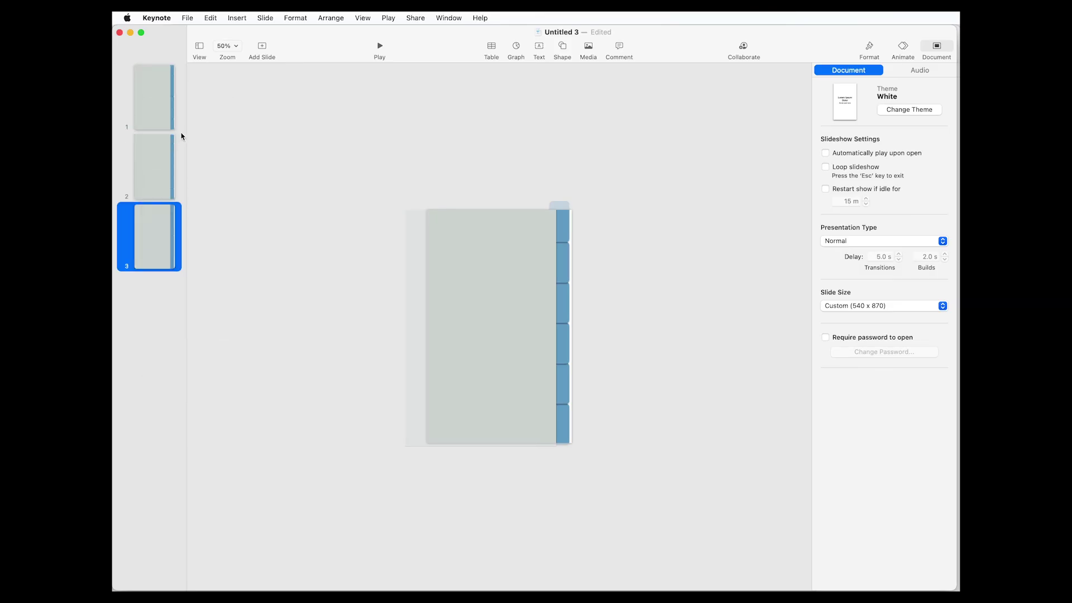
Step: Place a small black star on slide 1's first tab and a large black star in the centre of slide 2
left_click(157, 118)
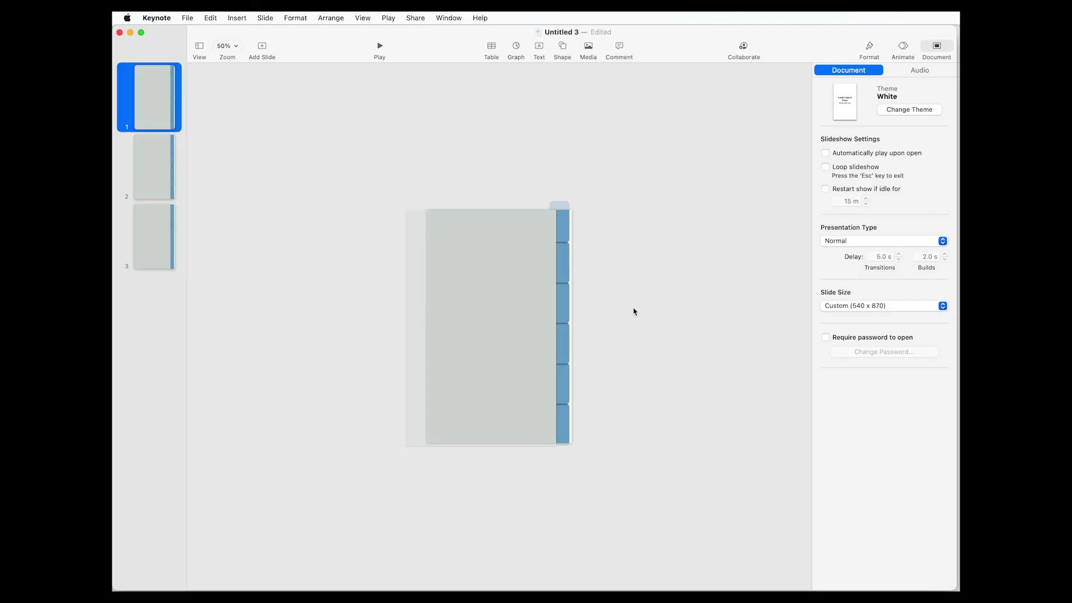
left_click(563, 47)
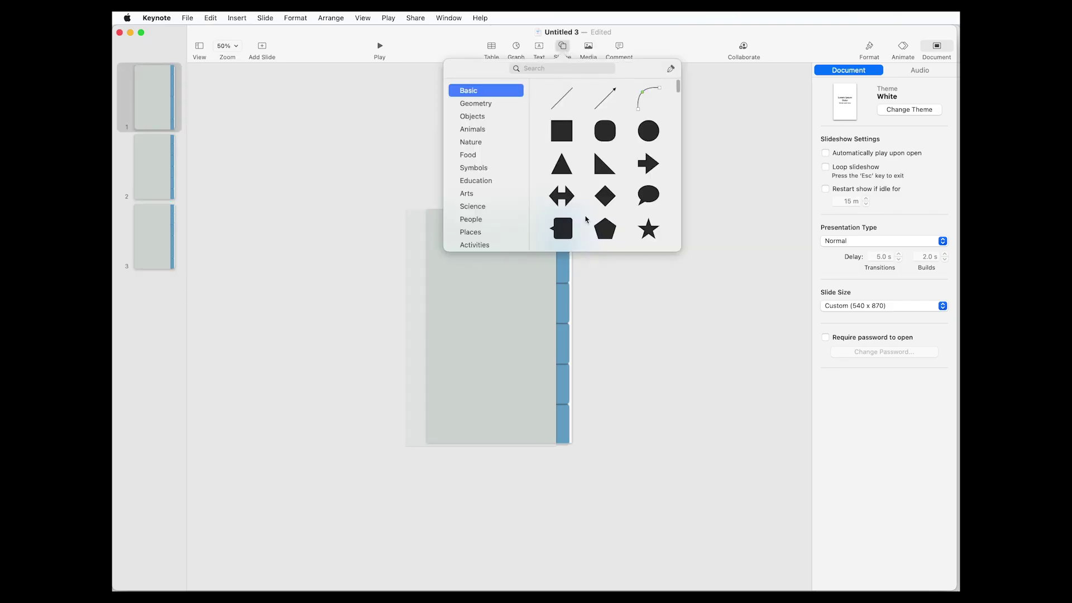
left_click(648, 229)
left_click_drag(512, 313, 566, 223)
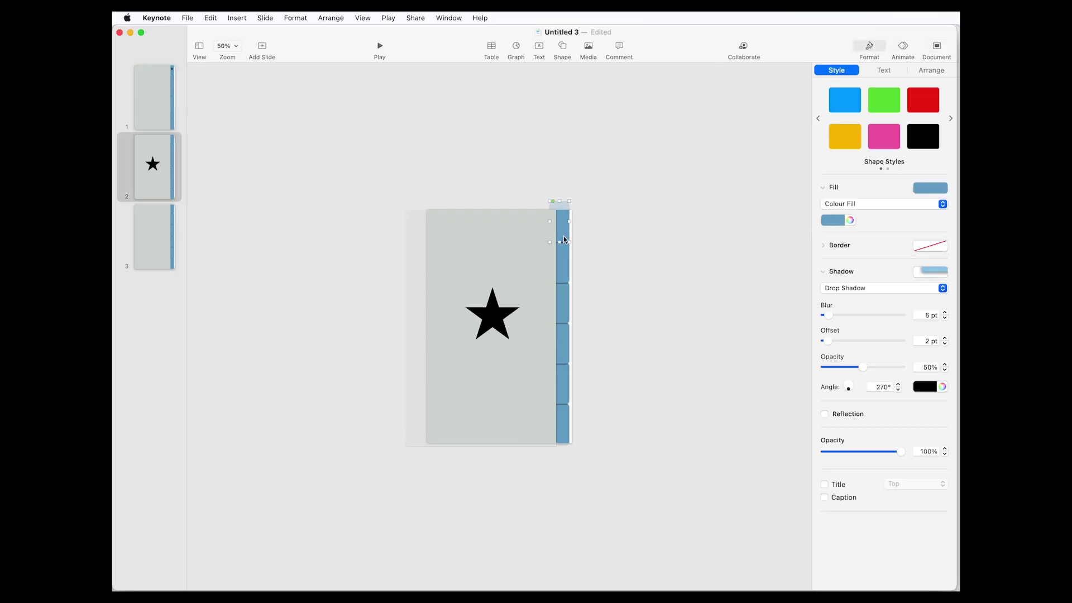
Step: Bring the first tab on slide 2 to the front of the page rectangle
right_click(563, 239)
mouse_move(587, 276)
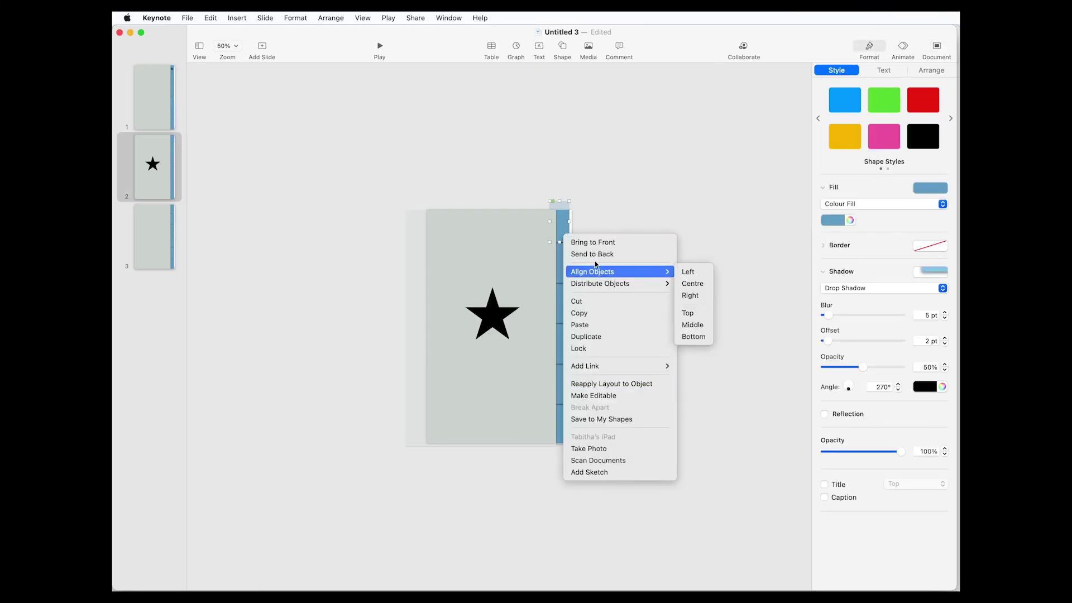
left_click(595, 245)
left_click(610, 240)
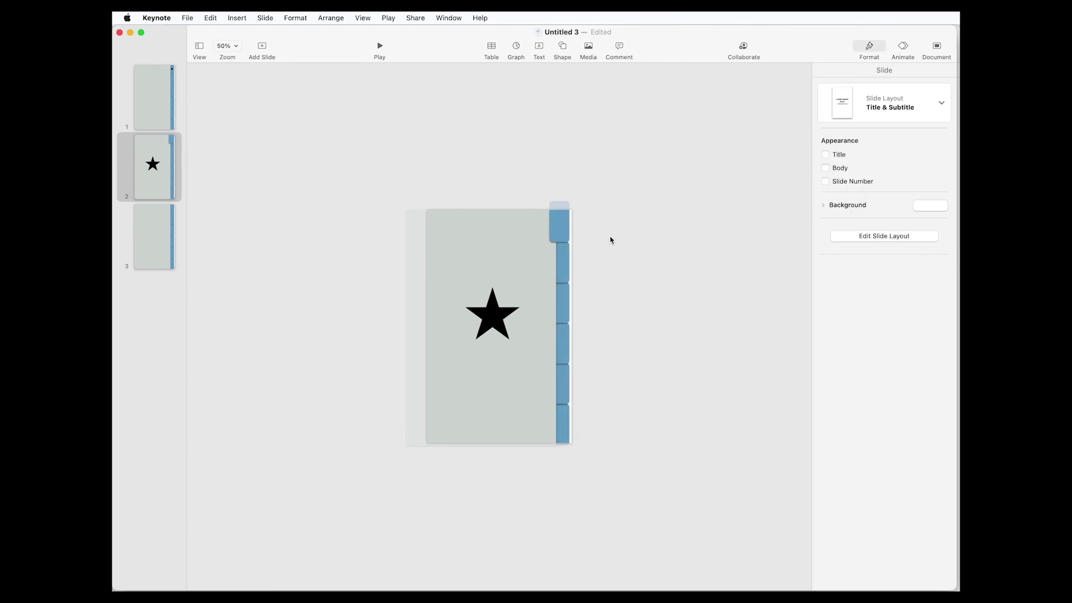
Step: Set the drop shadow angle of slide 2's first tab to 349.9°
left_click(560, 235)
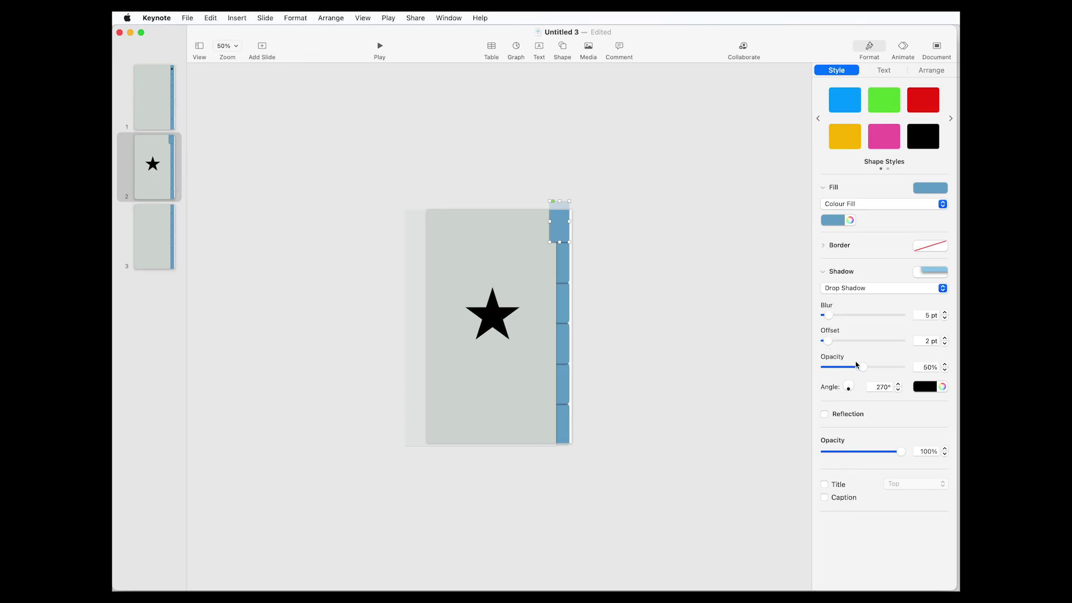
left_click(843, 387)
left_click(740, 313)
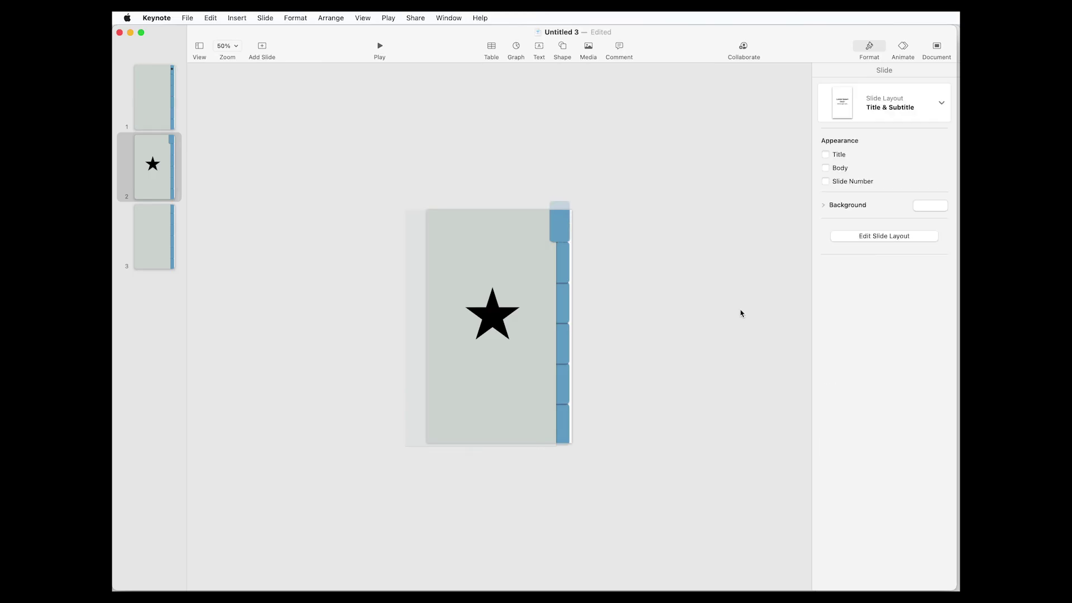
Step: Recolour the first tab on slide 2 dark blue to mark it as the active tab
left_click(557, 232)
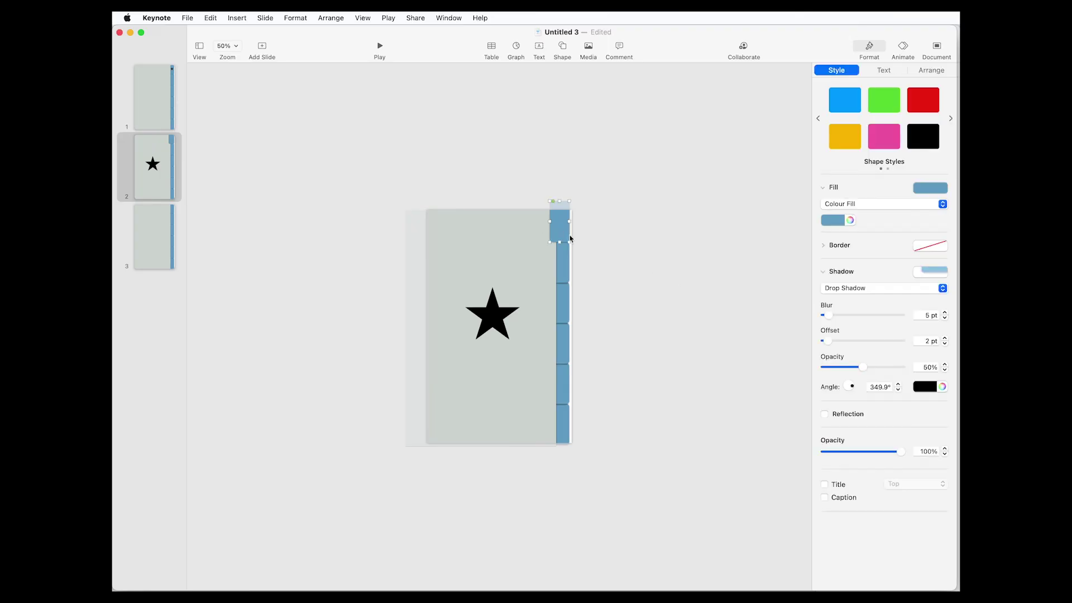
left_click(926, 386)
left_click(899, 434)
left_click(740, 290)
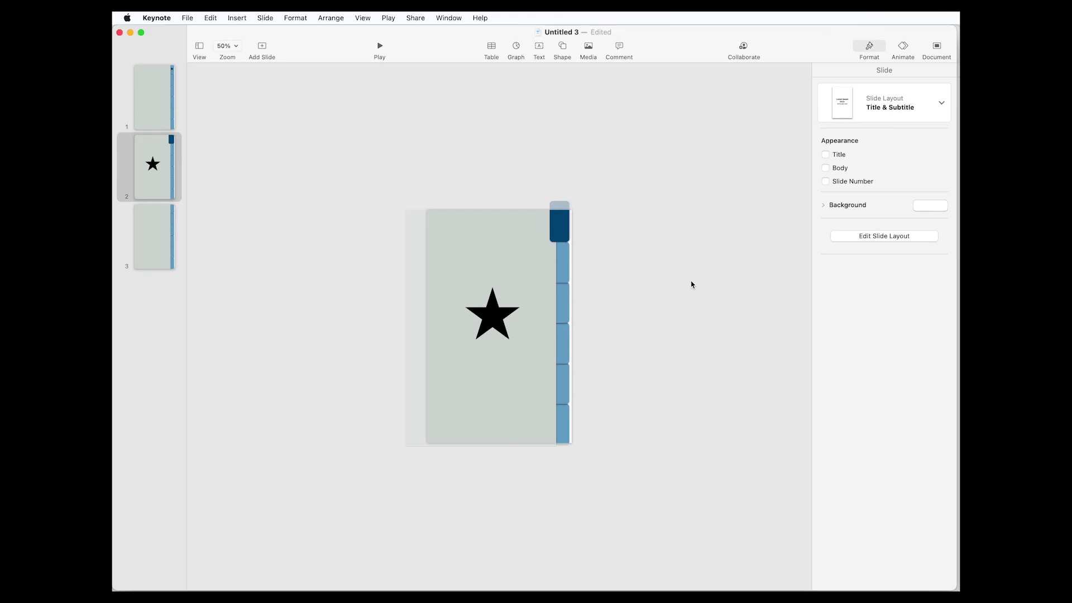
Step: Add a slide link to the first tab on slide 1 that leads to the next slide
left_click(161, 117)
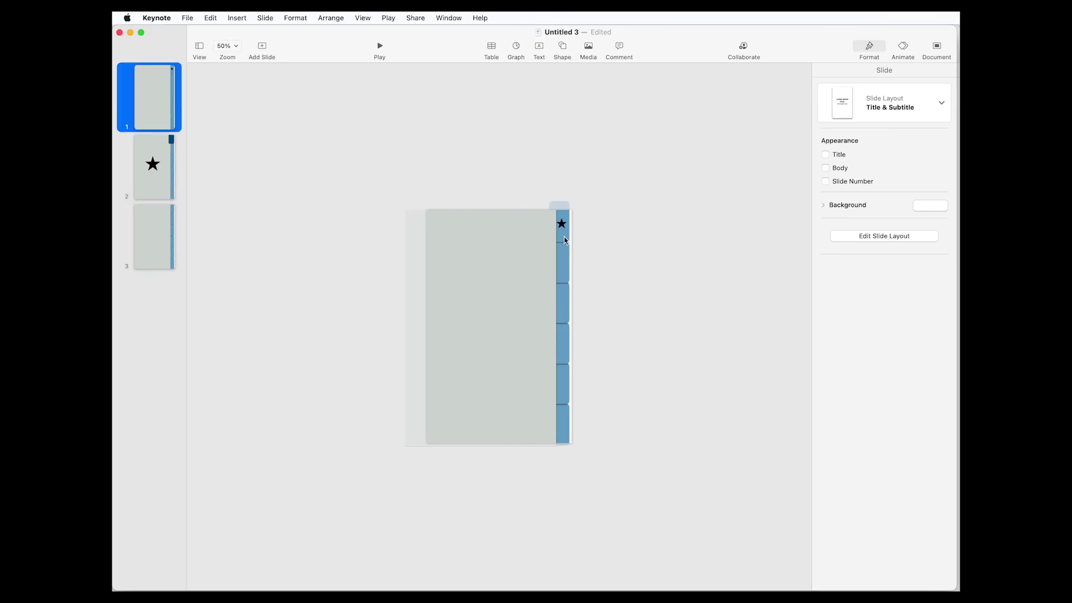
left_click(565, 240)
right_click(565, 240)
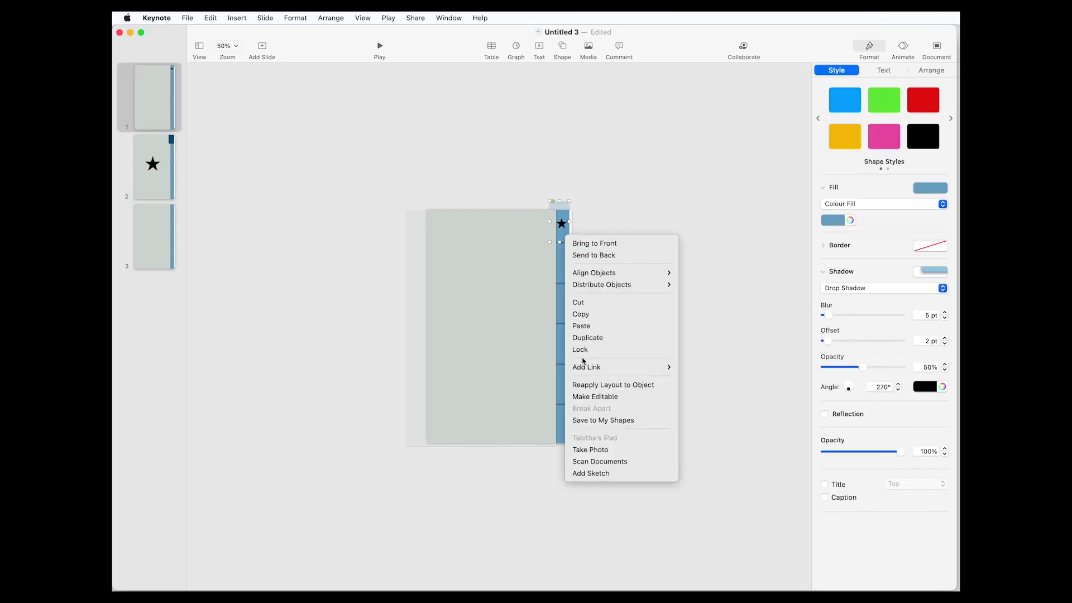
mouse_move(601, 373)
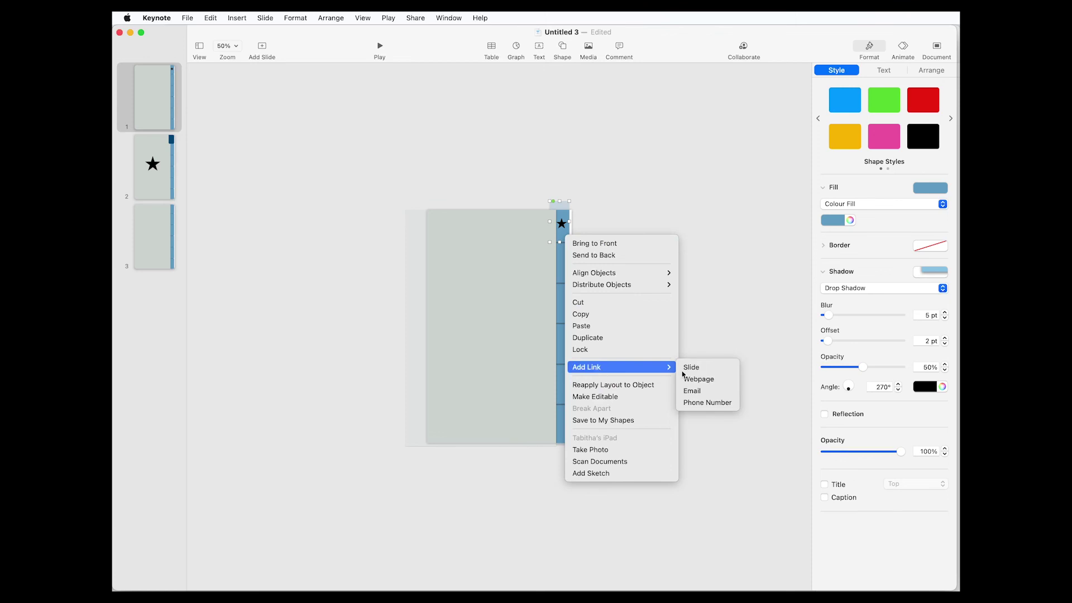
left_click(715, 373)
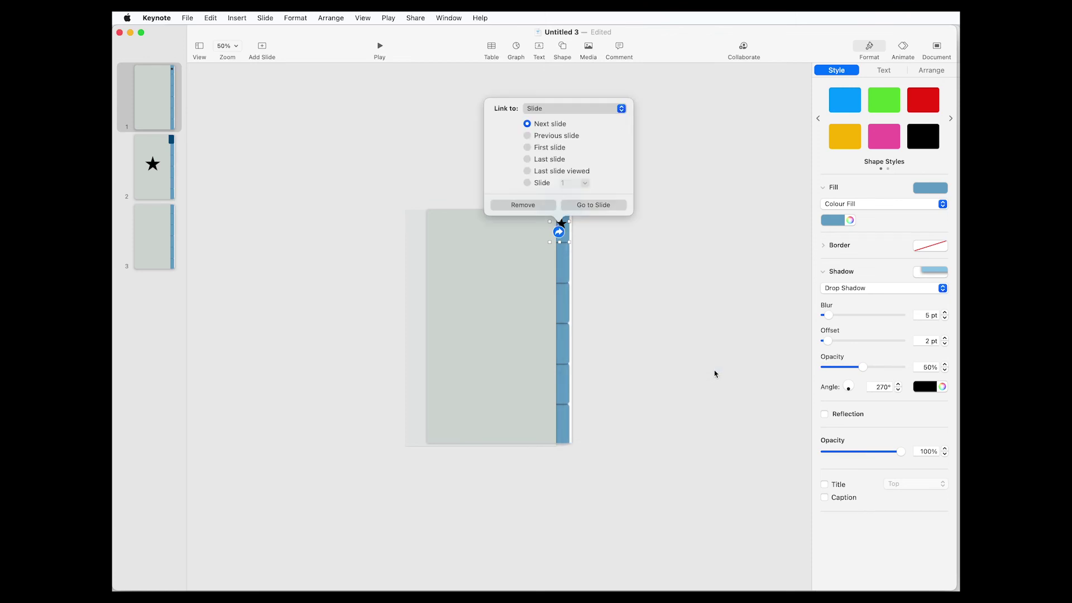
Step: Point the link on slide 1's first tab to slide 2 specifically and follow it to check the target
left_click(528, 183)
left_click(583, 186)
left_click(585, 184)
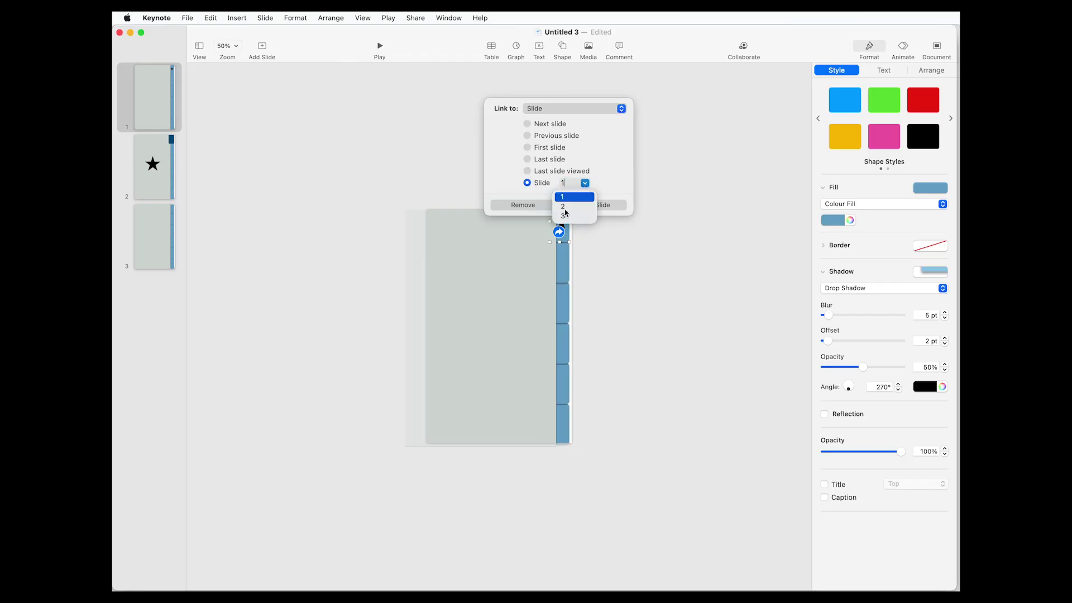
left_click(563, 207)
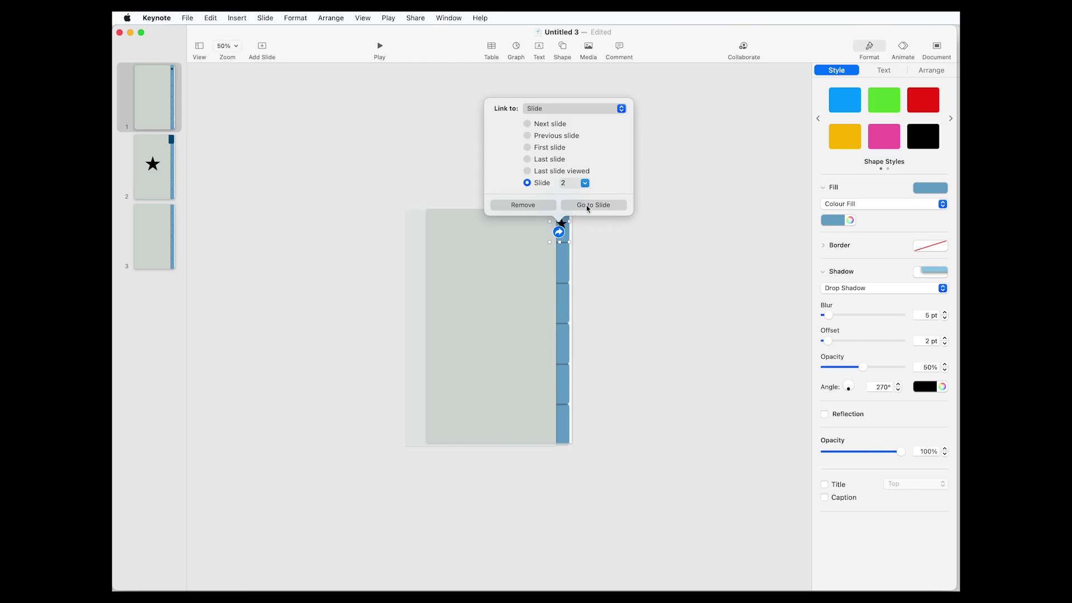
left_click(587, 205)
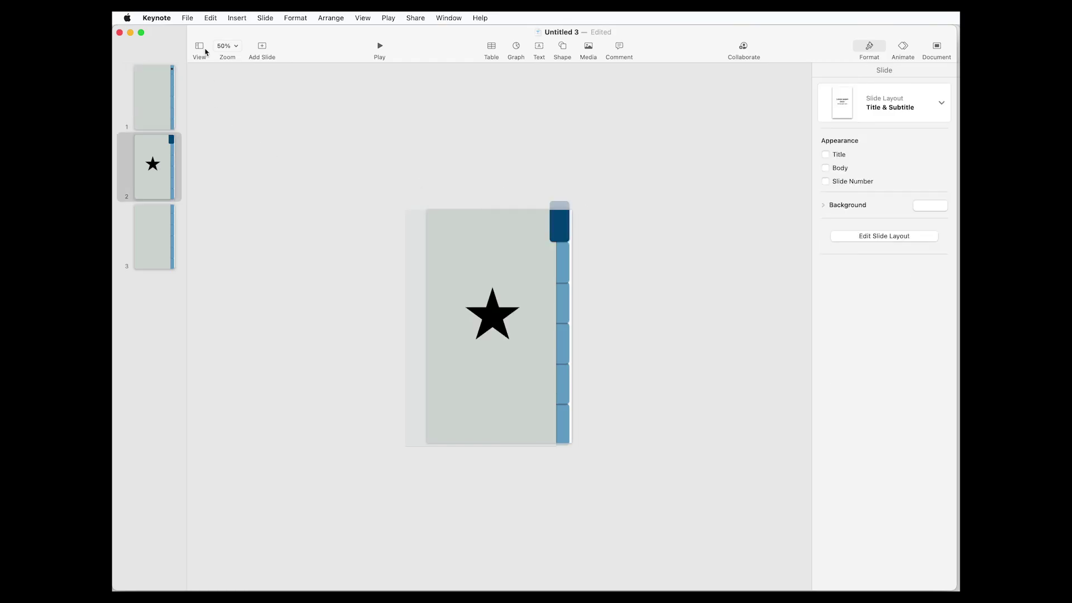
Step: Export the presentation as a PDF named ebook_test with Best image quality
left_click(189, 18)
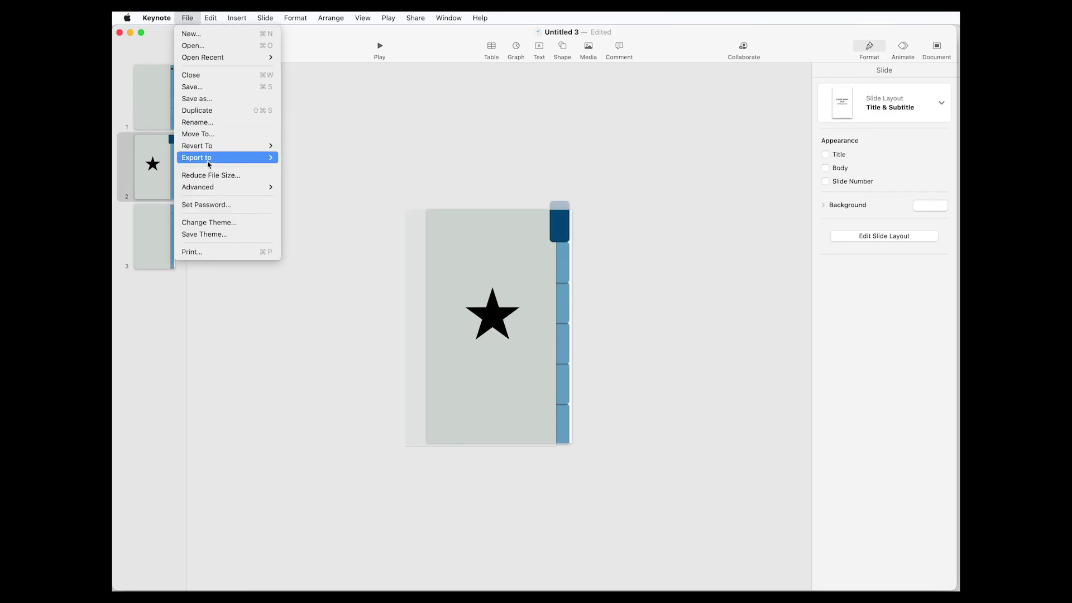
mouse_move(206, 160)
left_click(304, 159)
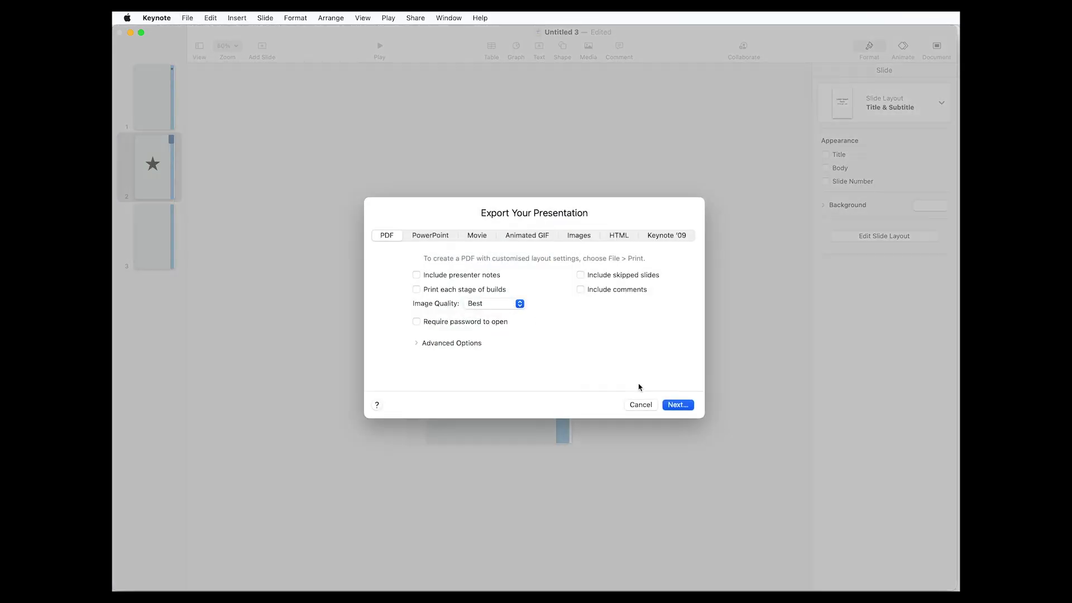
left_click(677, 404)
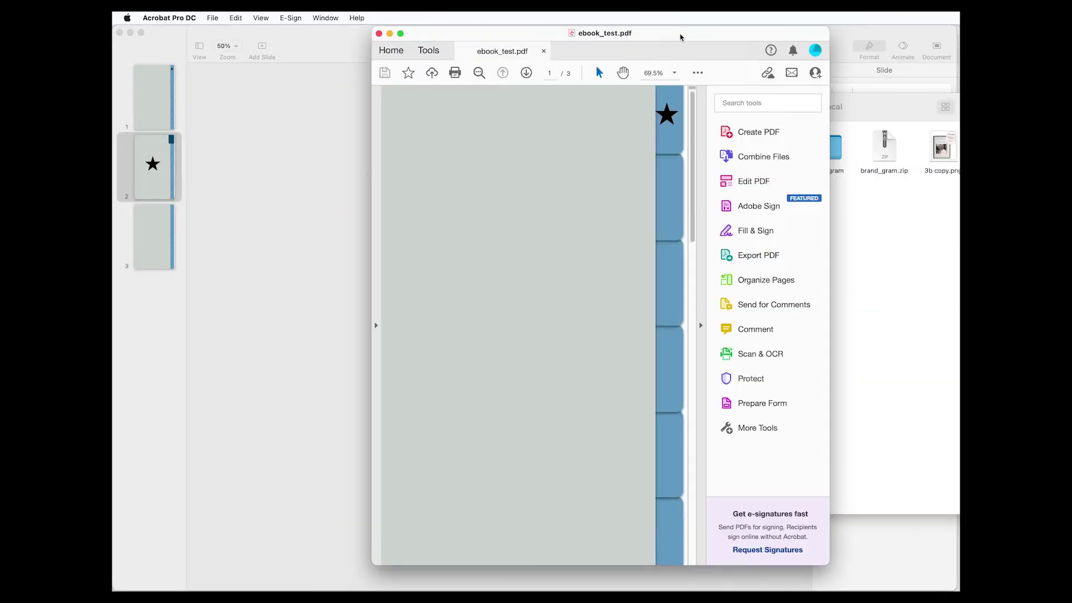
Step: In Acrobat, test the starred first tab's link on page 1 of ebook_test.pdf
left_click_drag(680, 37, 616, 37)
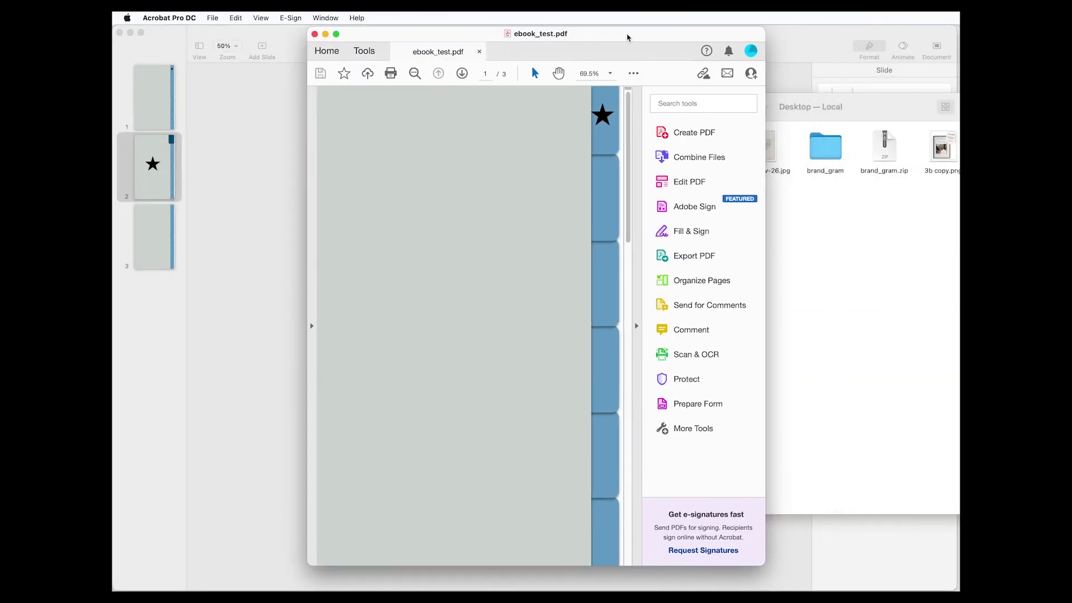
left_click(603, 125)
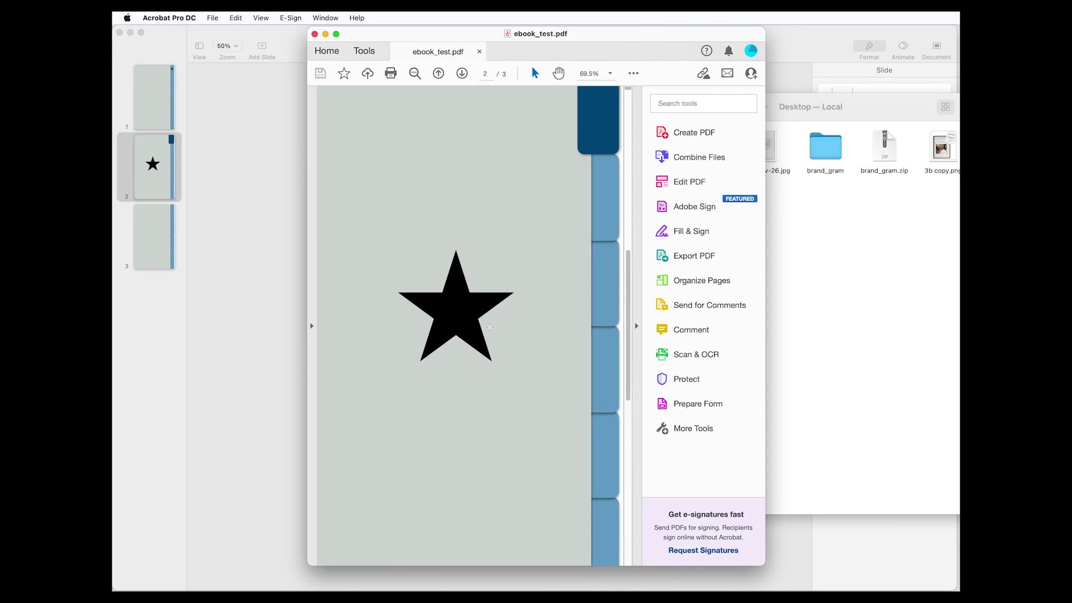